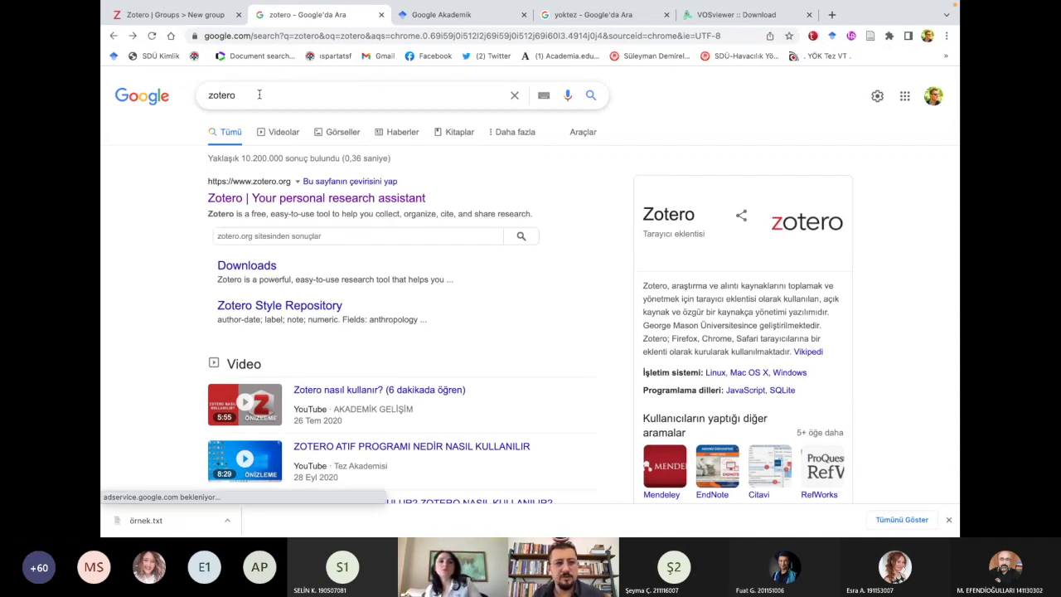
- Search Google for "zotero for mac"
left_click(260, 95)
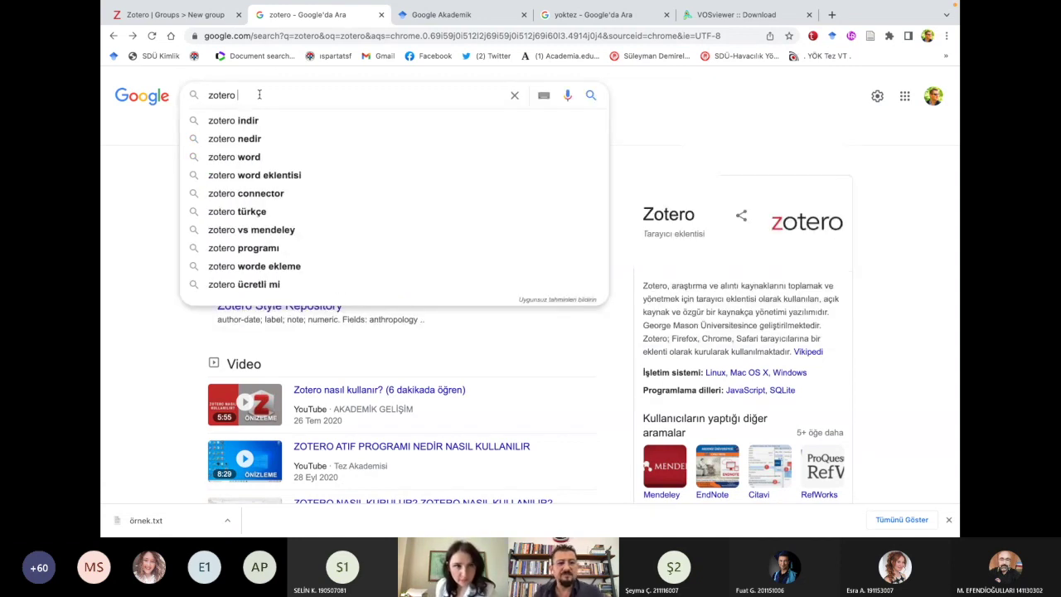
type("for")
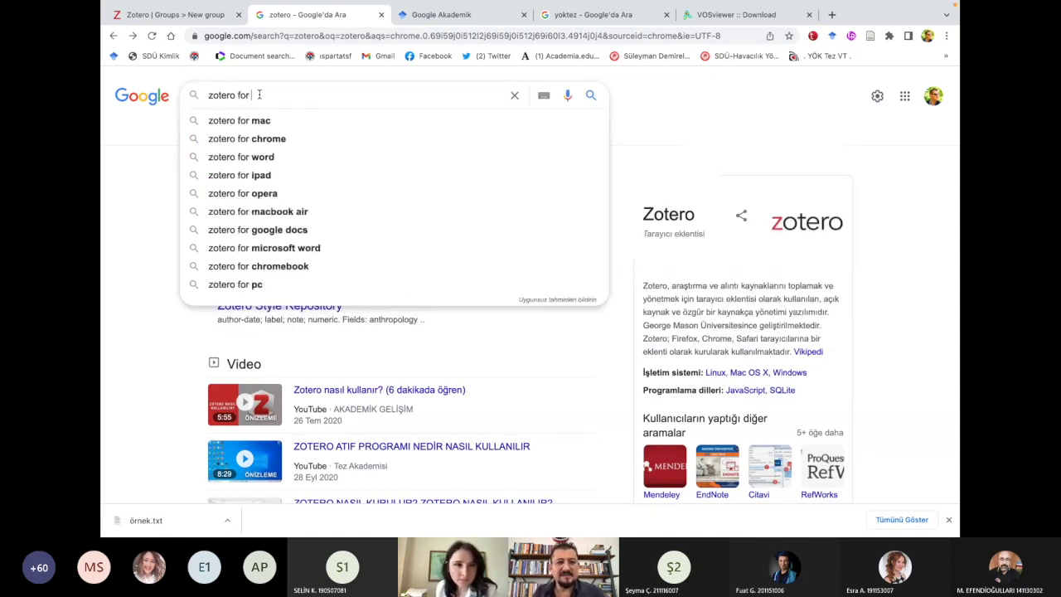
type(" mac")
key("Return")
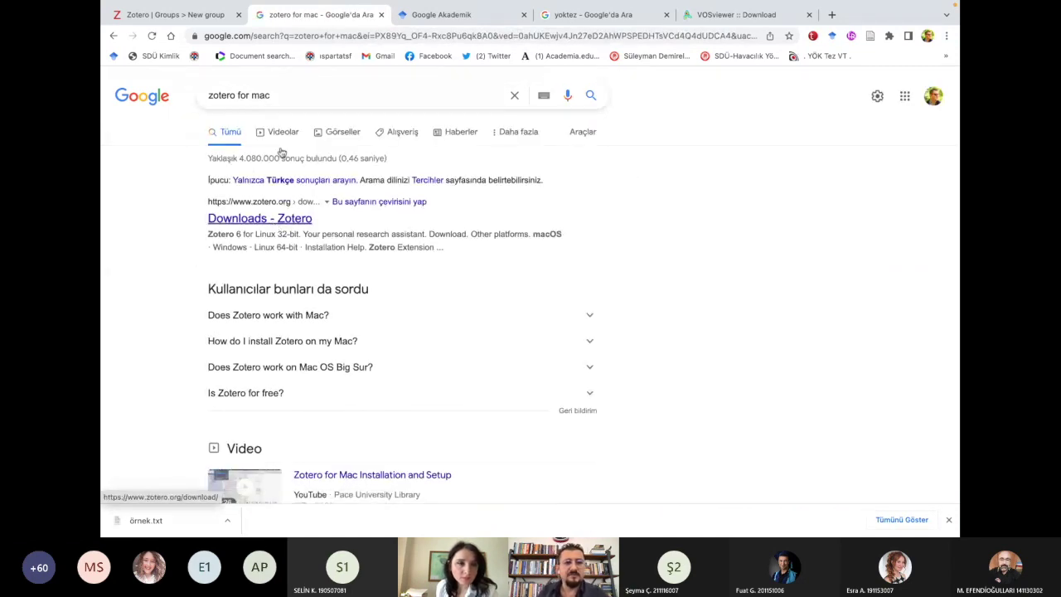
- Change the Google search to "zotero for safari"
left_click(281, 95)
key("BackSpace")
key("BackSpace")
key("BackSpace")
key("BackSpace")
type("sa")
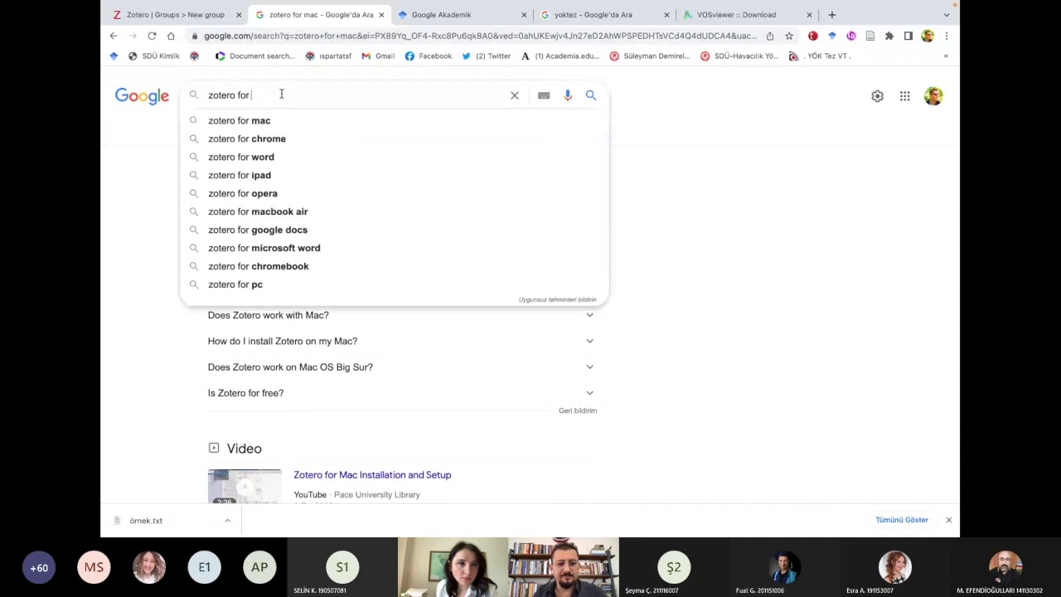
type("feri")
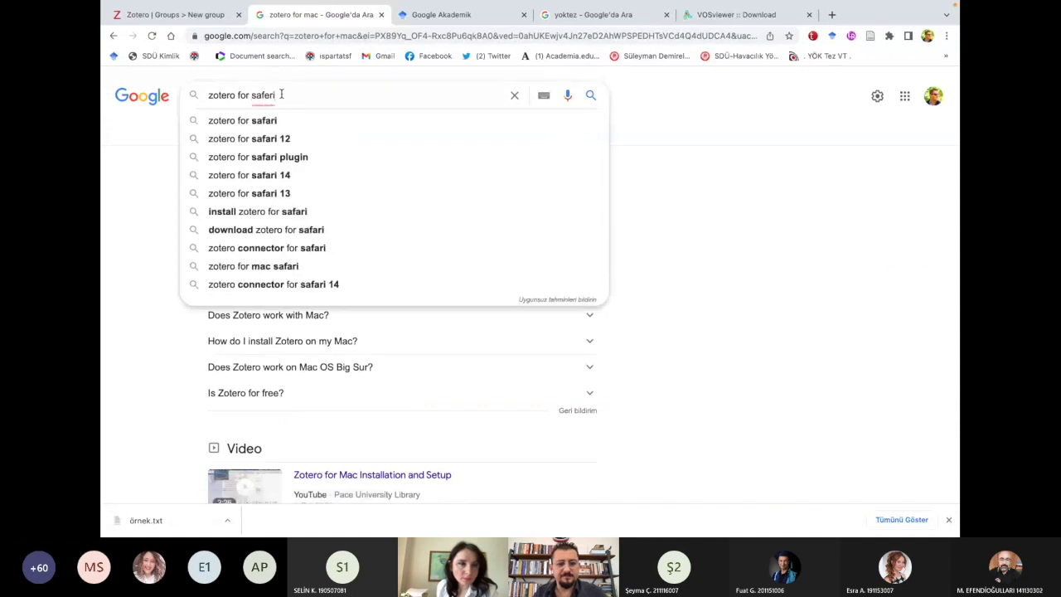
key("BackSpace")
key("BackSpace")
type("ari")
key("Return")
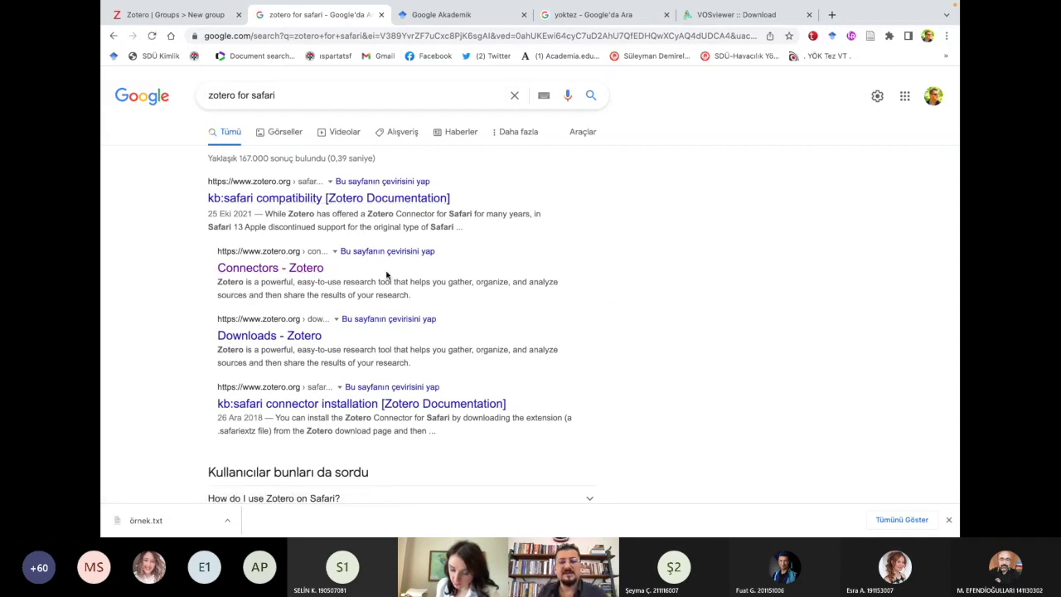
- Change the Google search to "zotero for chrome"
left_click(282, 99)
key("BackSpace")
key("BackSpace")
key("BackSpace")
key("BackSpace")
key("BackSpace")
key("BackSpace")
type("c")
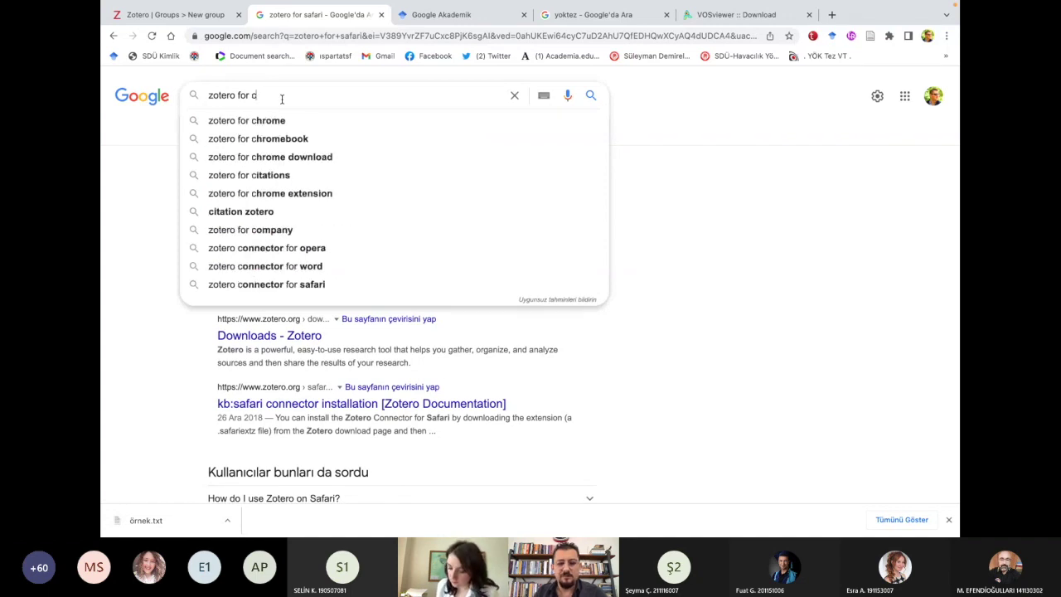
type("hrome")
key("Return")
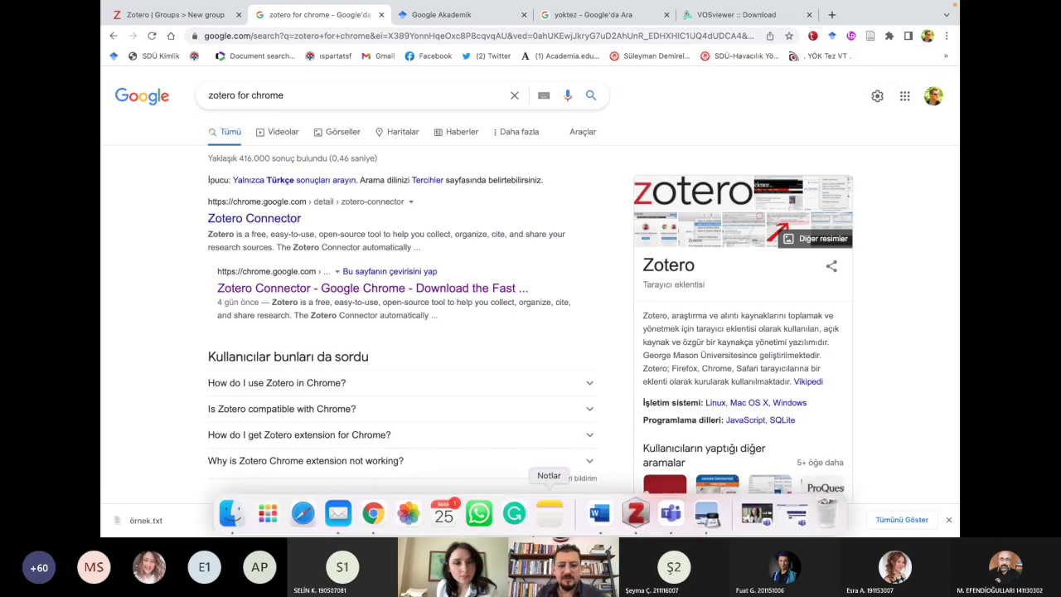
- Switch to the Zotero desktop application
left_click(635, 513)
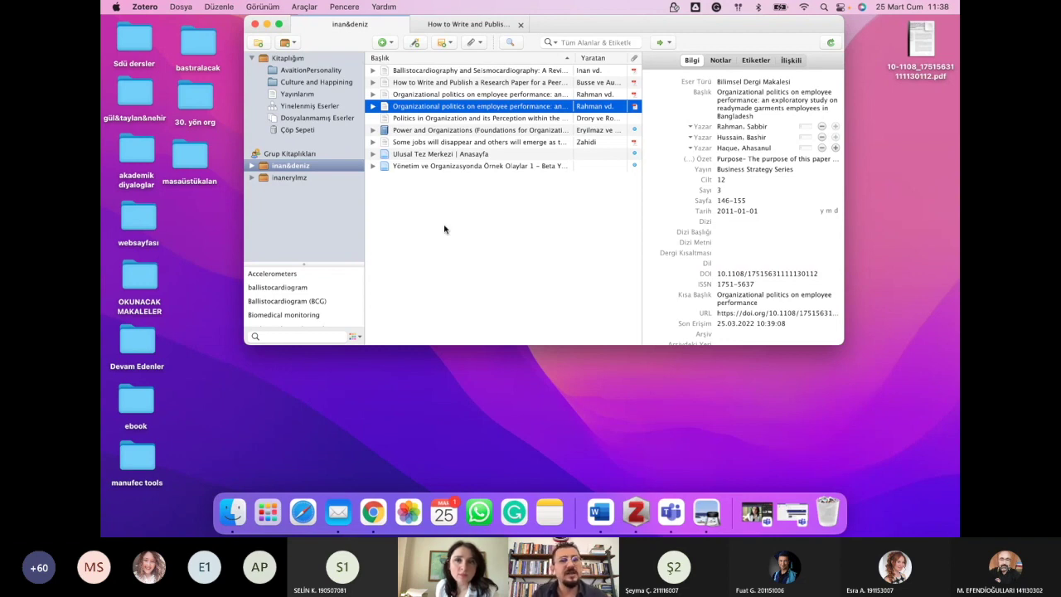
left_click(262, 46)
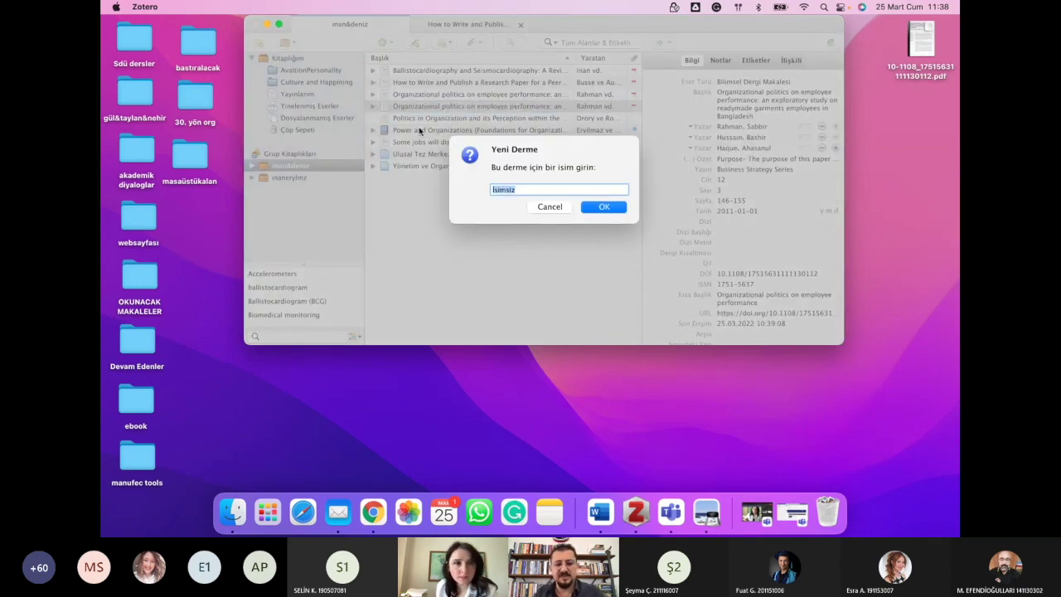
type("ina")
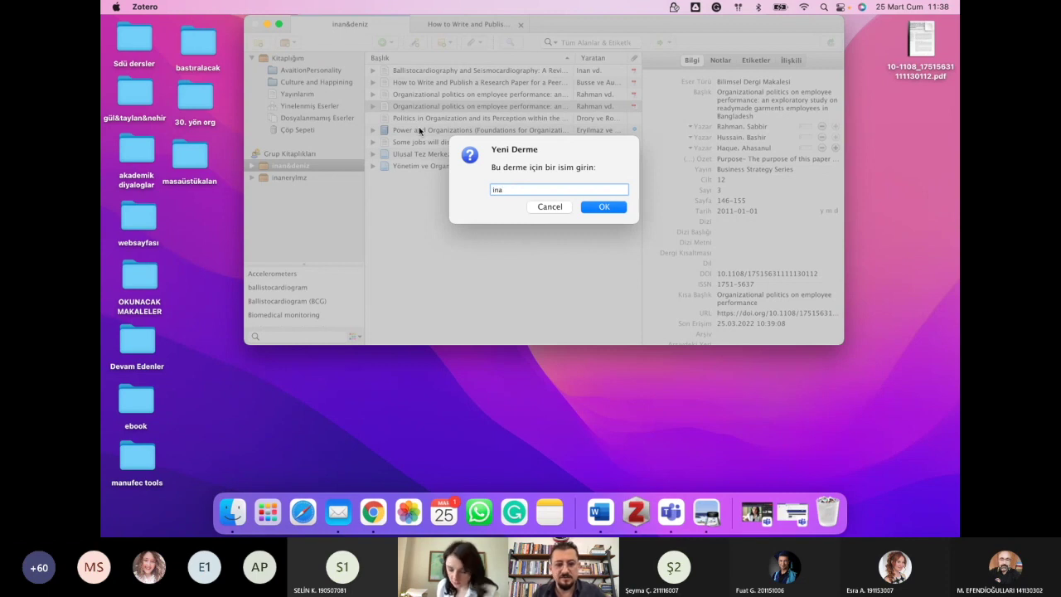
type("nderi")
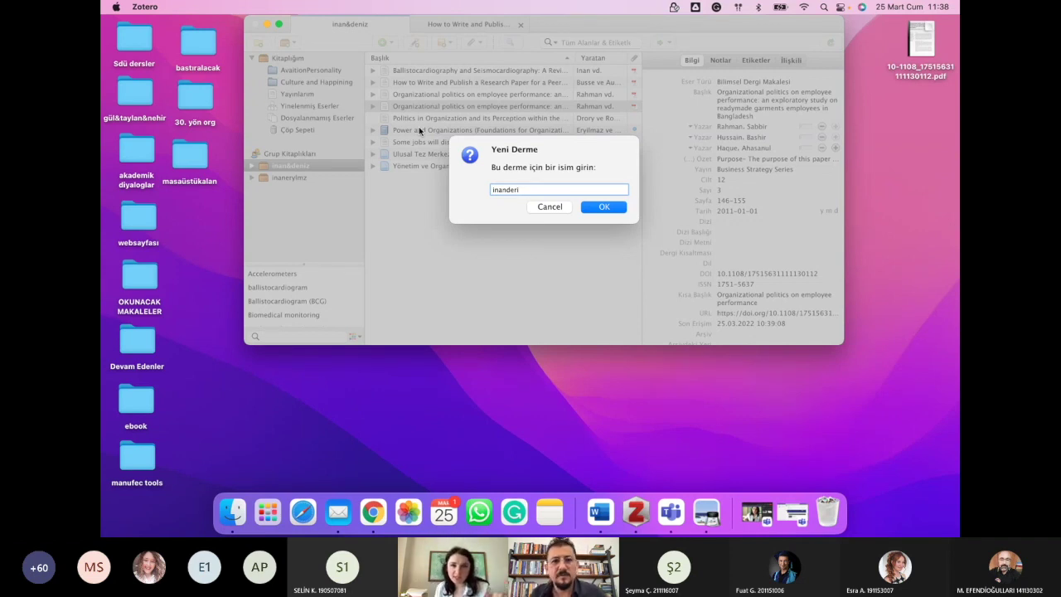
left_click(550, 207)
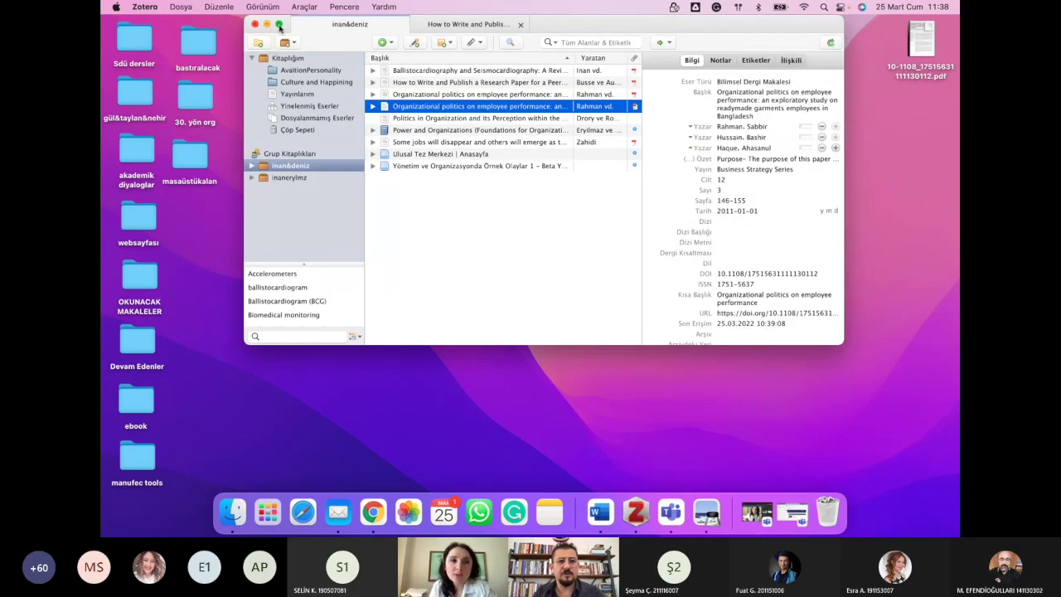
- Show Zotero full screen, create a collection named "inandeniz" in the inan&deniz group library, and make it the active collection
left_click(279, 25)
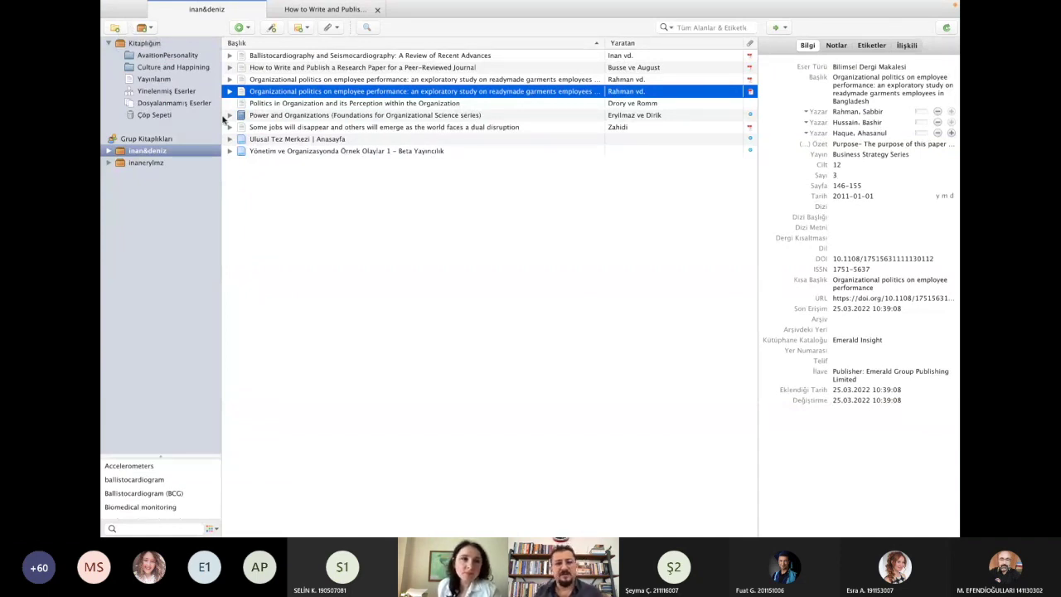
left_click(115, 27)
key("BackSpace")
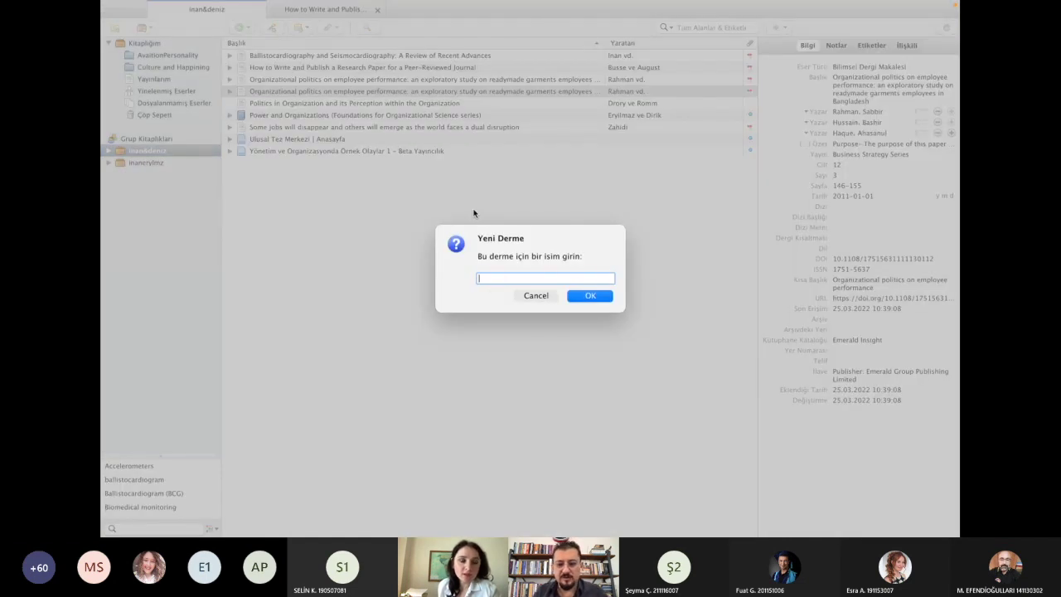
type("inandeniz")
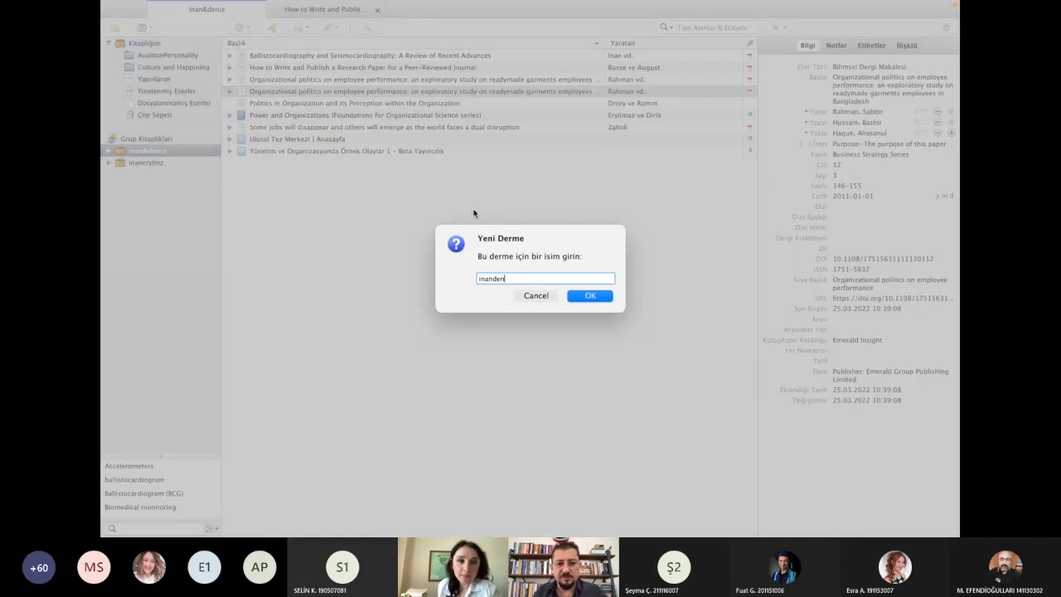
left_click(595, 300)
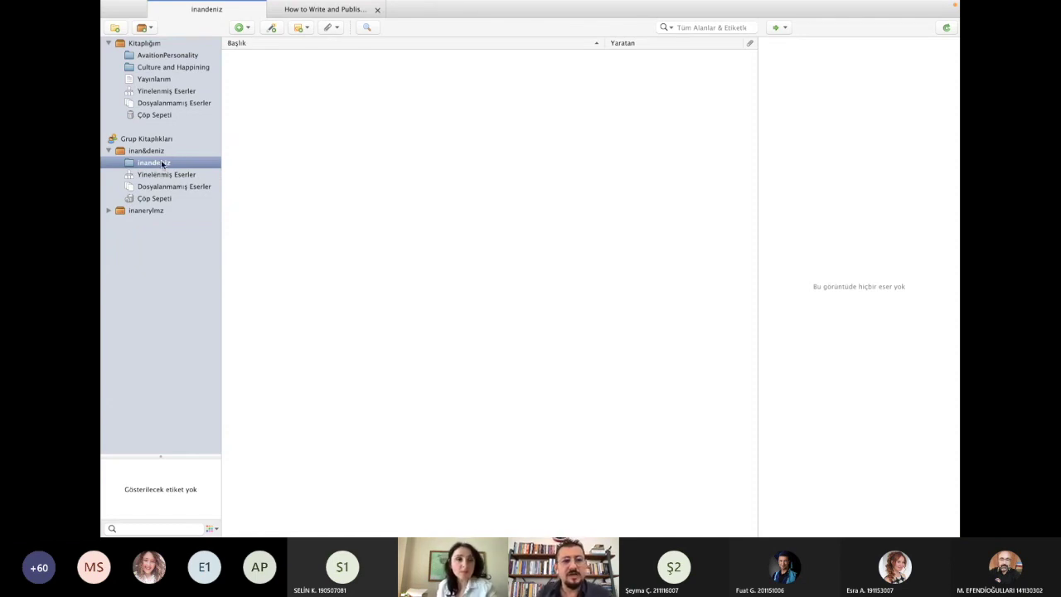
left_click(157, 54)
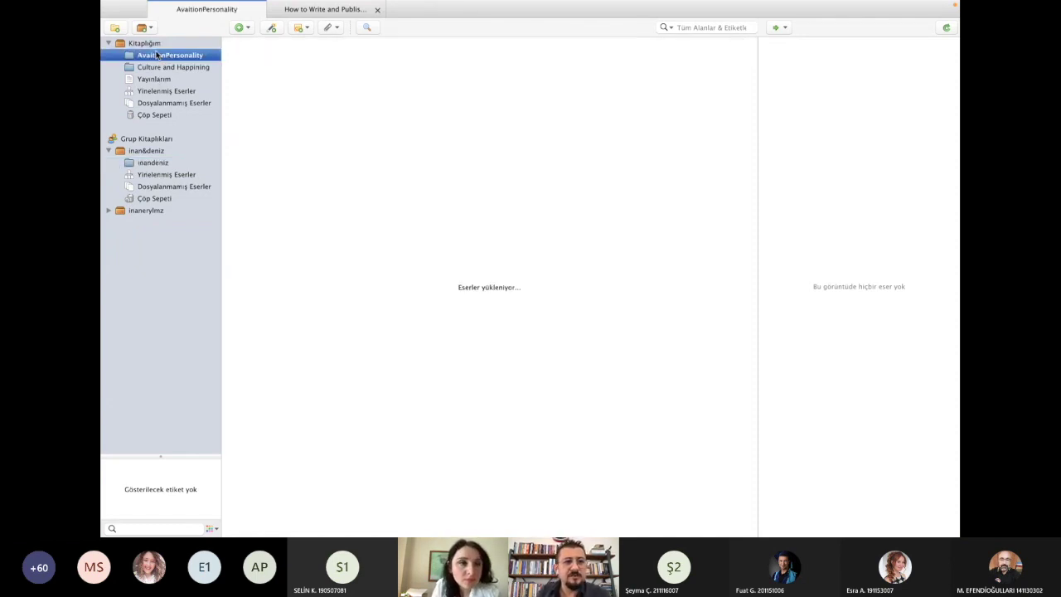
left_click(143, 163)
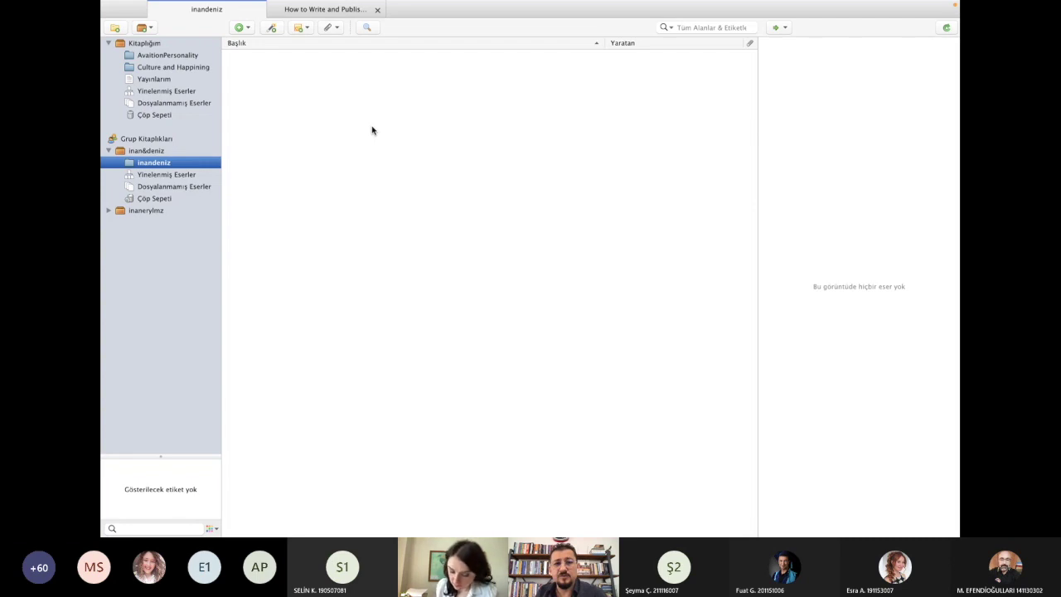
- Switch to Chrome and close the Google results page for Zotero
mouse_move(373, 530)
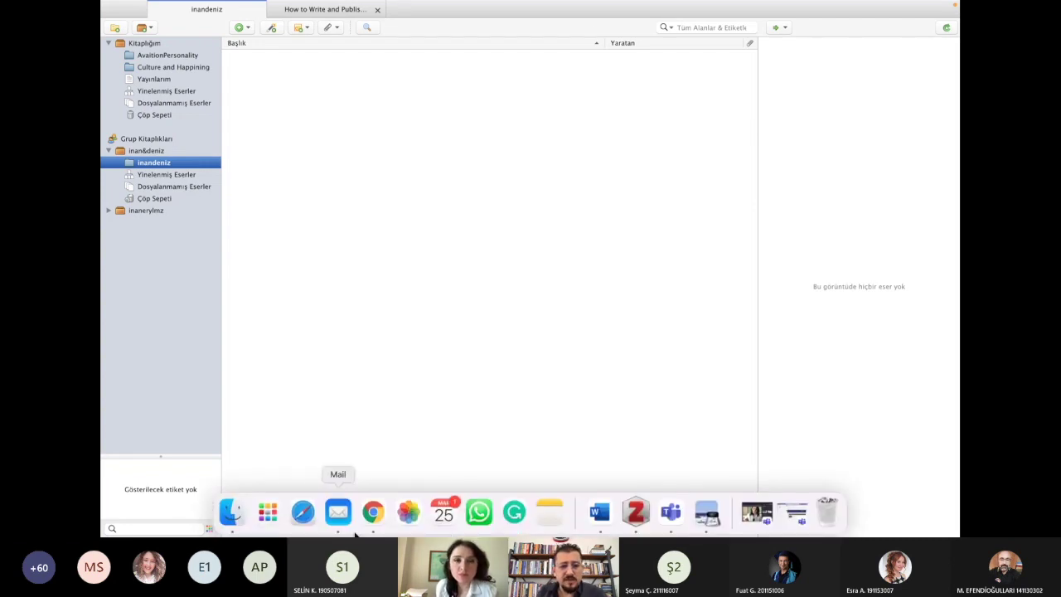
left_click(374, 514)
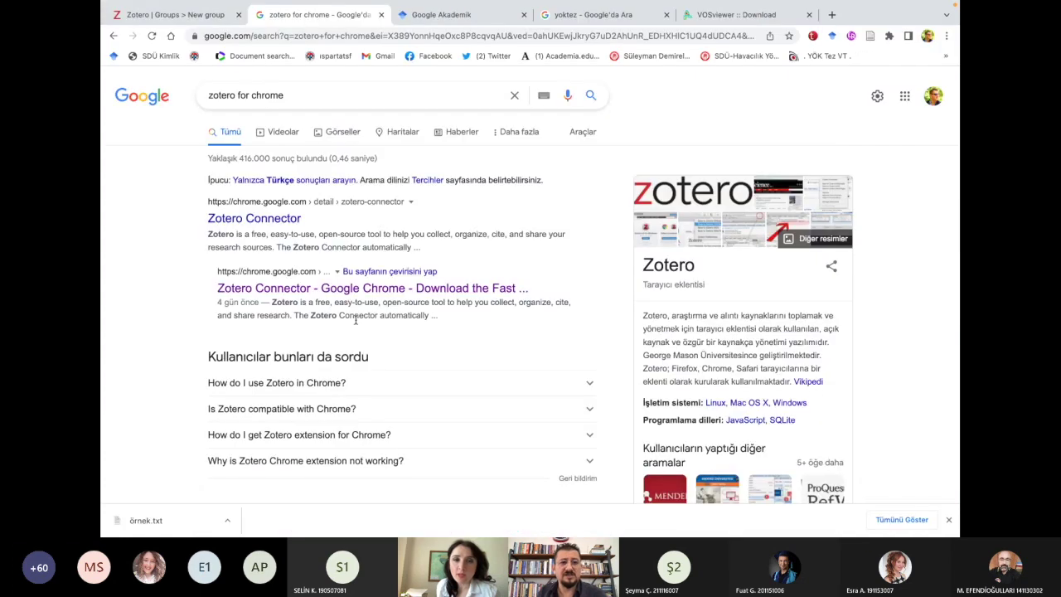
left_click(381, 15)
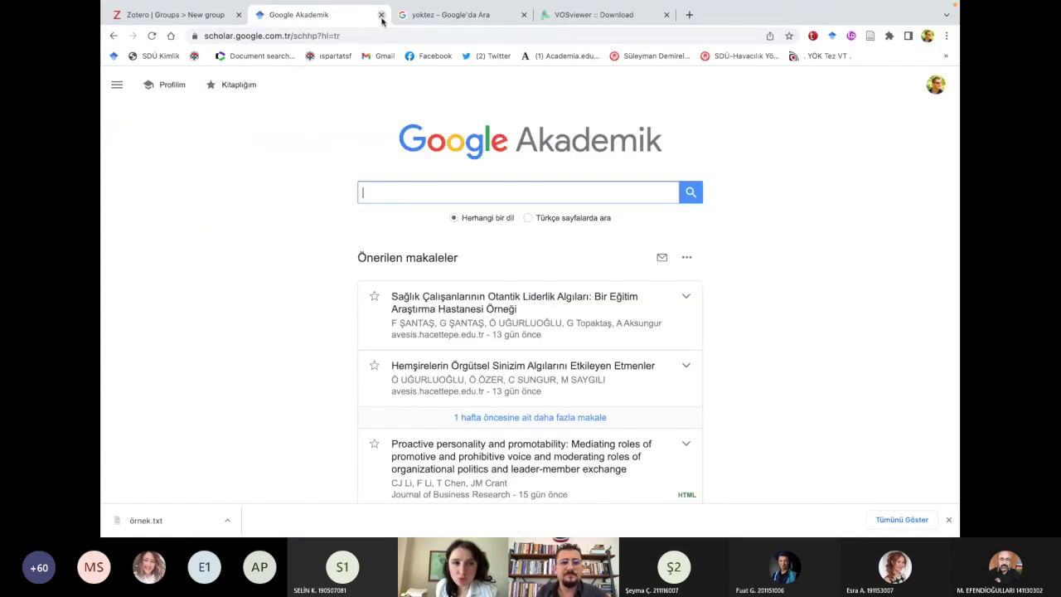
- Search Google Akademik for "organization politics"
type("o")
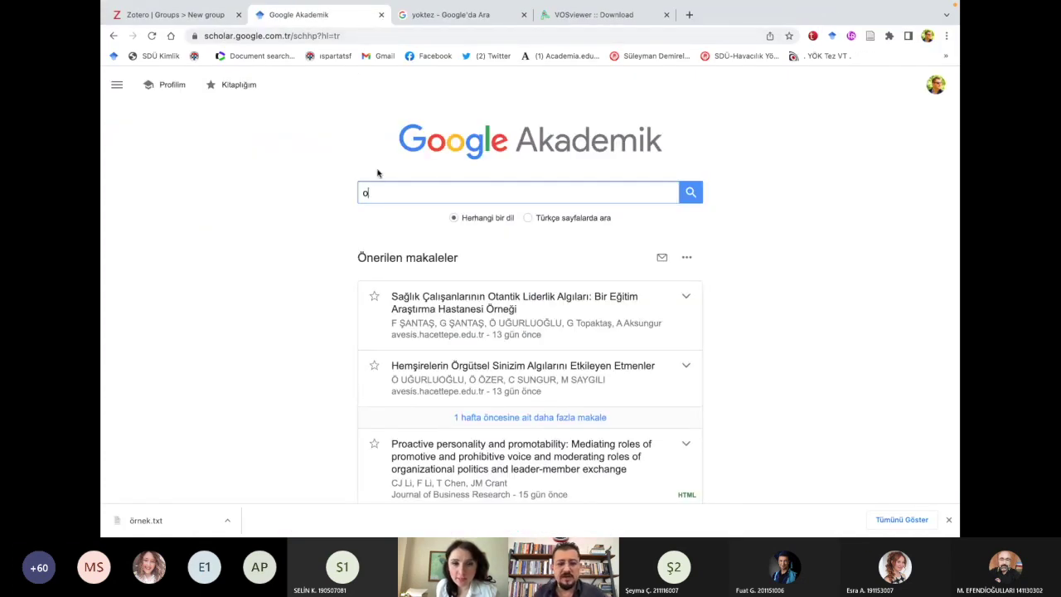
type("rganiza")
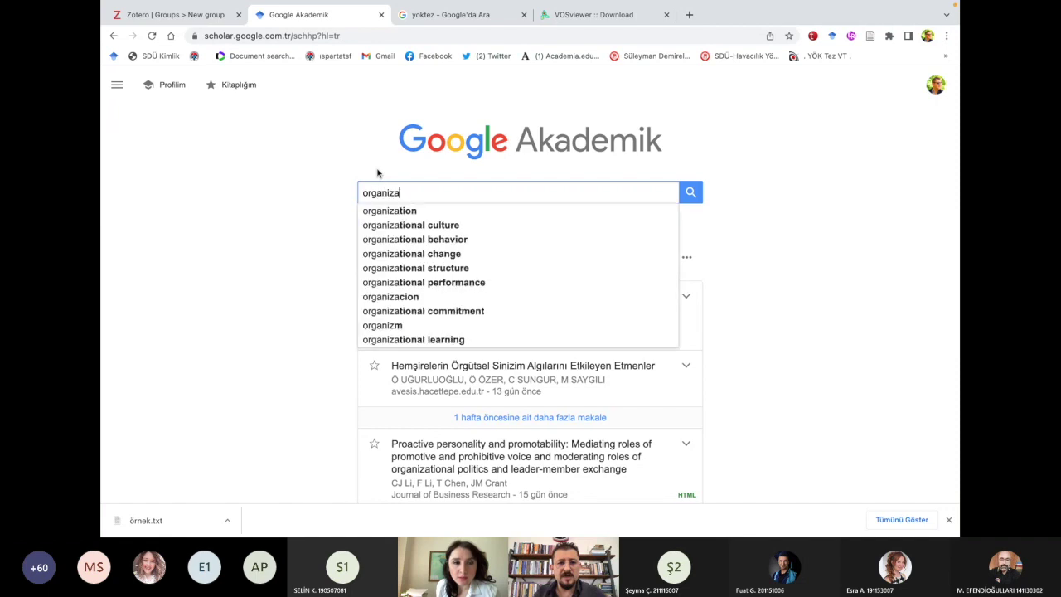
type("t")
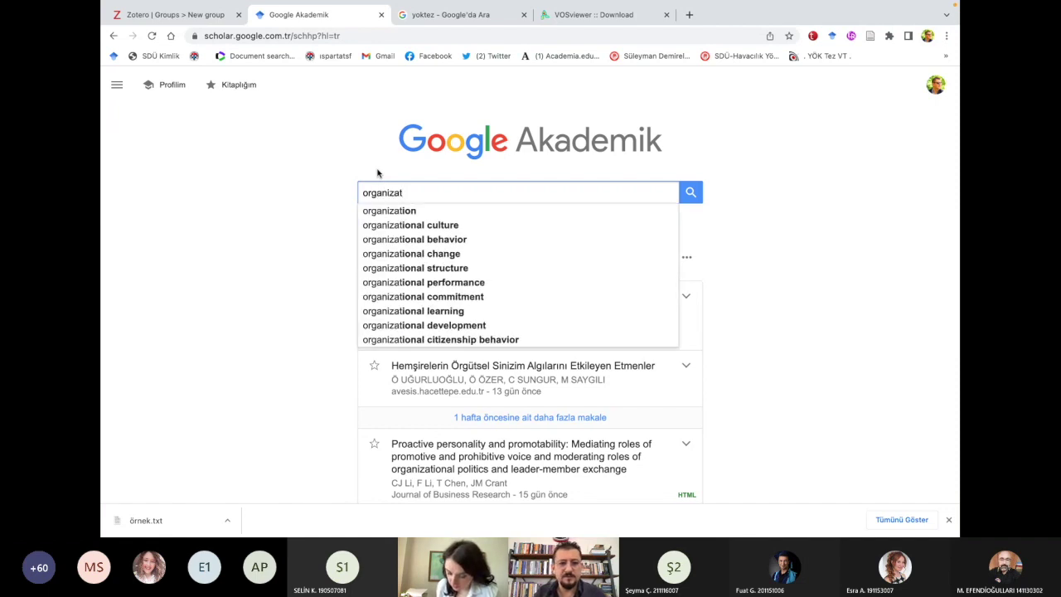
type("ion po")
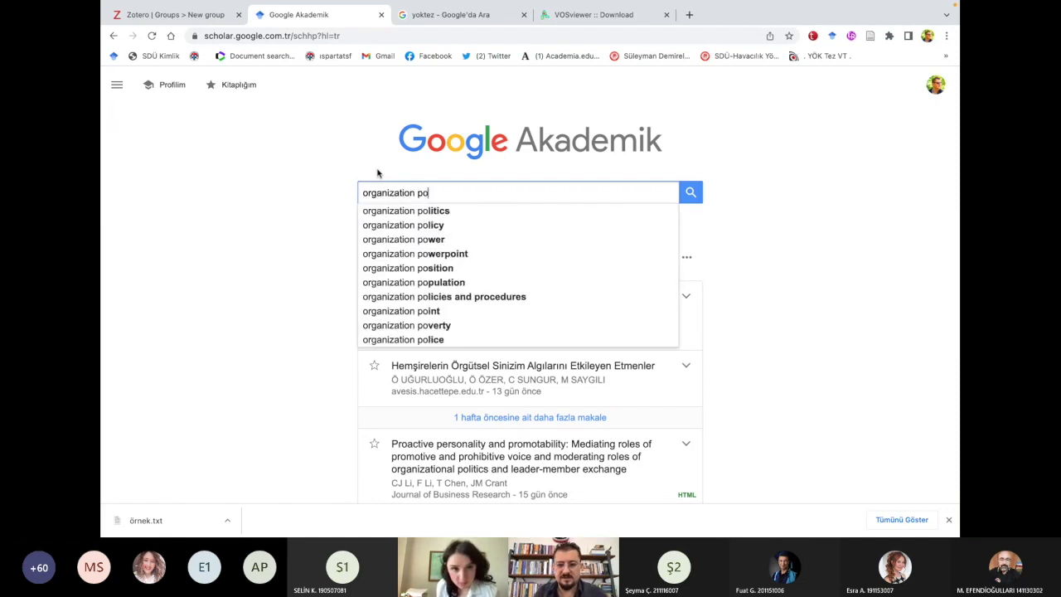
type("litics")
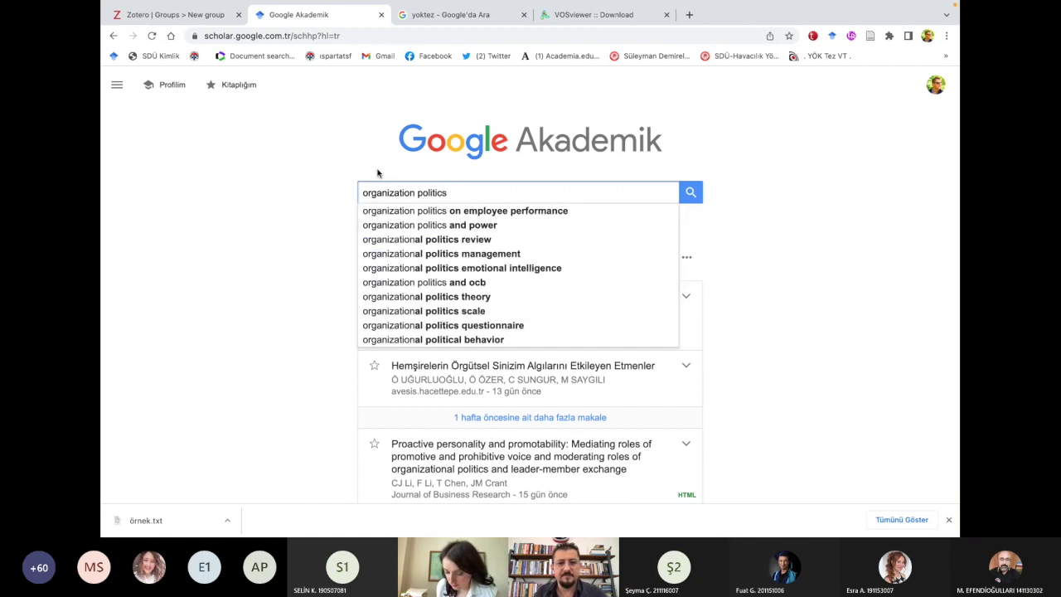
key("Return")
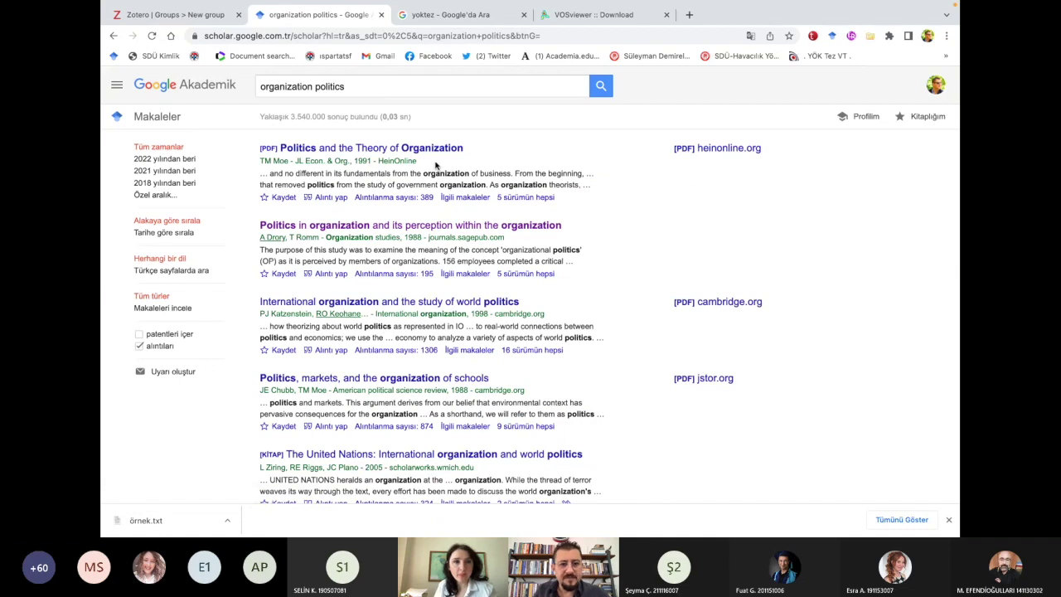
- Look through the first page of article results and limit them to publications since 2018
scroll(498, 290, "down", 1)
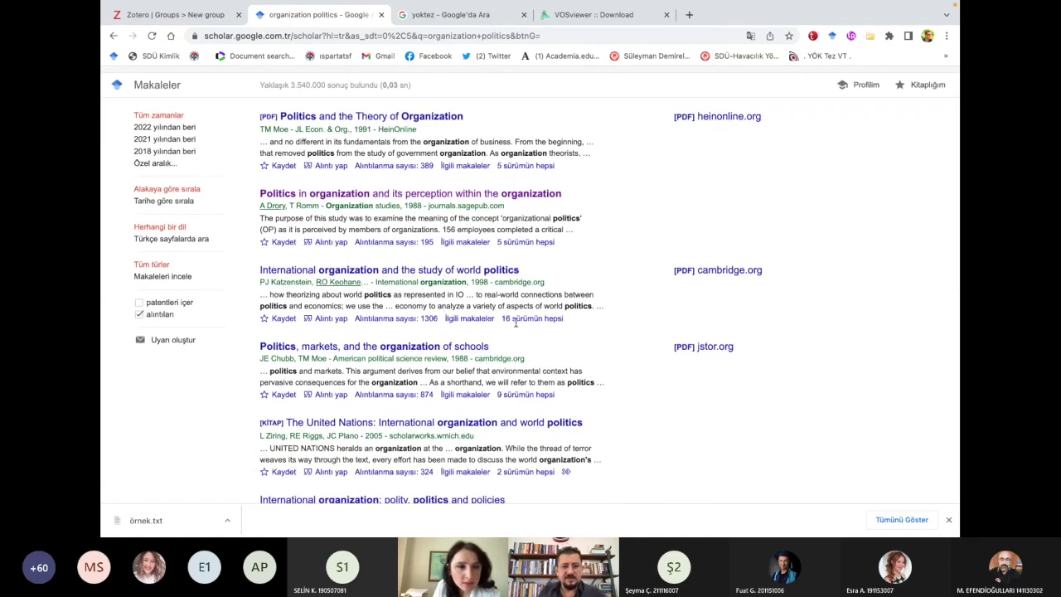
scroll(488, 365, "down", 2)
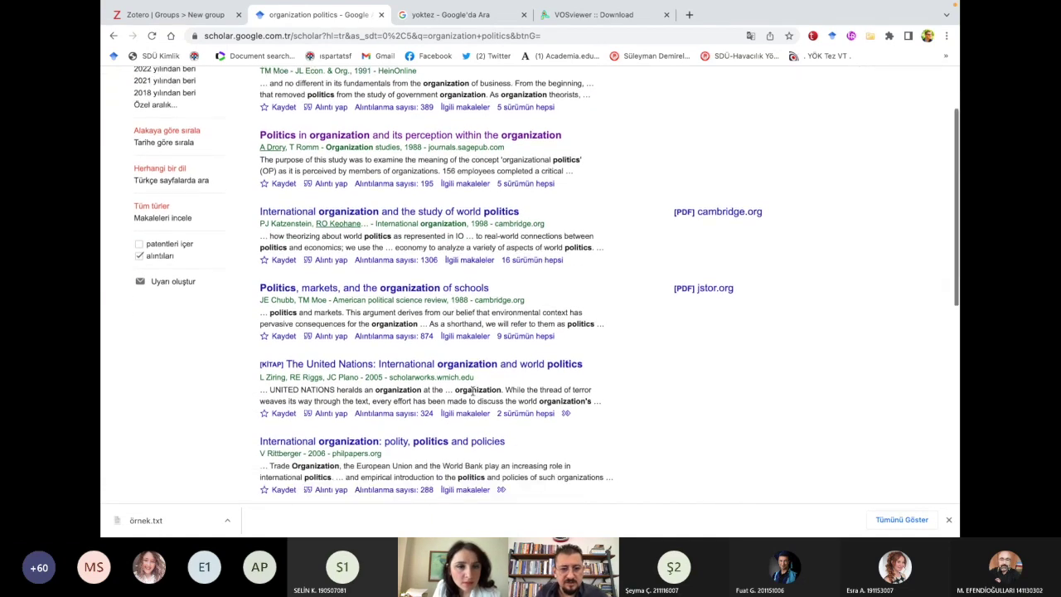
scroll(471, 391, "down", 6)
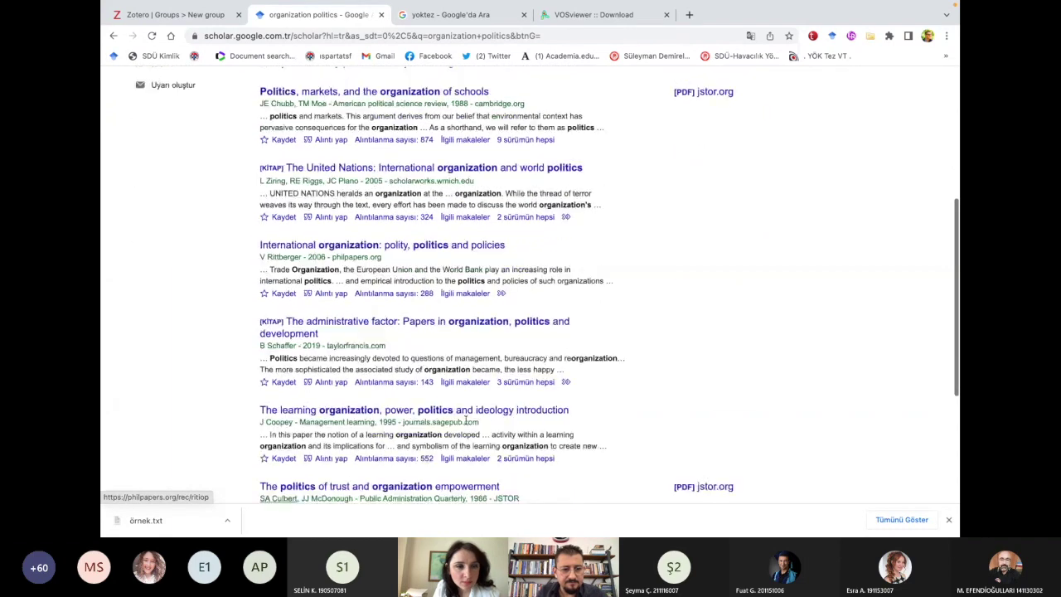
scroll(466, 421, "down", 6)
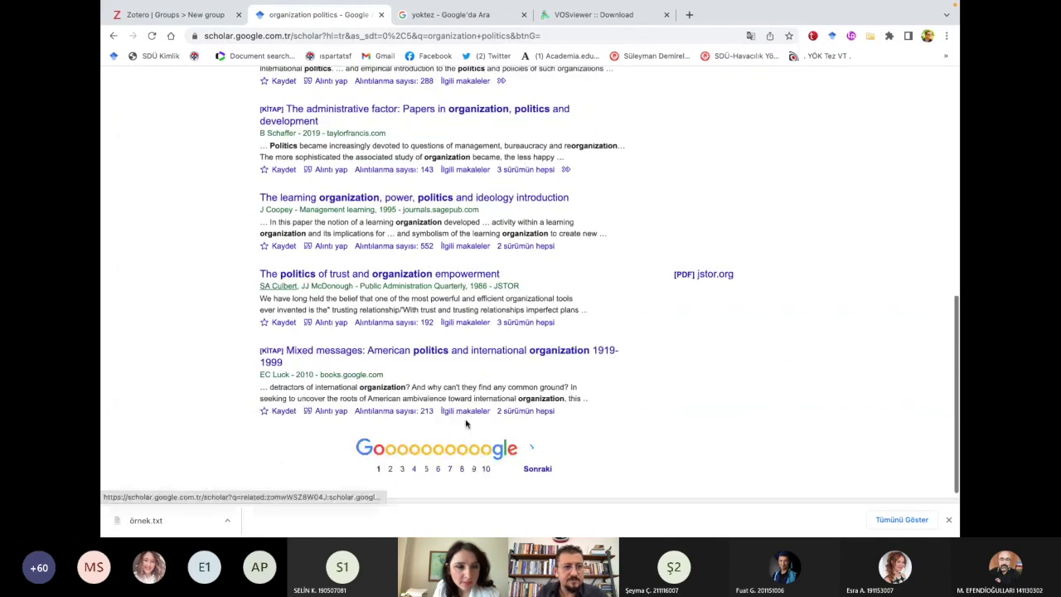
scroll(467, 422, "up", 15)
left_click(164, 182)
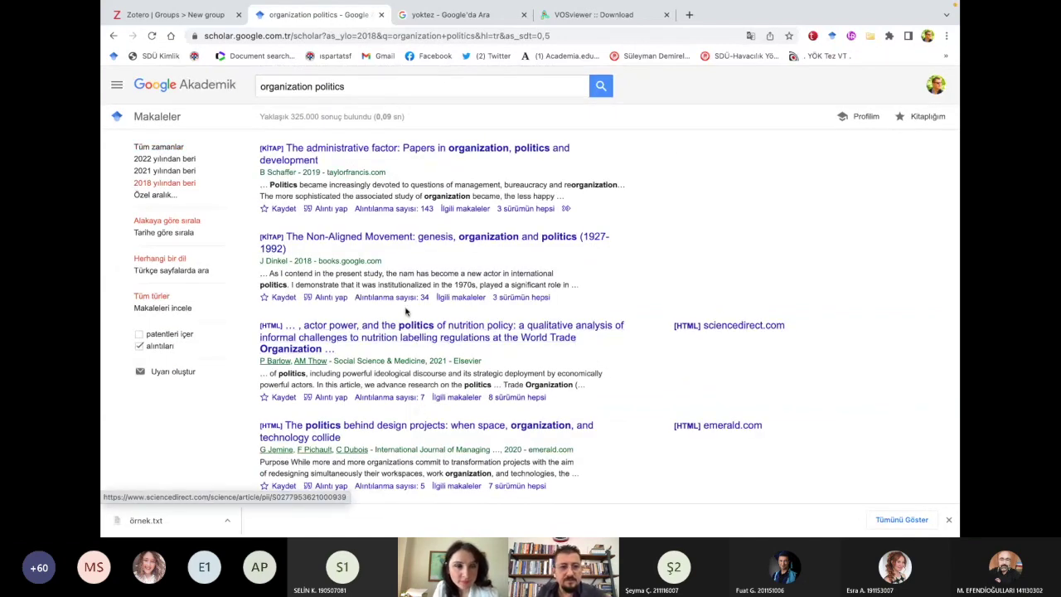
- Open the result "Platform feminism: Protest and the politics of spatial organization"
scroll(361, 374, "down", 2)
scroll(362, 374, "down", 5)
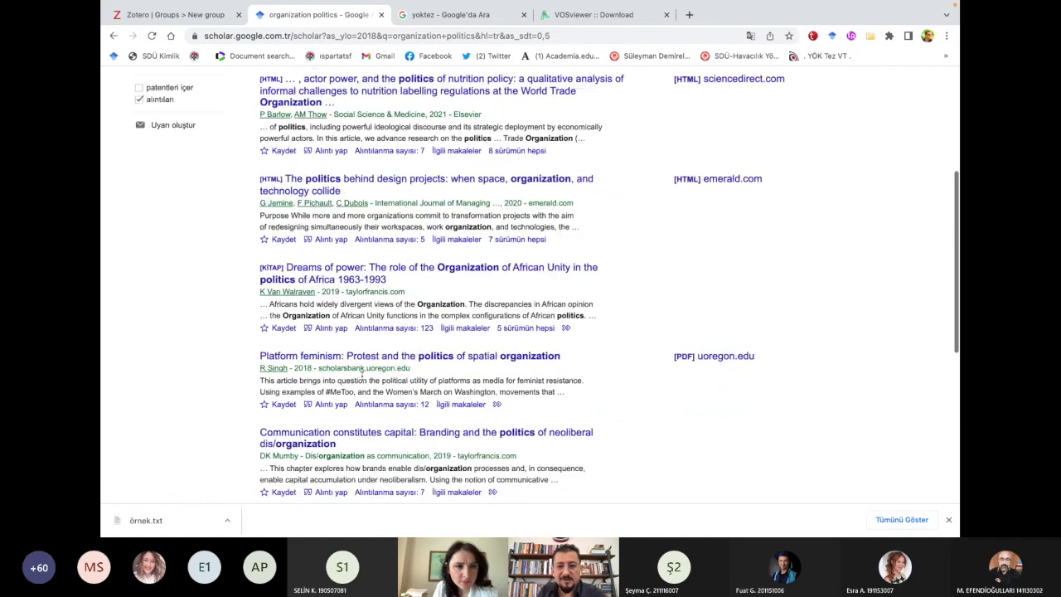
left_click(372, 350)
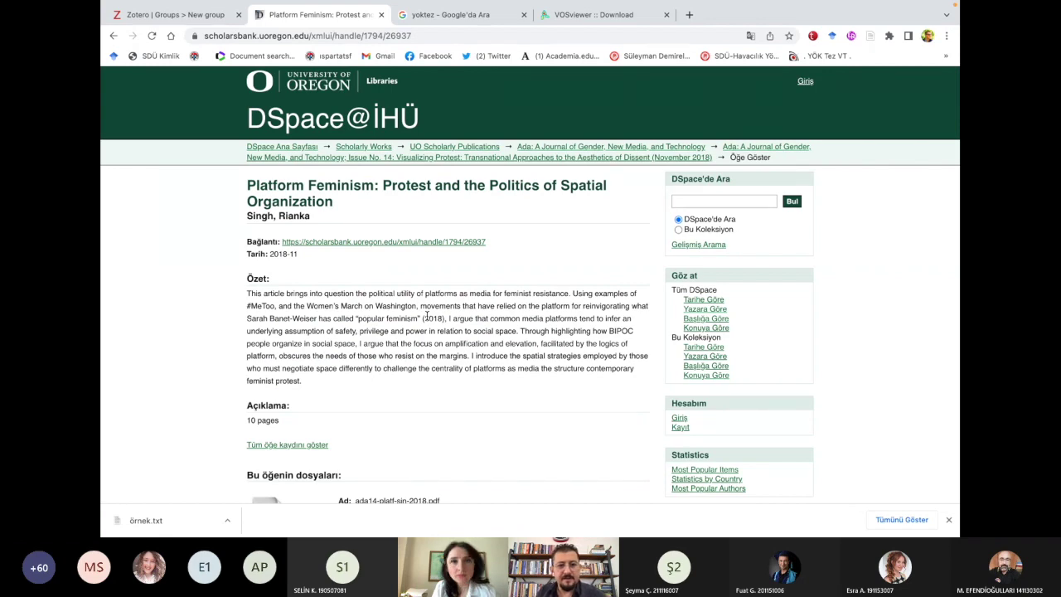
- Return to the Google Akademik results and add the author's surname to the "organization politics" search
scroll(358, 354, "down", 1)
scroll(358, 355, "up", 1)
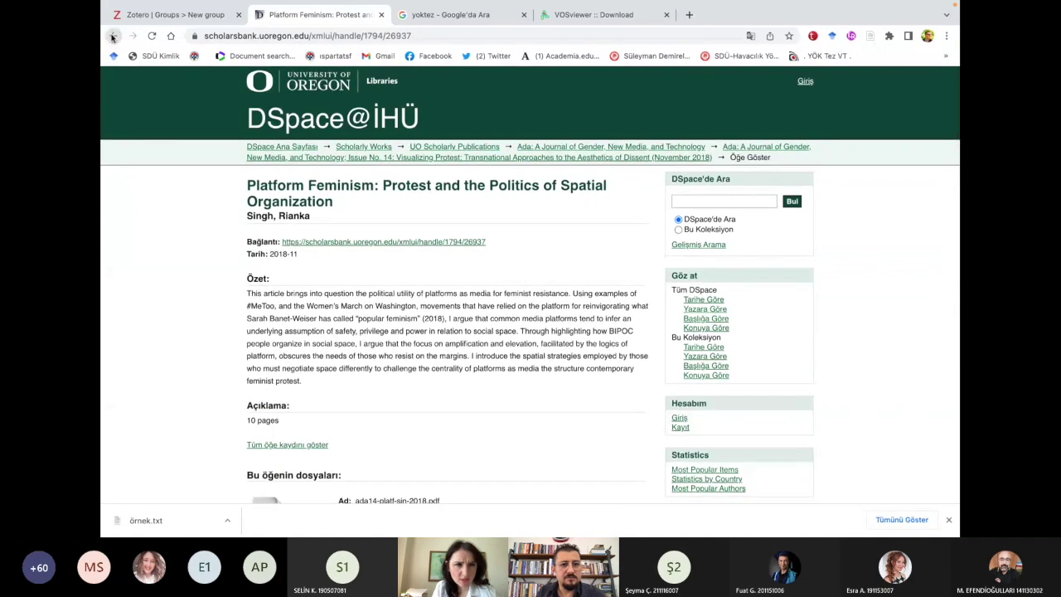
key("super+Left")
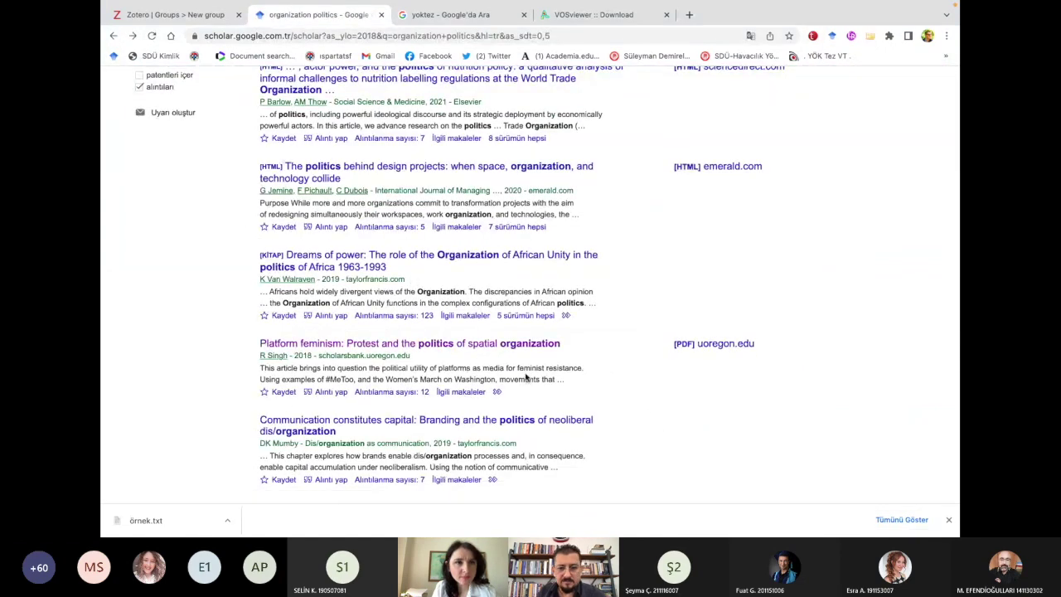
scroll(526, 377, "down", 1)
scroll(525, 374, "up", 5)
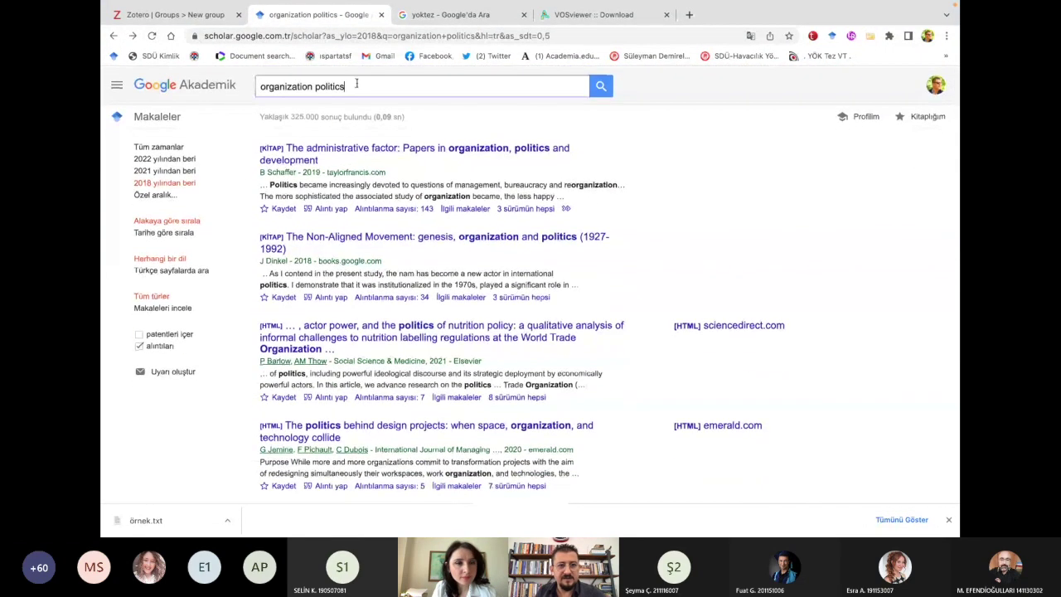
type("ferris")
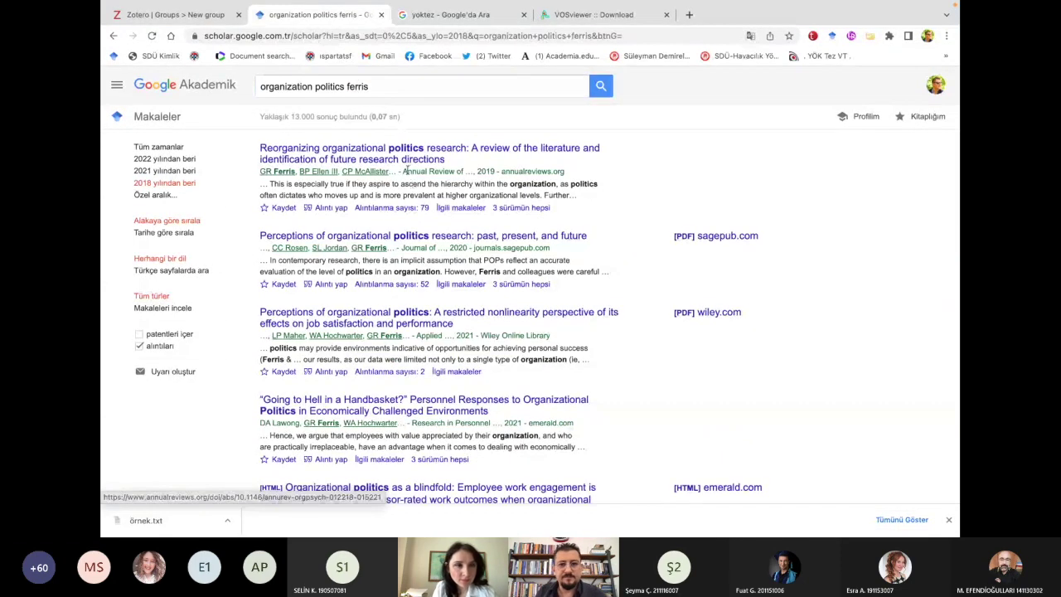
- Open the PDF of "Perceptions of organizational politics research: past, present, and future" and save it to the group collection with the Zotero connector
left_click(382, 239)
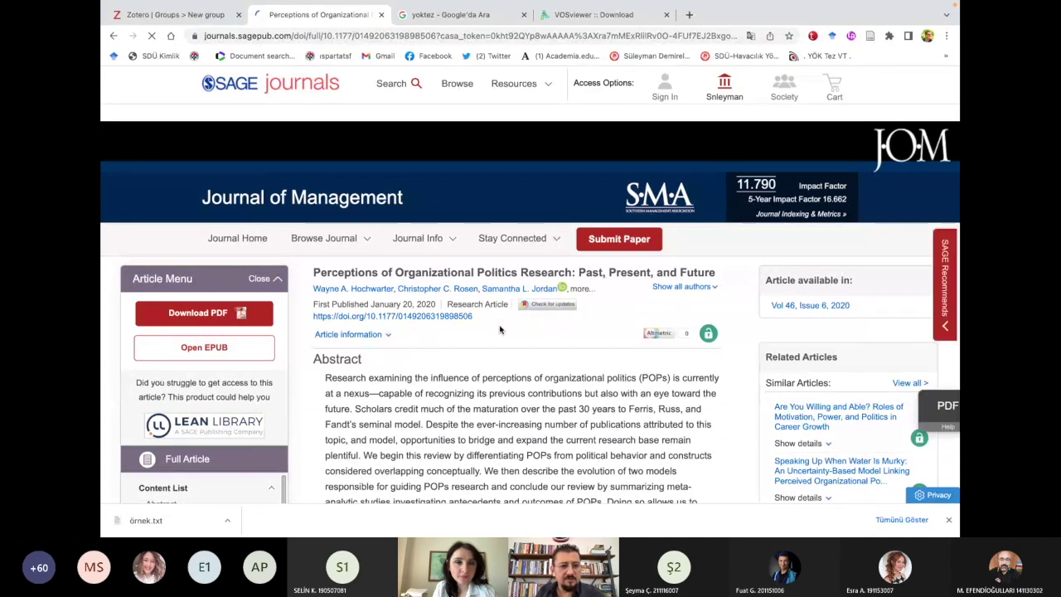
left_click(211, 314)
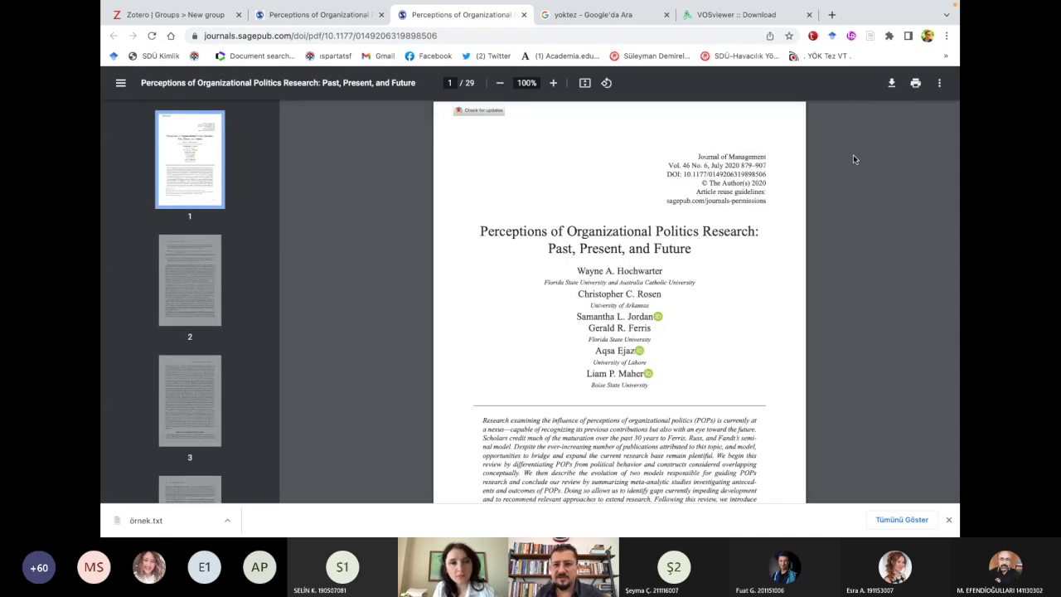
left_click(869, 36)
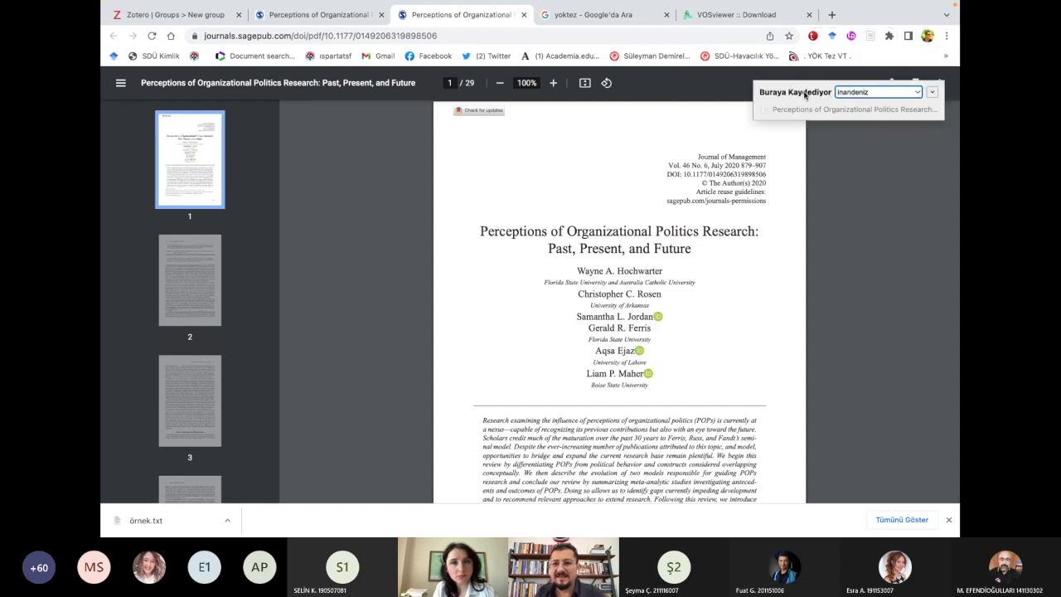
left_click(854, 98)
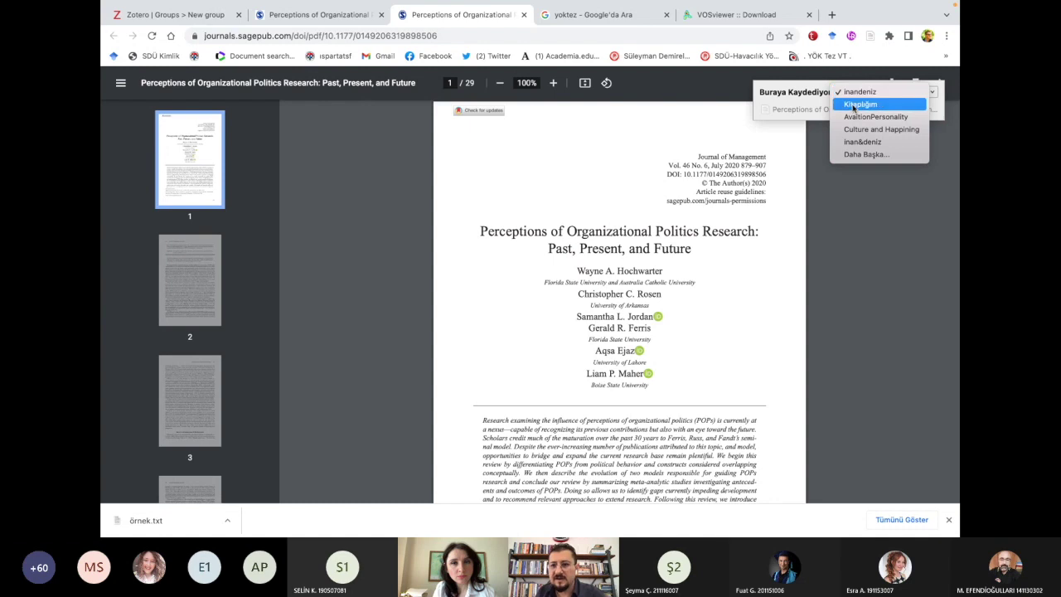
left_click(855, 95)
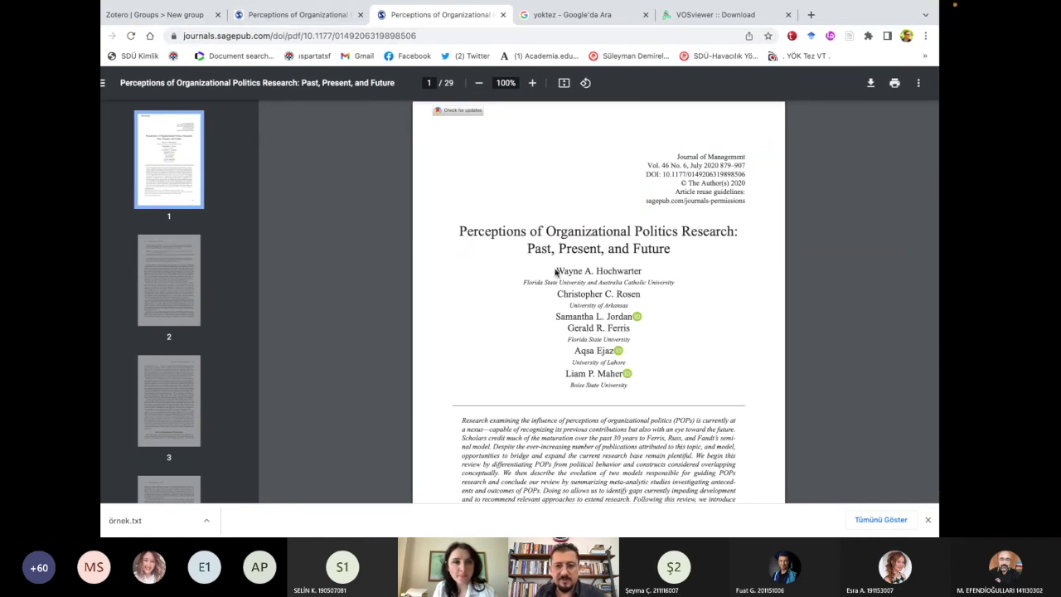
- Switch to Zotero and review the saved article's bibliographic details, setting its date to 2020
left_click(639, 512)
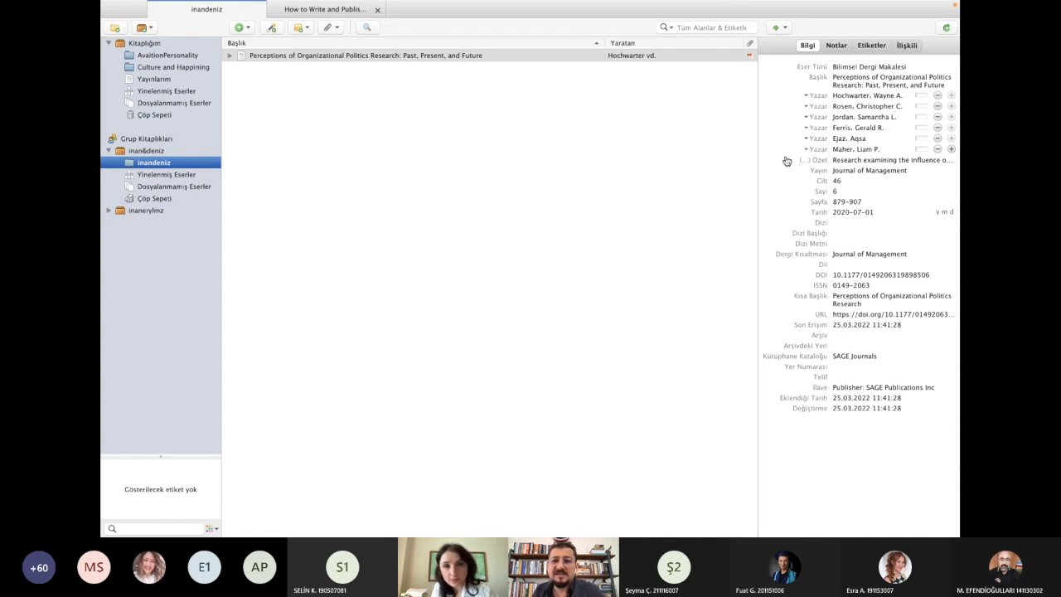
left_click(854, 70)
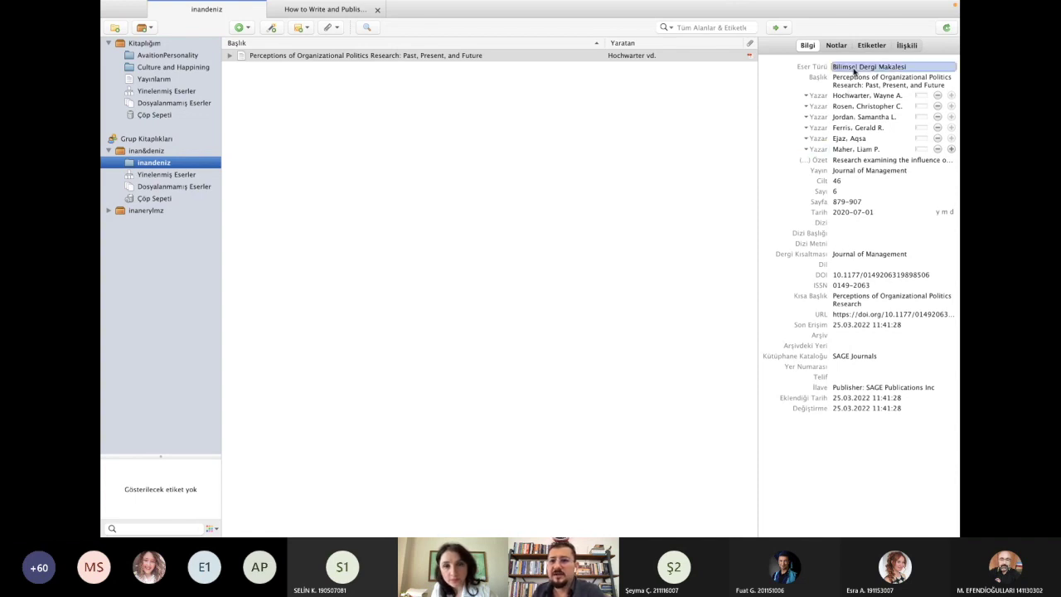
left_click(856, 79)
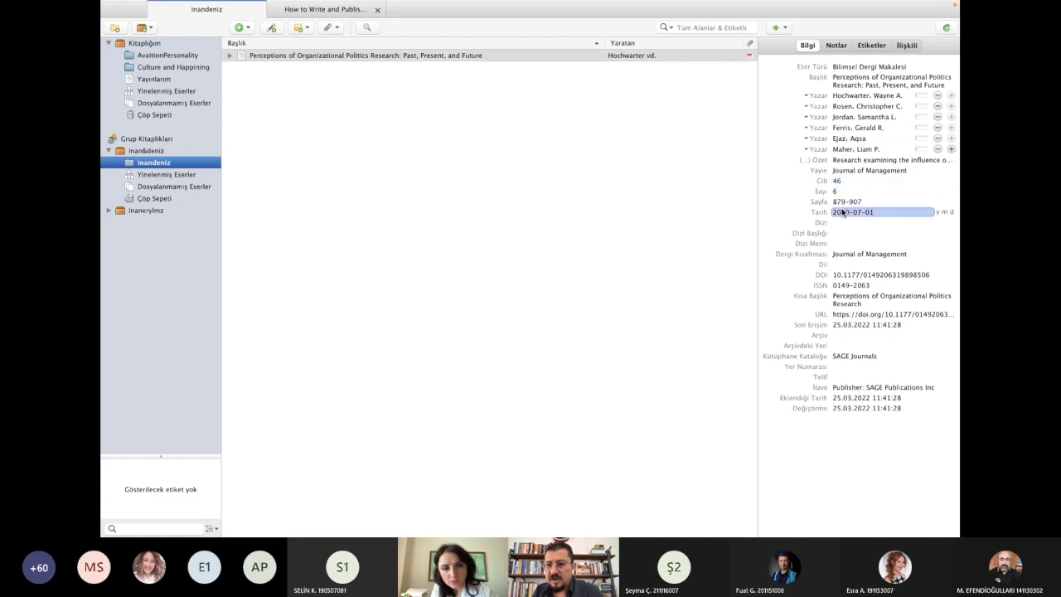
left_click(842, 213)
left_click(880, 213)
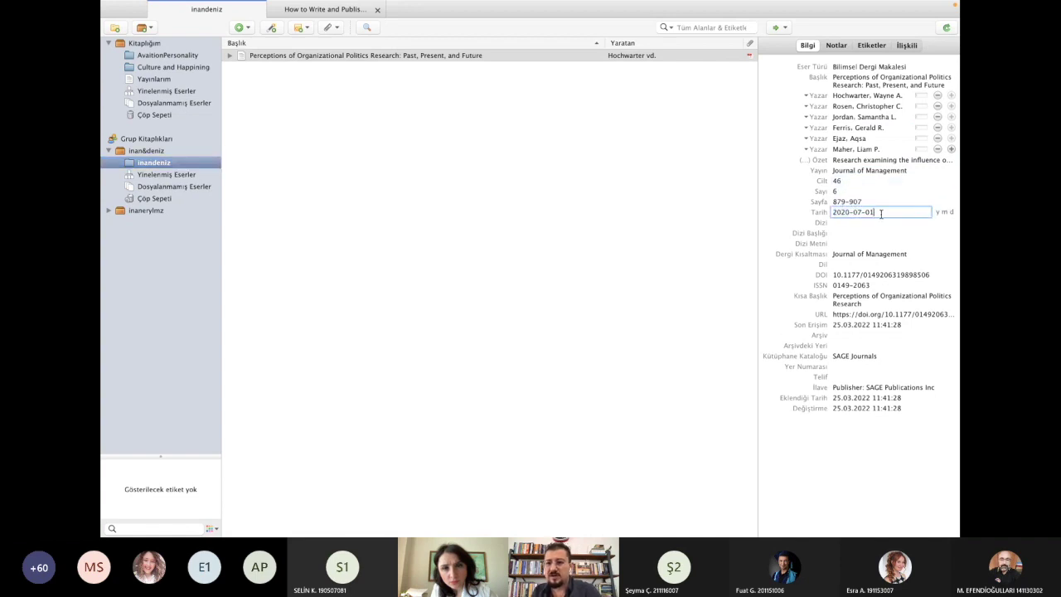
left_click(663, 267)
left_click(843, 214)
left_click(854, 254)
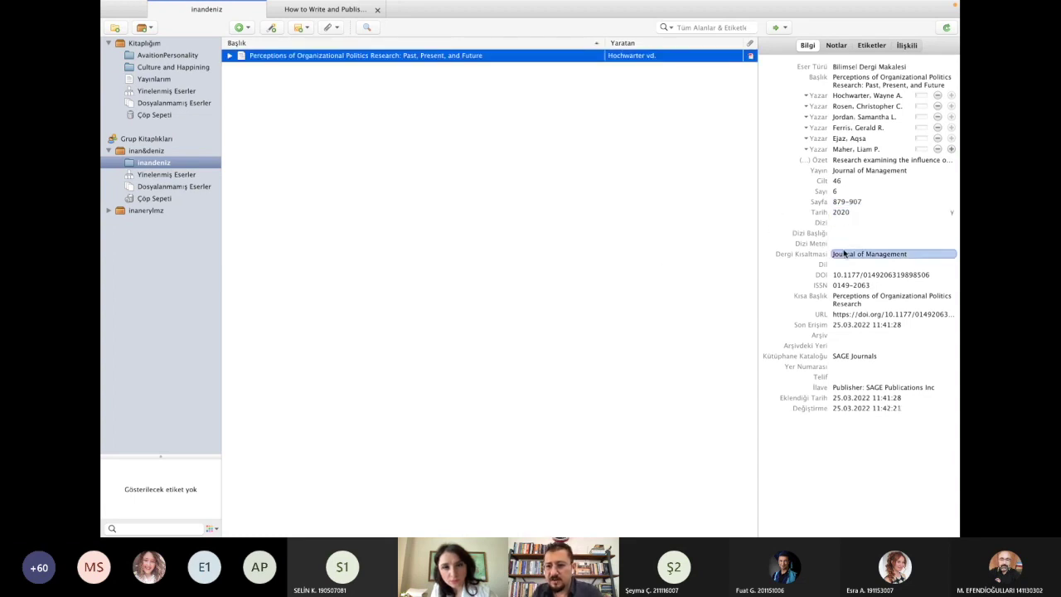
left_click(863, 300)
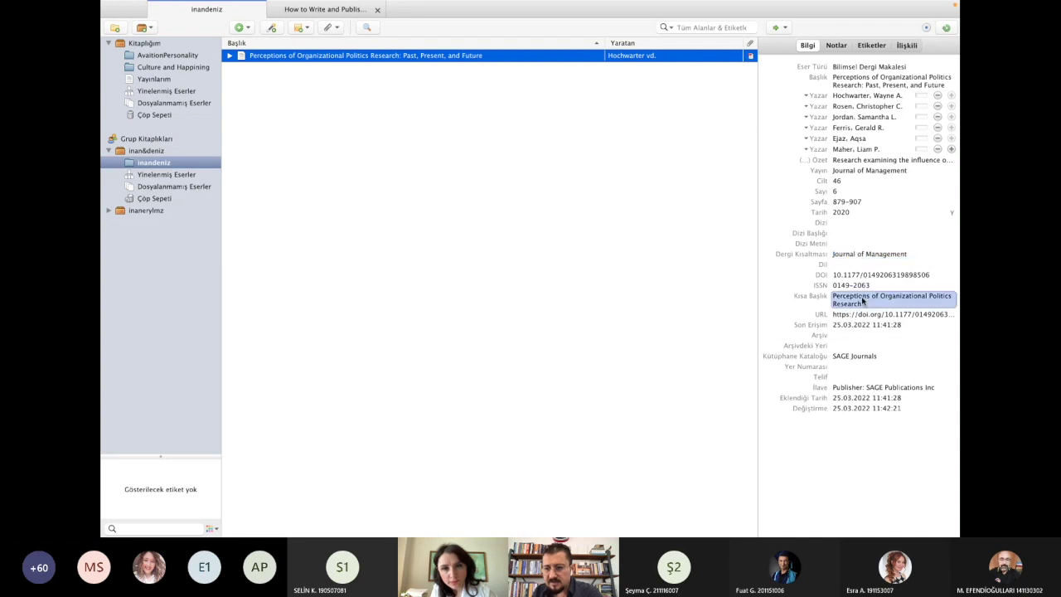
left_click(862, 278)
left_click(494, 235)
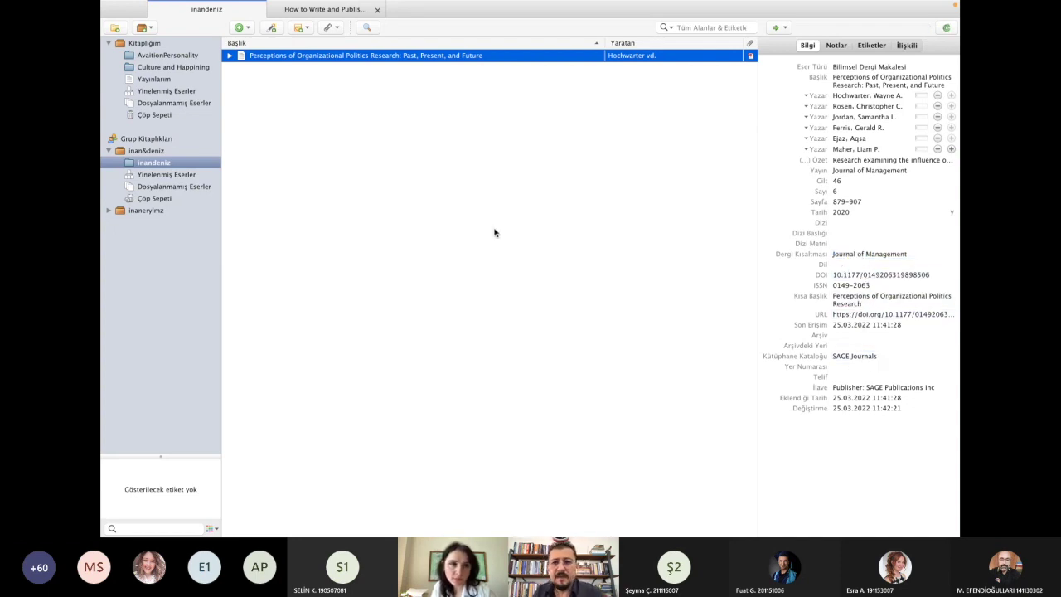
- Switch back to Chrome and save the article to the same Zotero collection from its SAGE Journals abstract page
key("ctrl+Left")
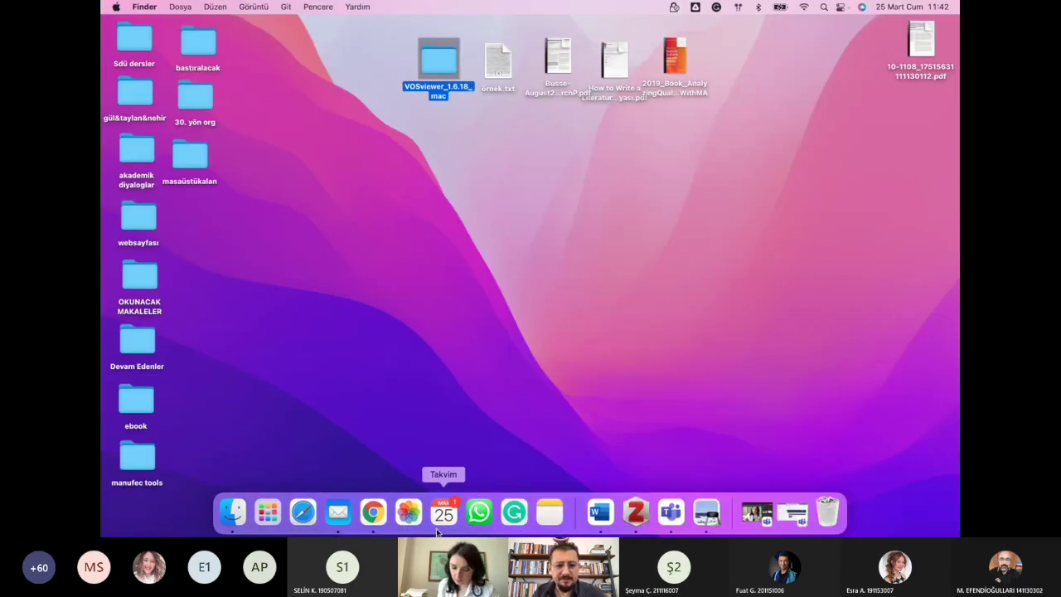
left_click(368, 528)
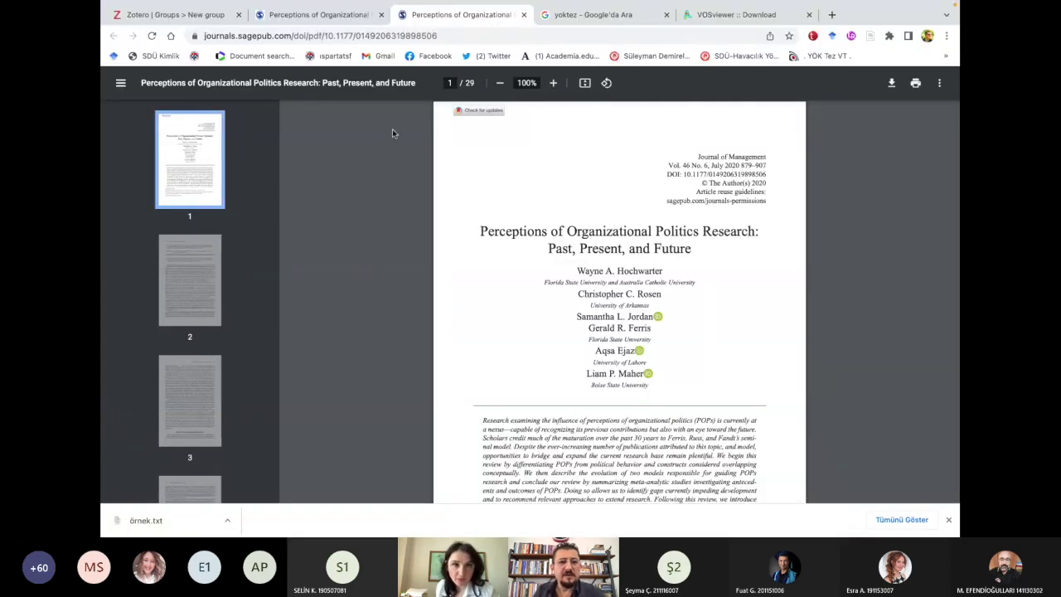
left_click(362, 16)
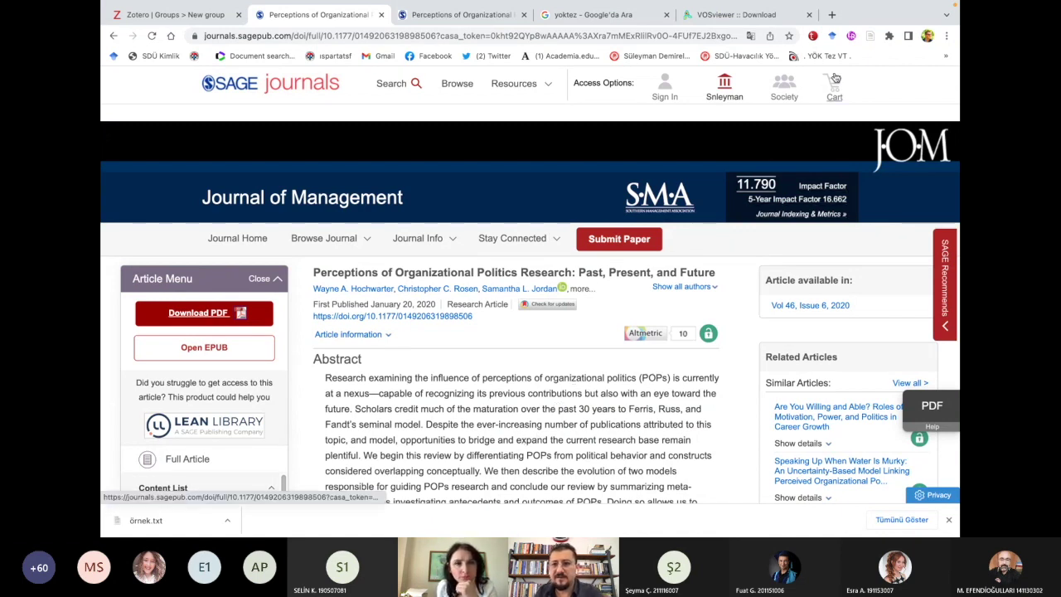
left_click(870, 37)
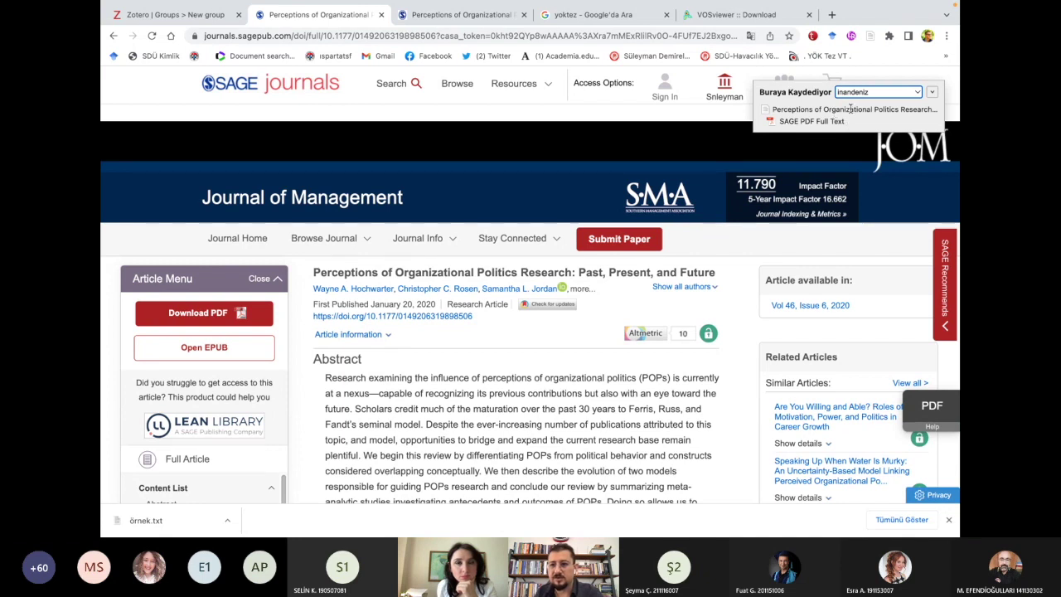
left_click(515, 85)
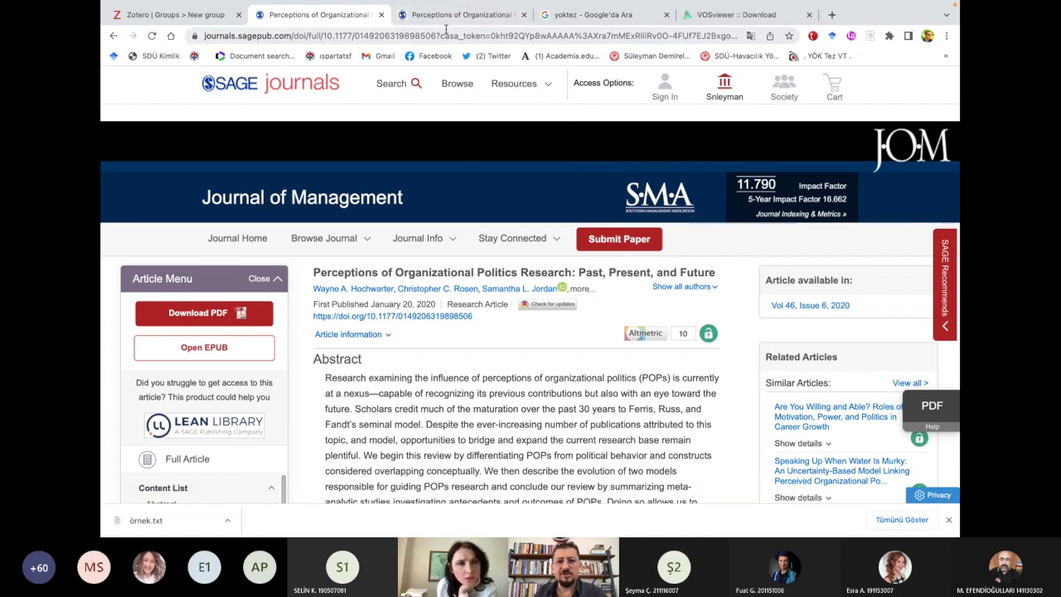
- Open Ulusal Tez Merkezi from the "yoktez" results, search thesis titles for "engaging leadership", and return to its search page
left_click(560, 16)
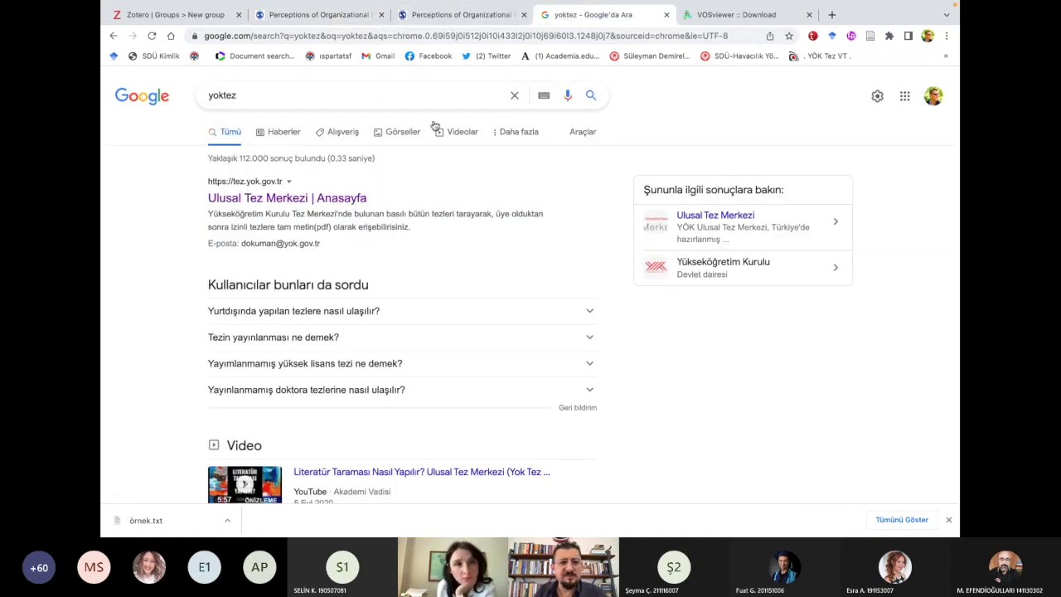
left_click(281, 199)
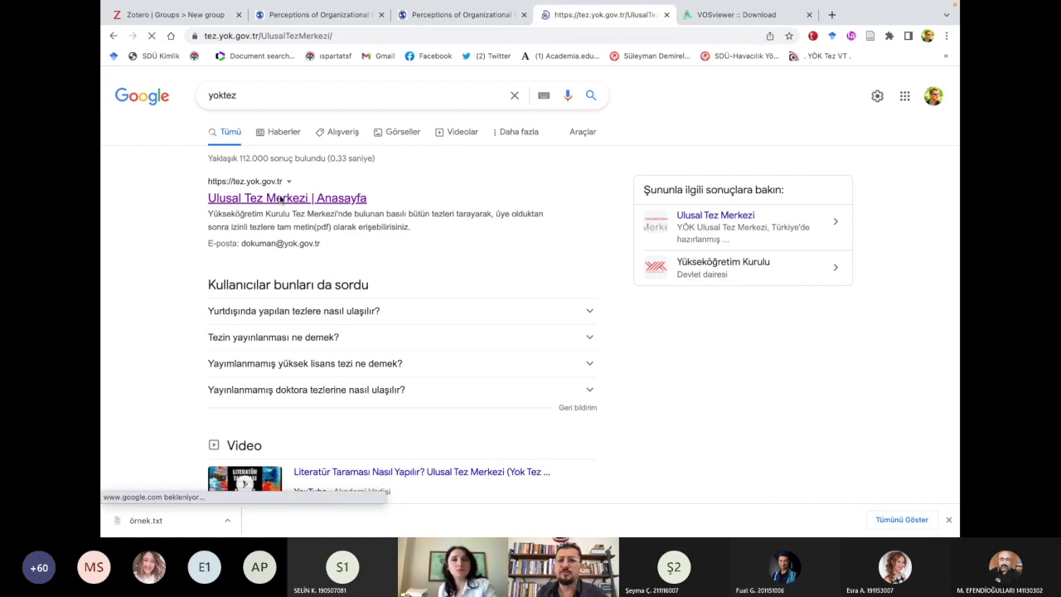
left_click(220, 213)
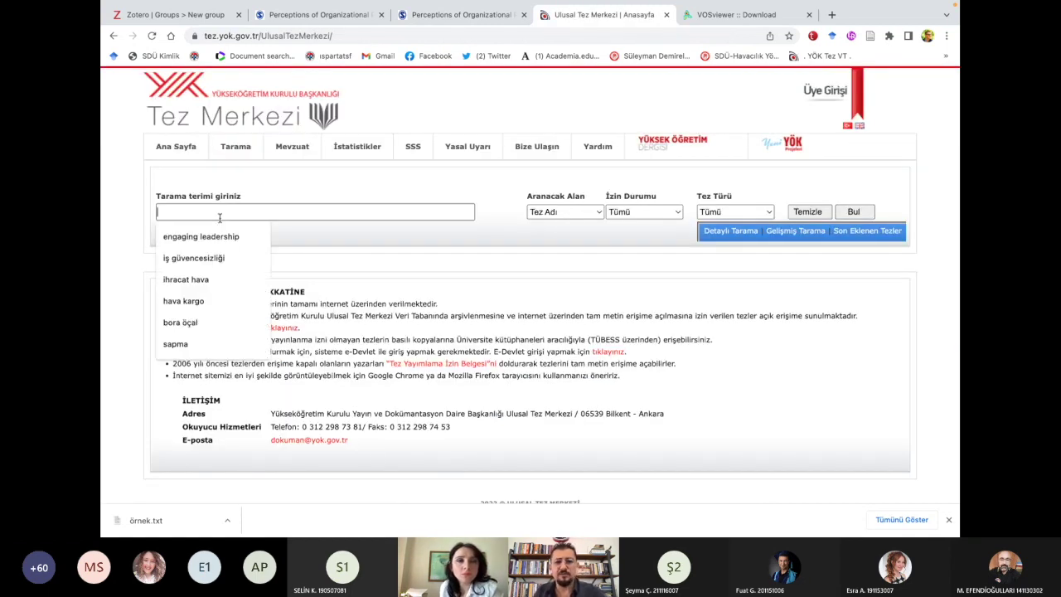
left_click(197, 238)
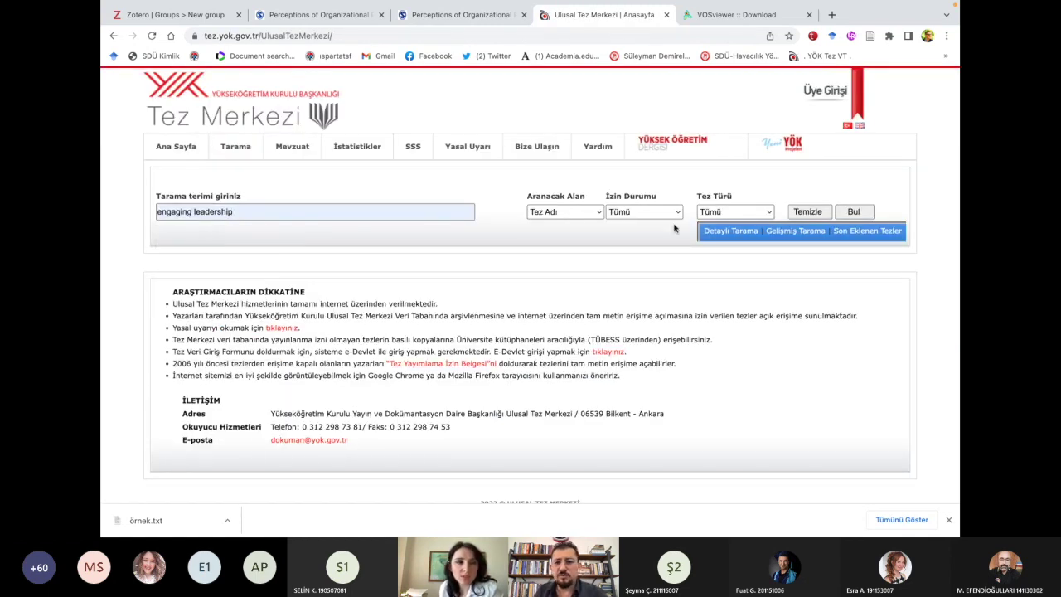
left_click(864, 214)
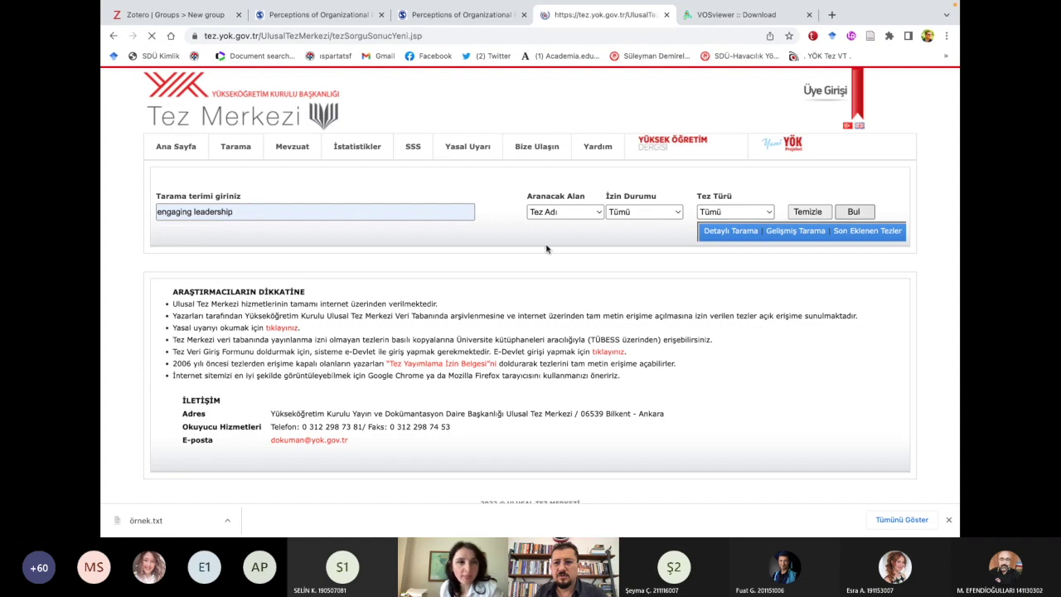
left_click(114, 36)
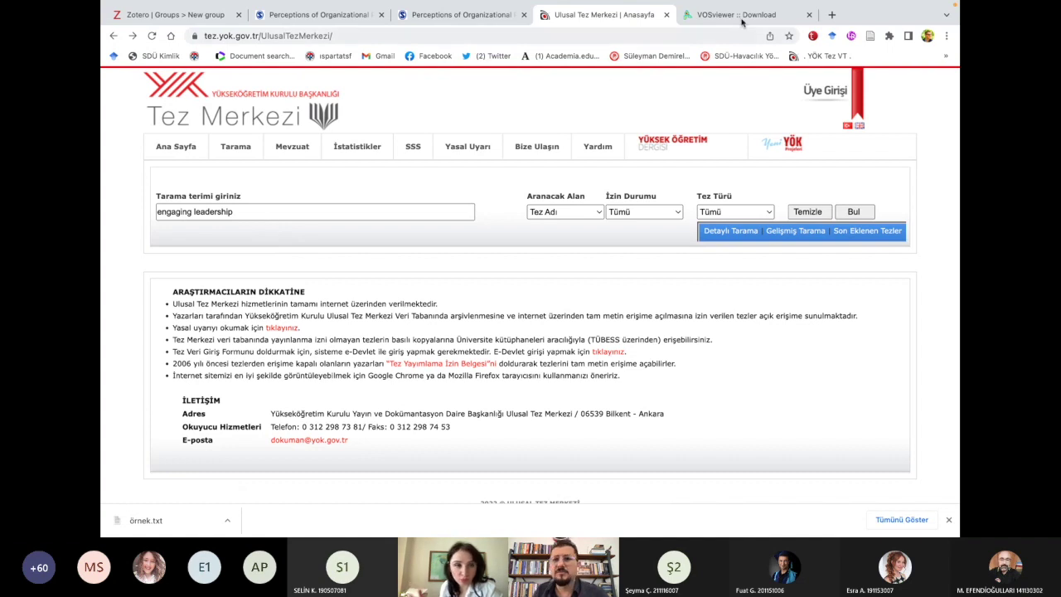
- Search Google for "oecd" in a new tab and open the OECD home page to look through it
left_click(832, 14)
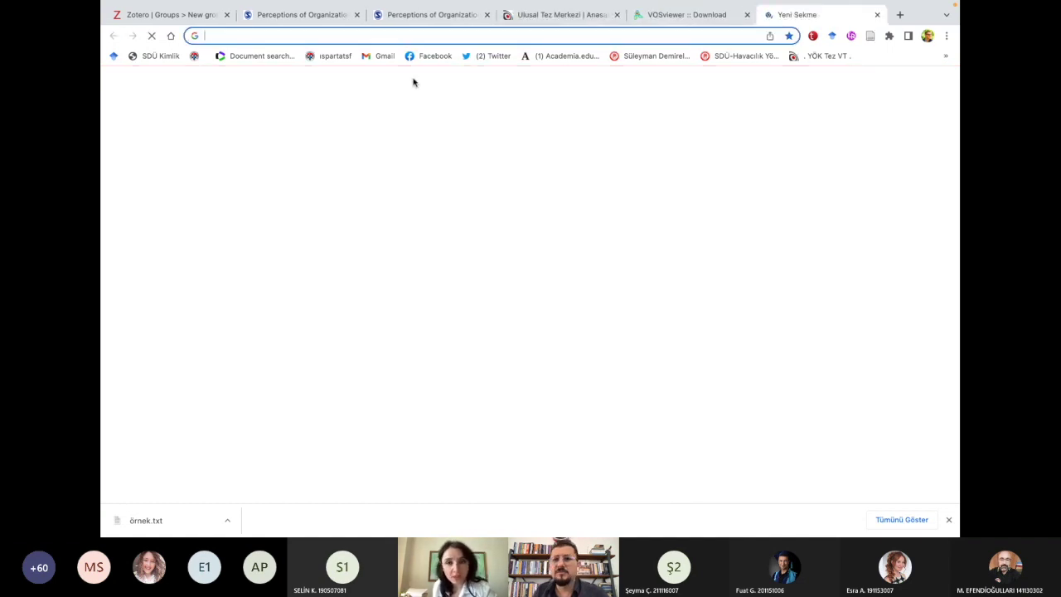
type("oecd")
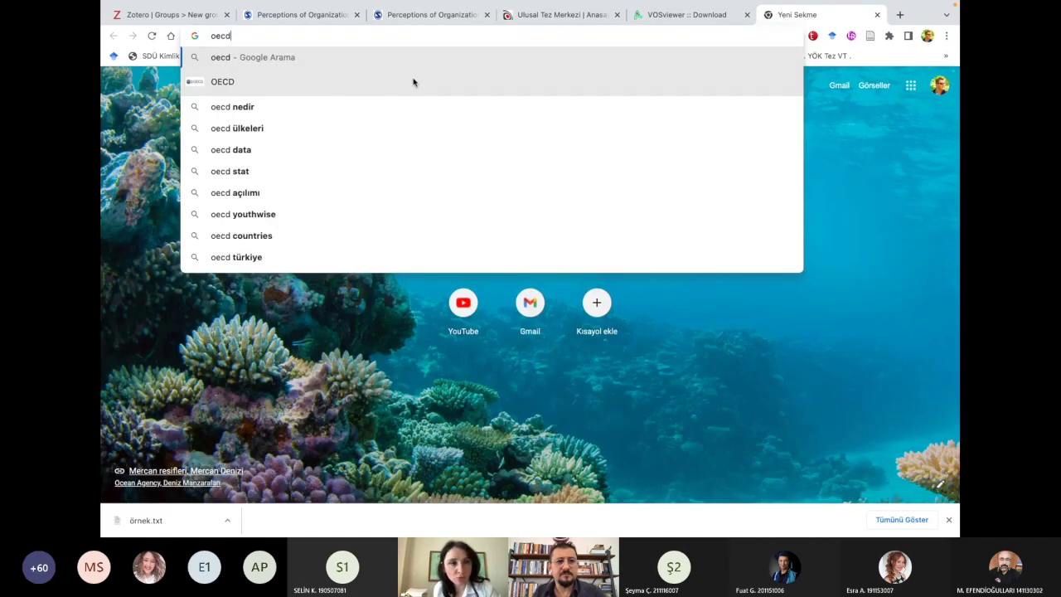
key("Return")
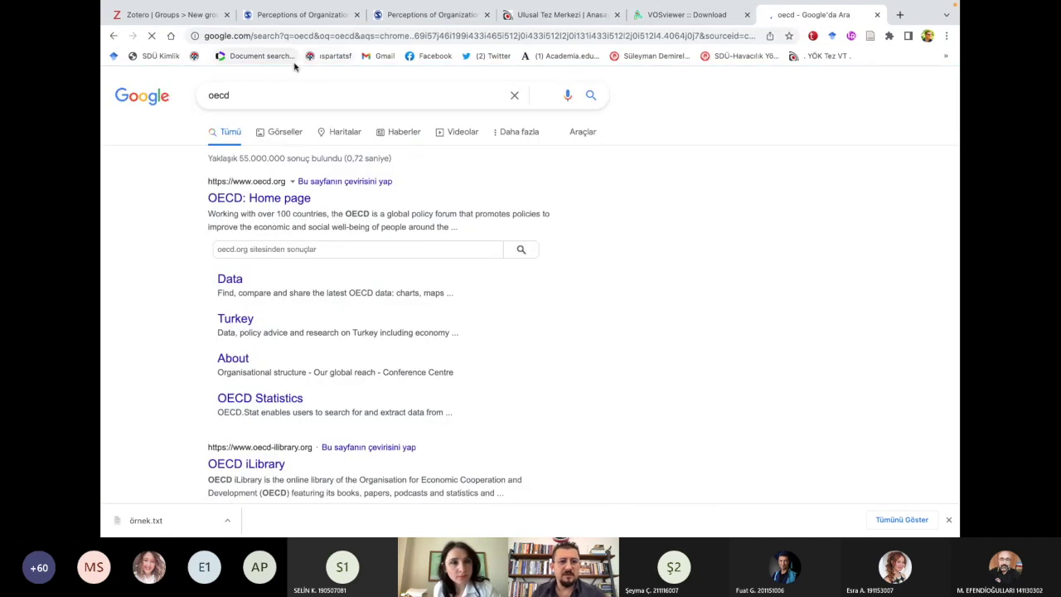
left_click(248, 200)
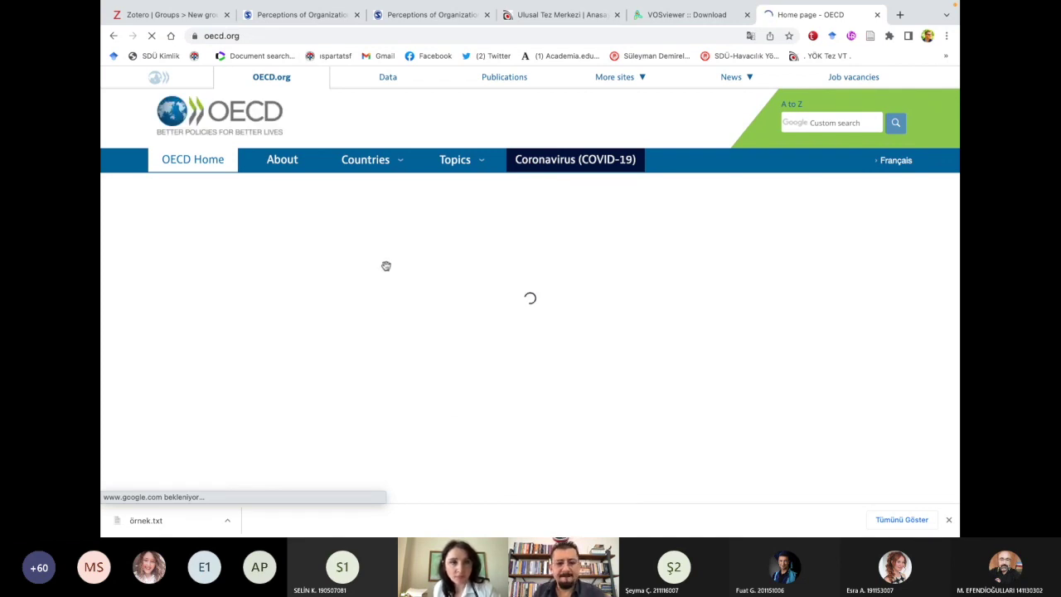
scroll(473, 355, "down", 5)
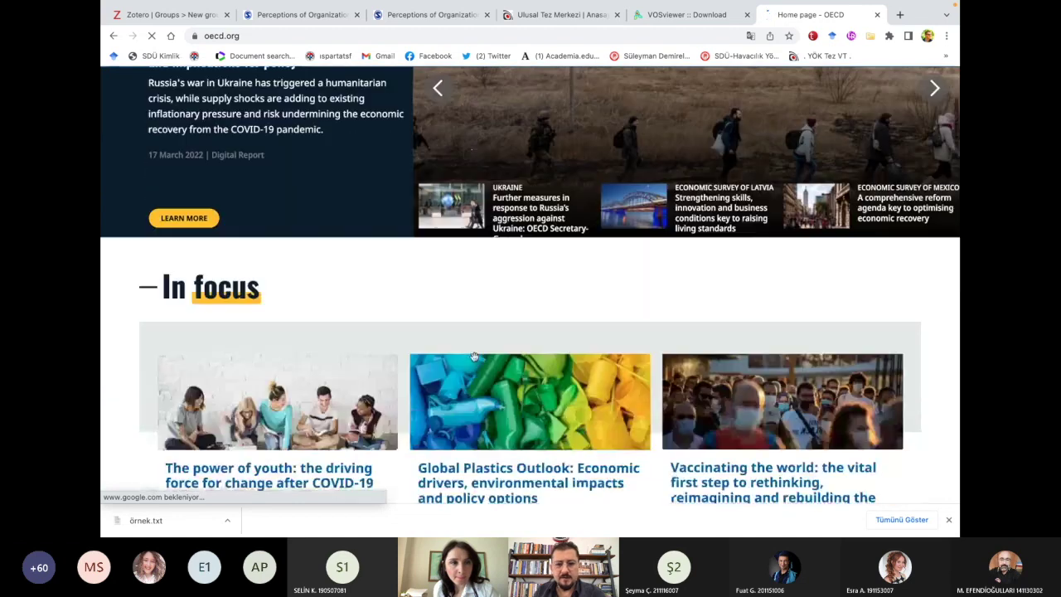
scroll(473, 356, "down", 4)
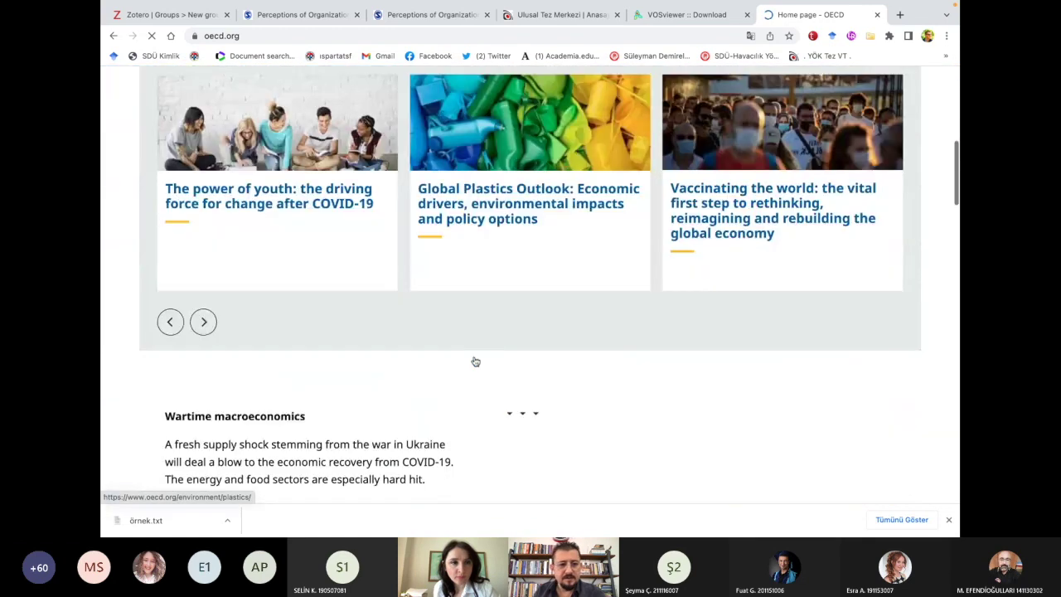
scroll(475, 361, "down", 2)
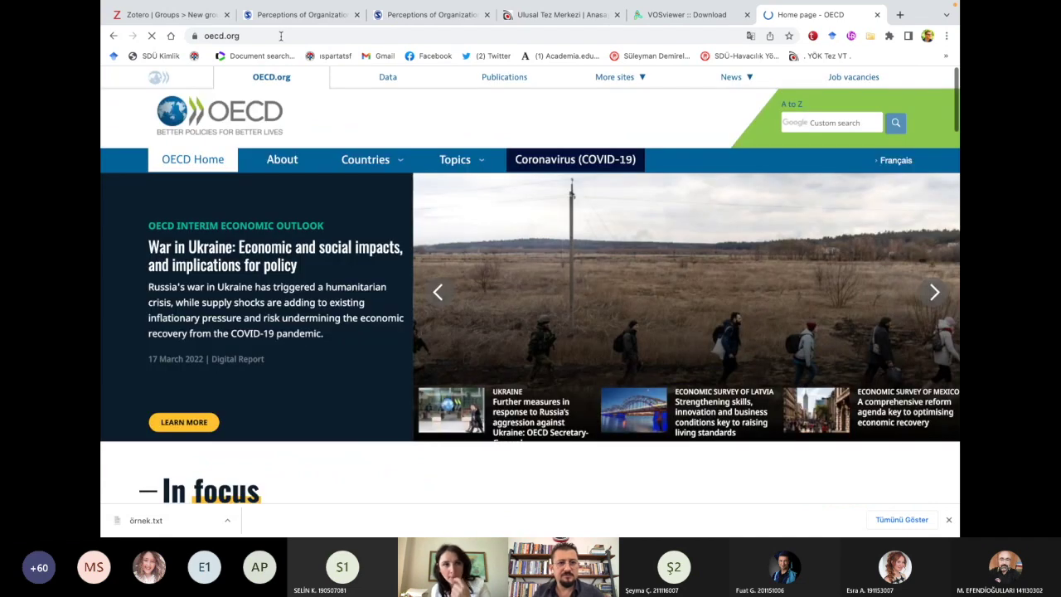
left_click(276, 35)
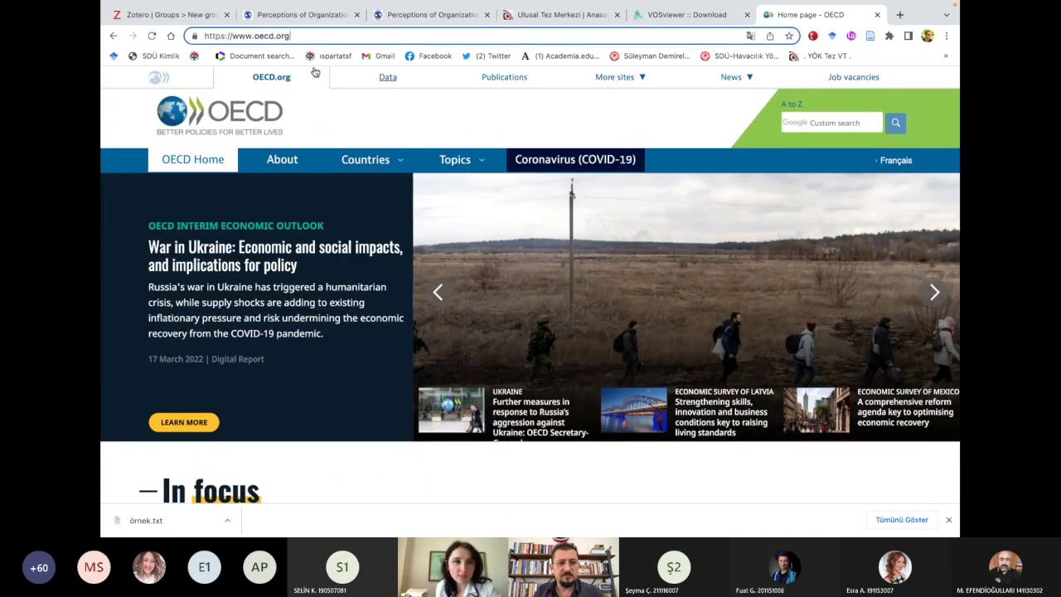
- Run the suggested Google search for OECD migration policy debates and open the "Migration Policy Debates and Data Briefs" page
key("BackSpace")
key("BackSpace")
key("BackSpace")
key("BackSpace")
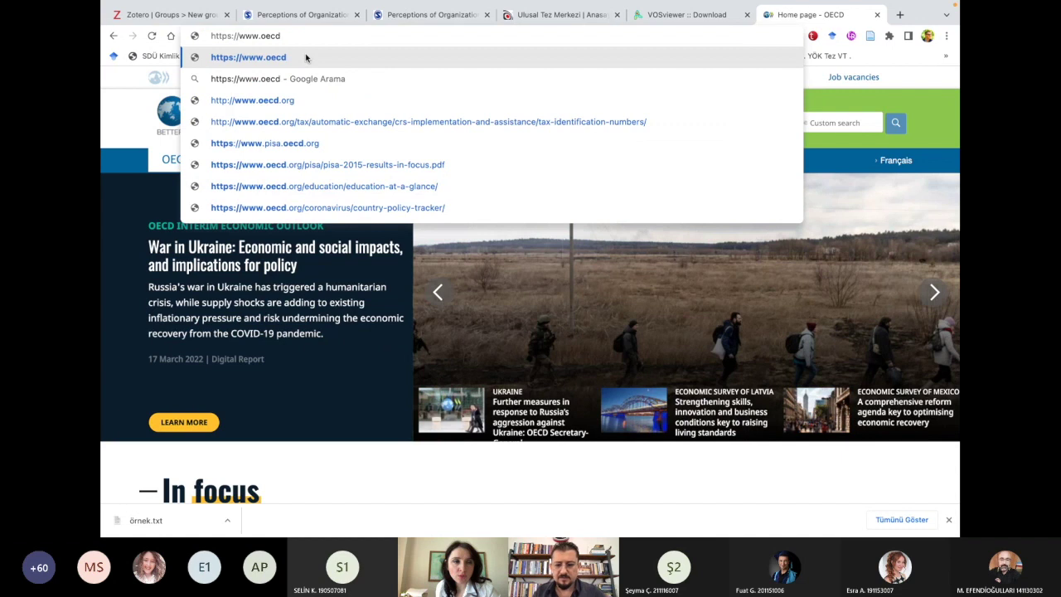
type(".or")
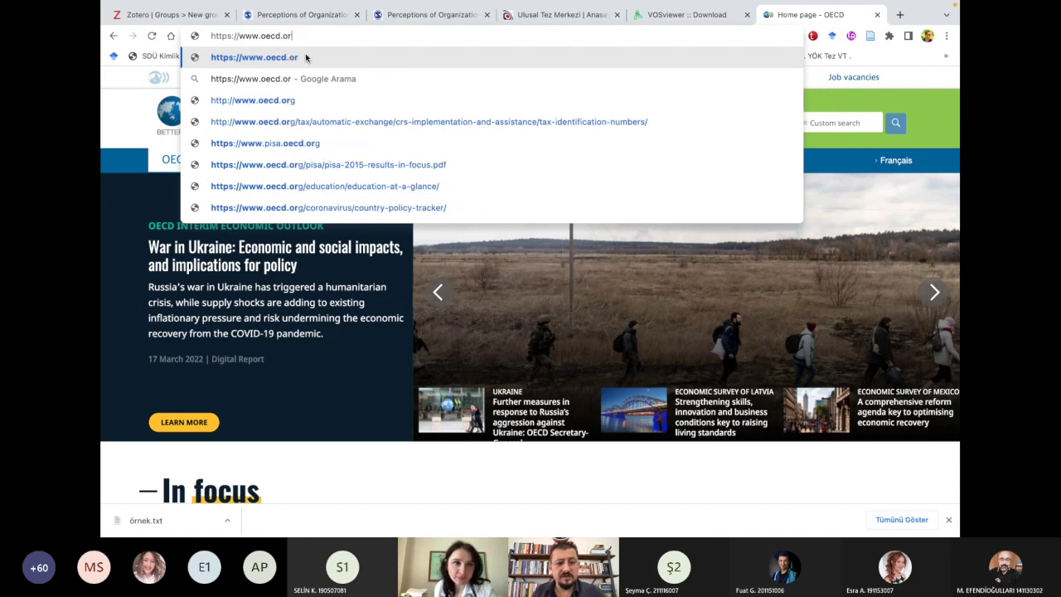
type("g 202")
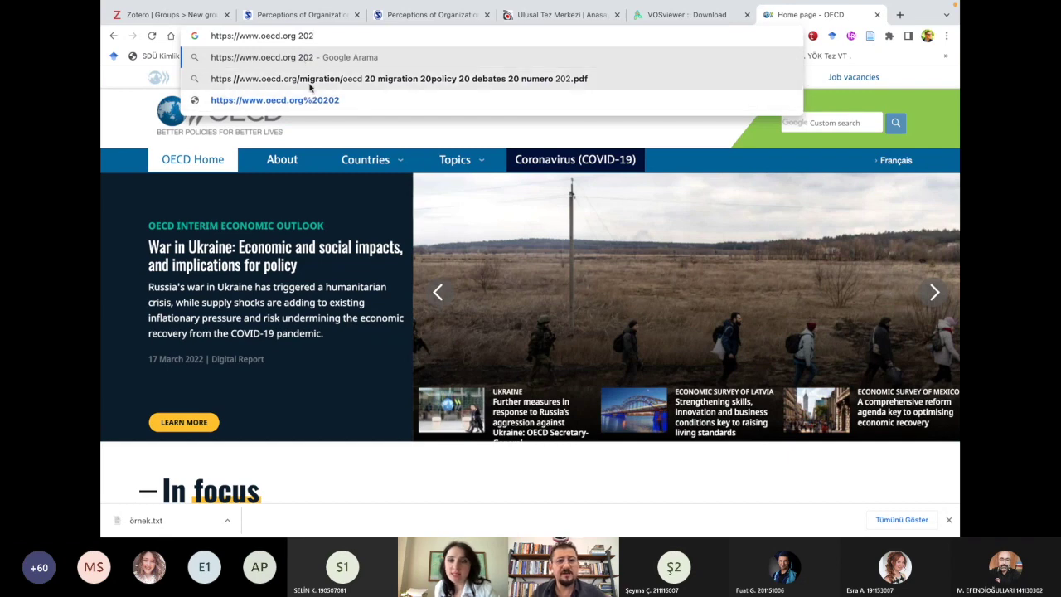
left_click(310, 83)
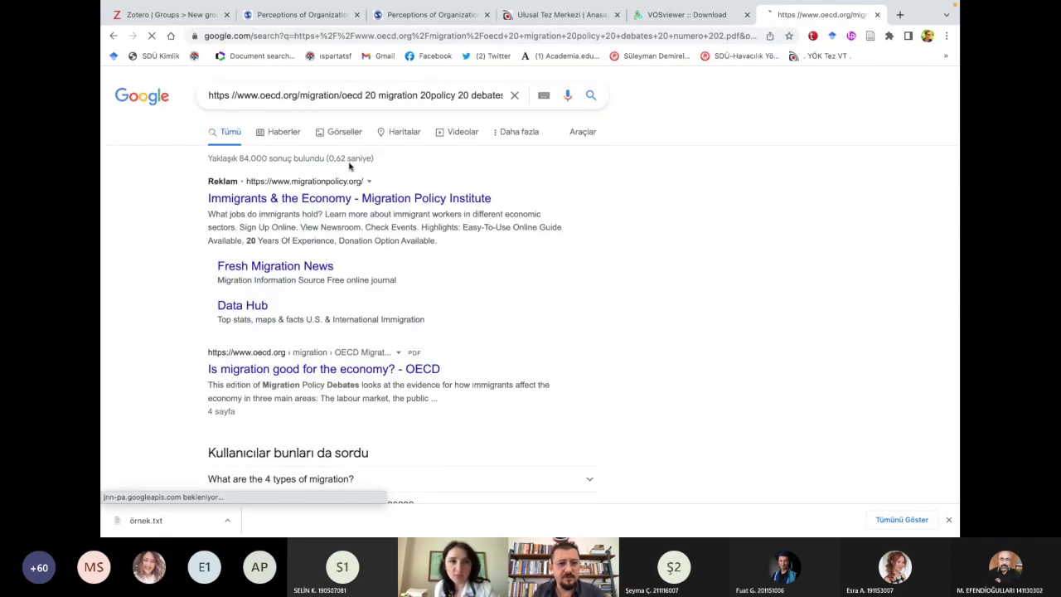
scroll(319, 336, "down", 5)
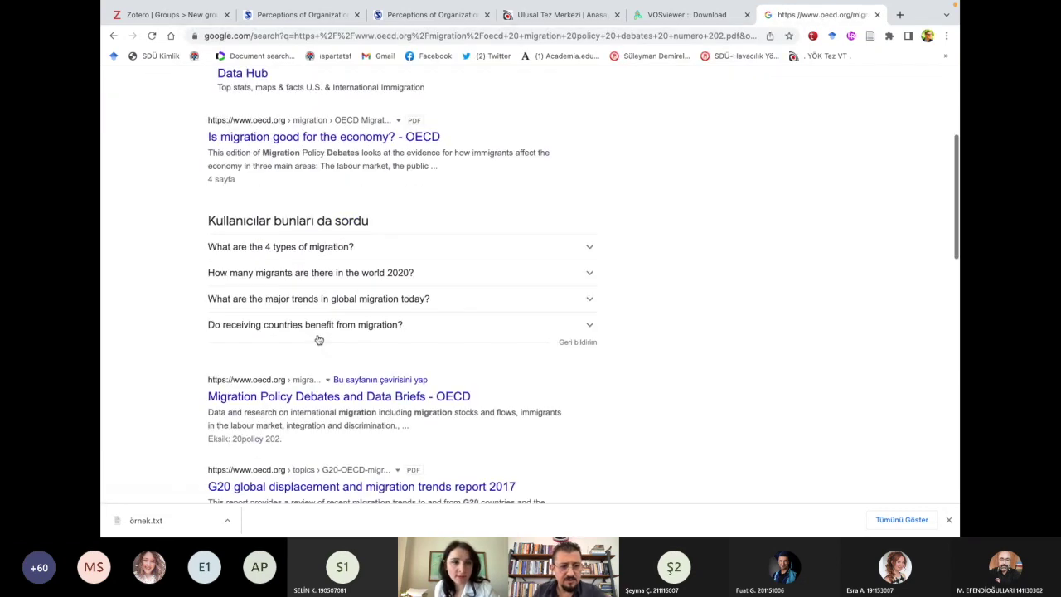
left_click(287, 377)
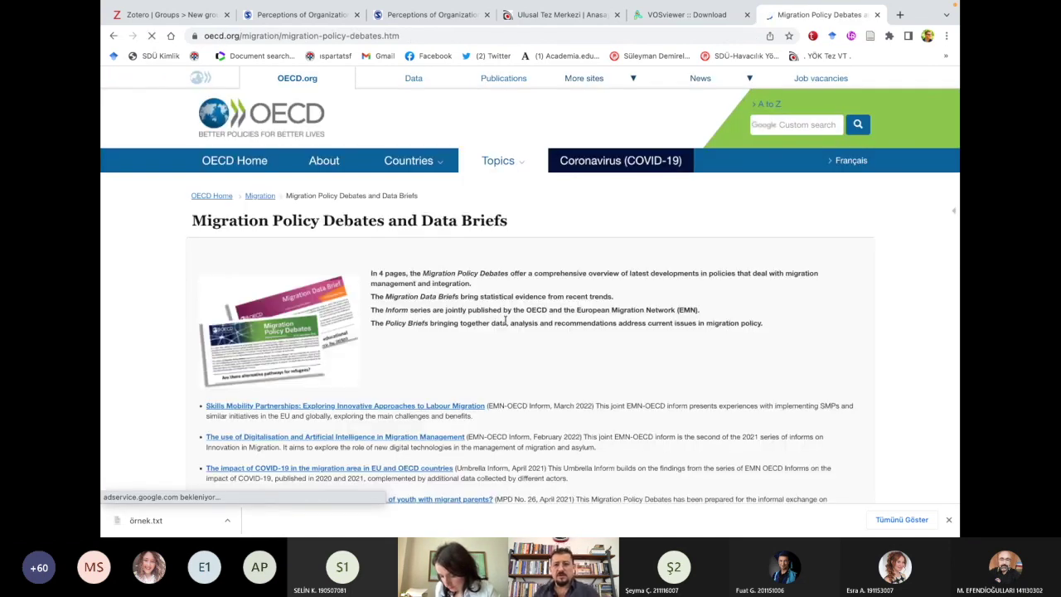
- Look through the list of migration briefs and the OECD topics, dismissing the newsletter sign-up
scroll(518, 311, "down", 1)
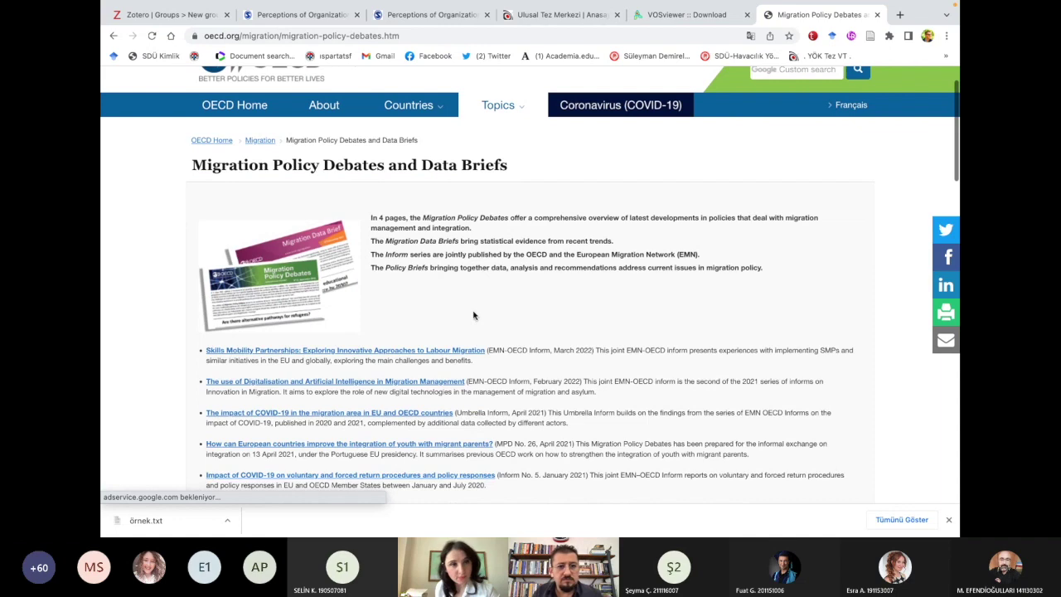
scroll(531, 297, "down", 2)
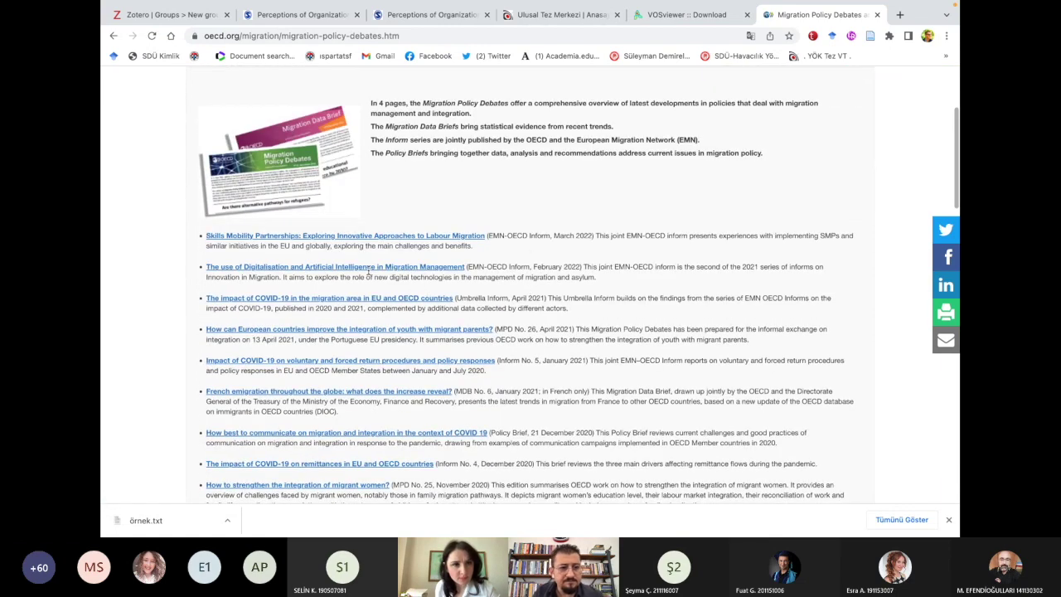
scroll(406, 218, "up", 3)
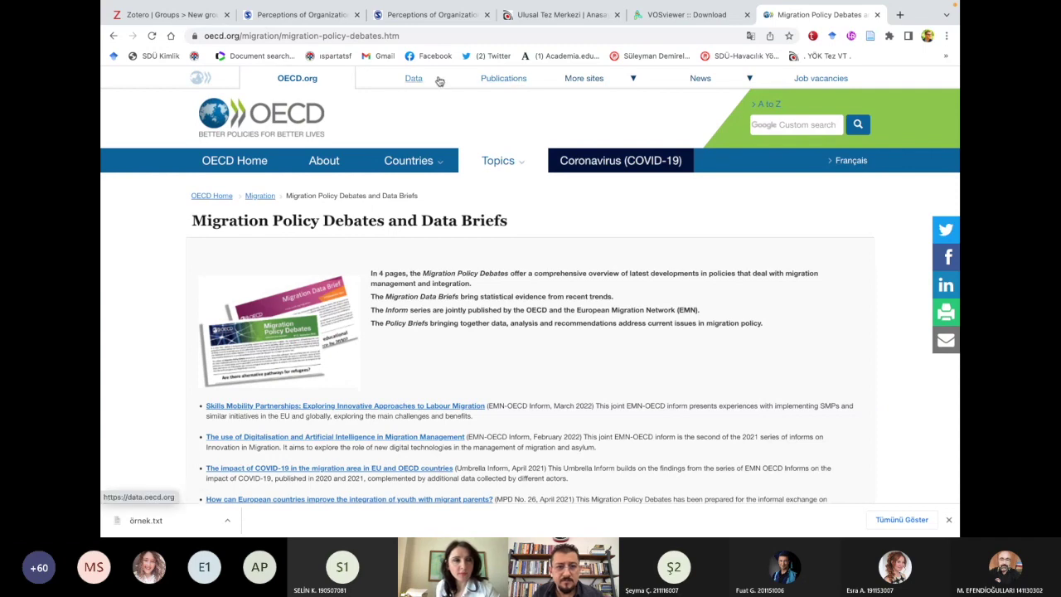
left_click(511, 165)
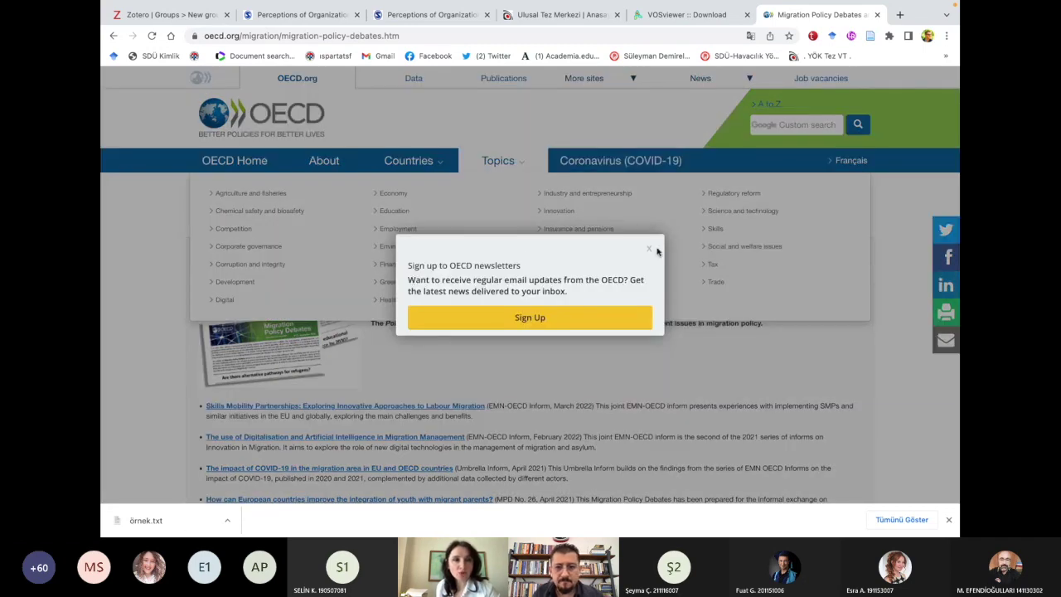
left_click(651, 250)
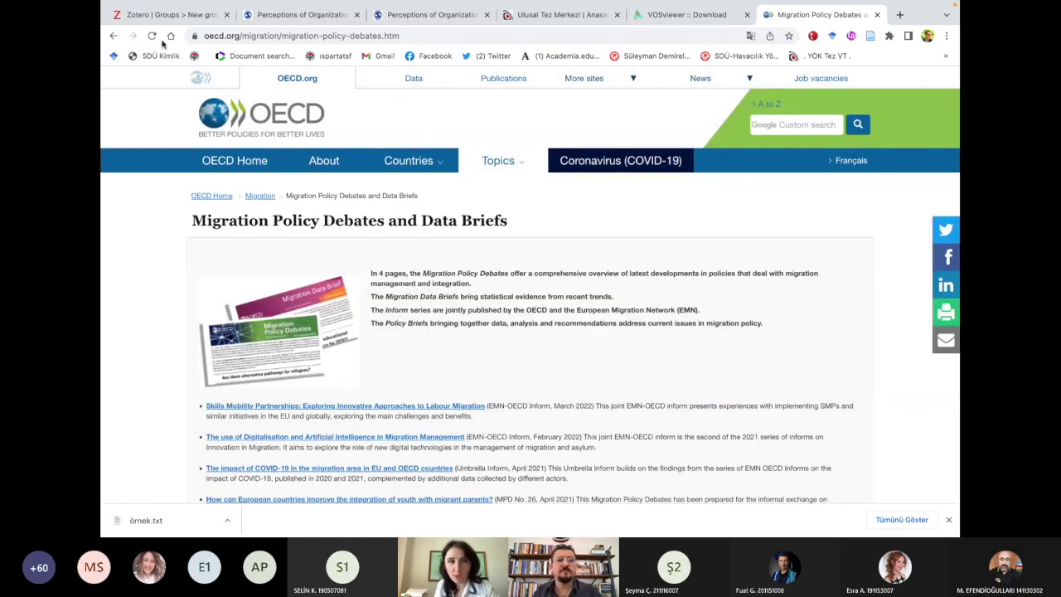
- Search Google for "oecd report" and open the "Paying for results" report from the OECD Reports page
left_click(278, 36)
type("oecd")
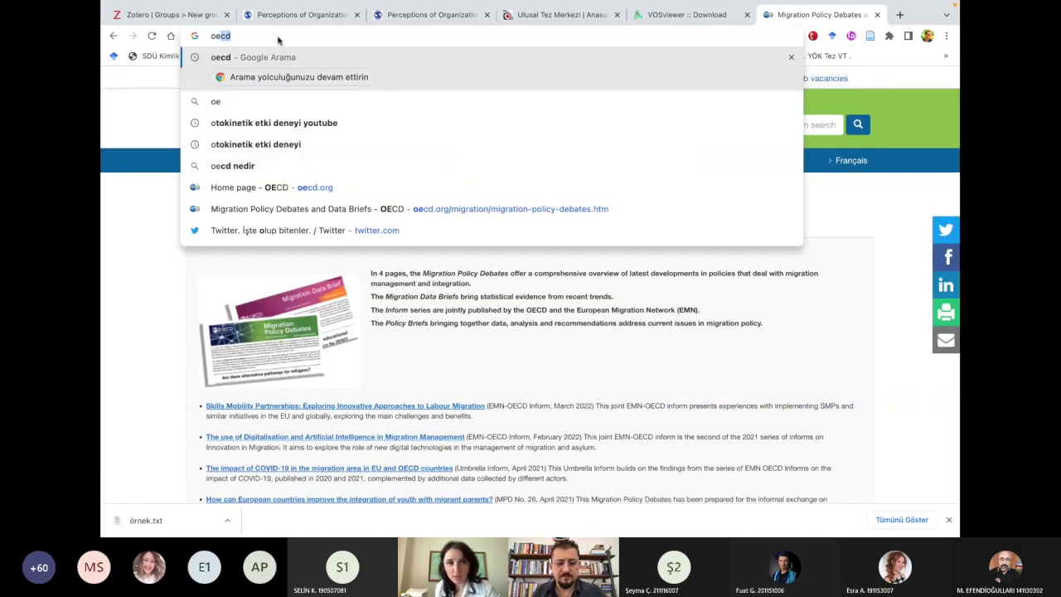
type("rt")
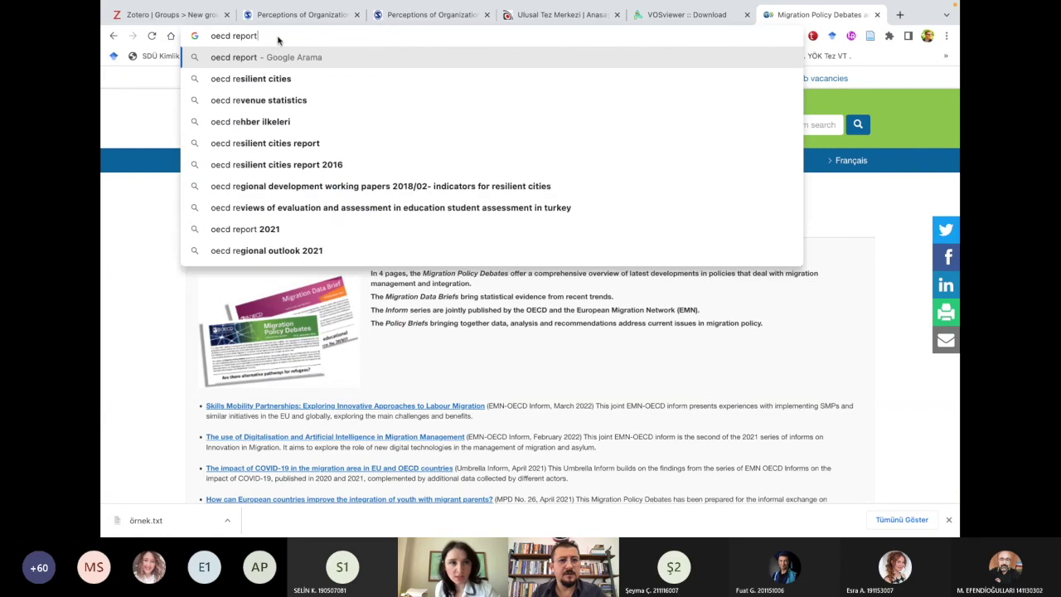
key("Return")
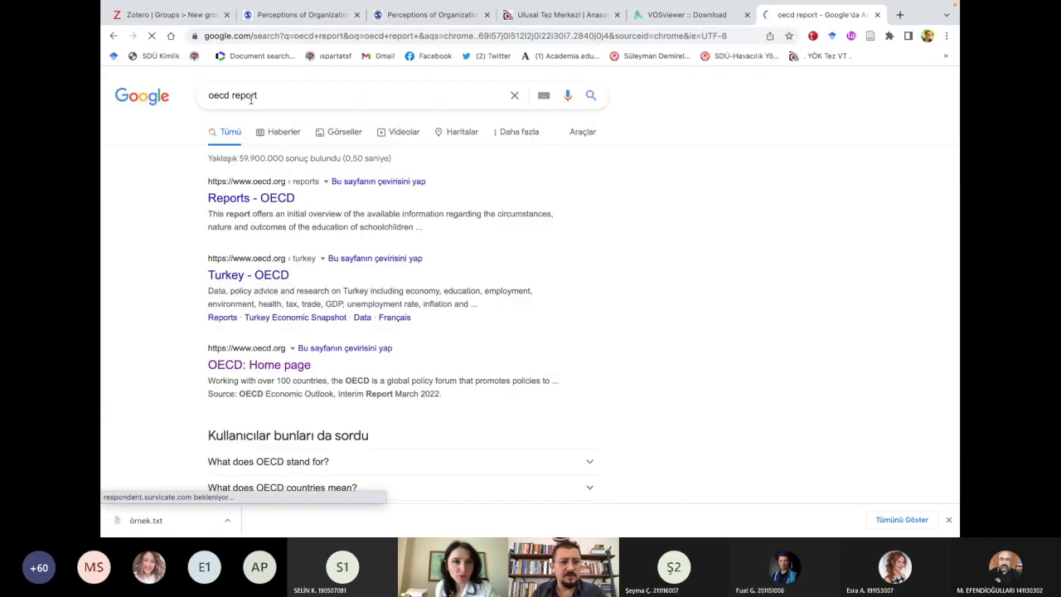
left_click(248, 199)
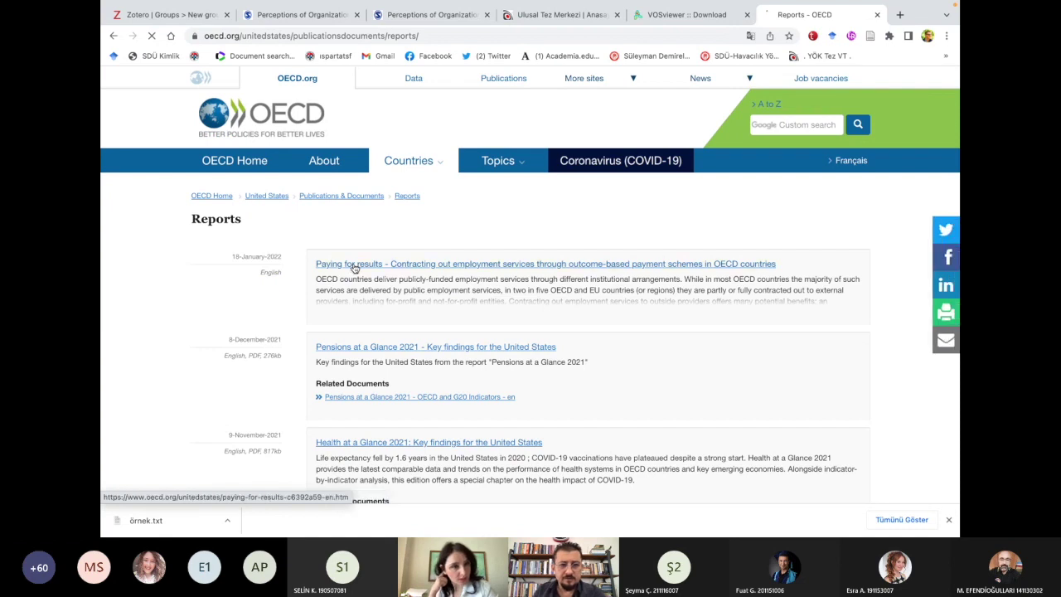
left_click(354, 265)
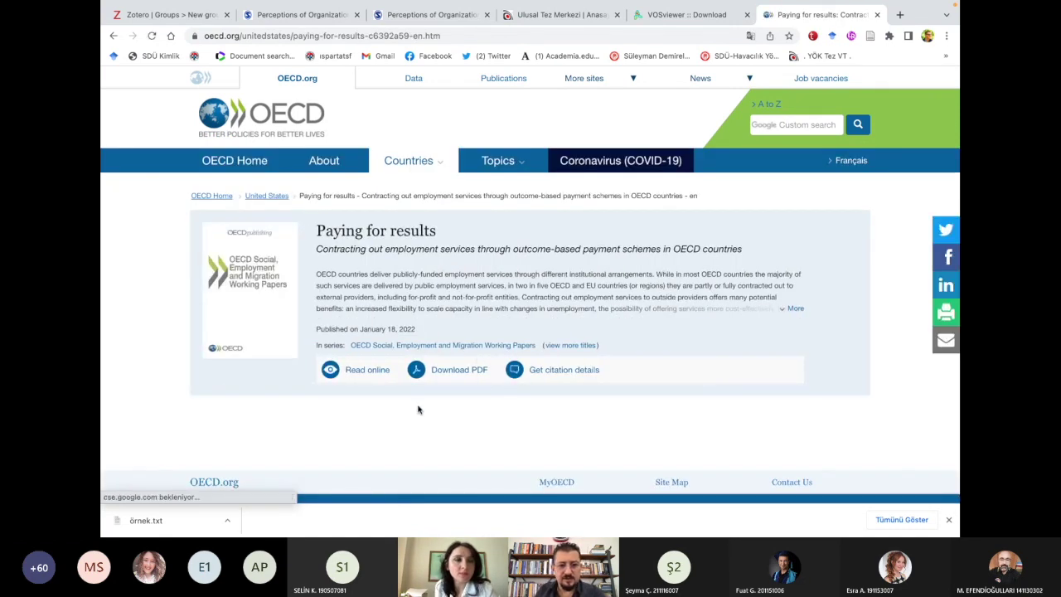
- Save the "Paying for results" report page and its opened PDF with the Zotero connector
left_click(871, 38)
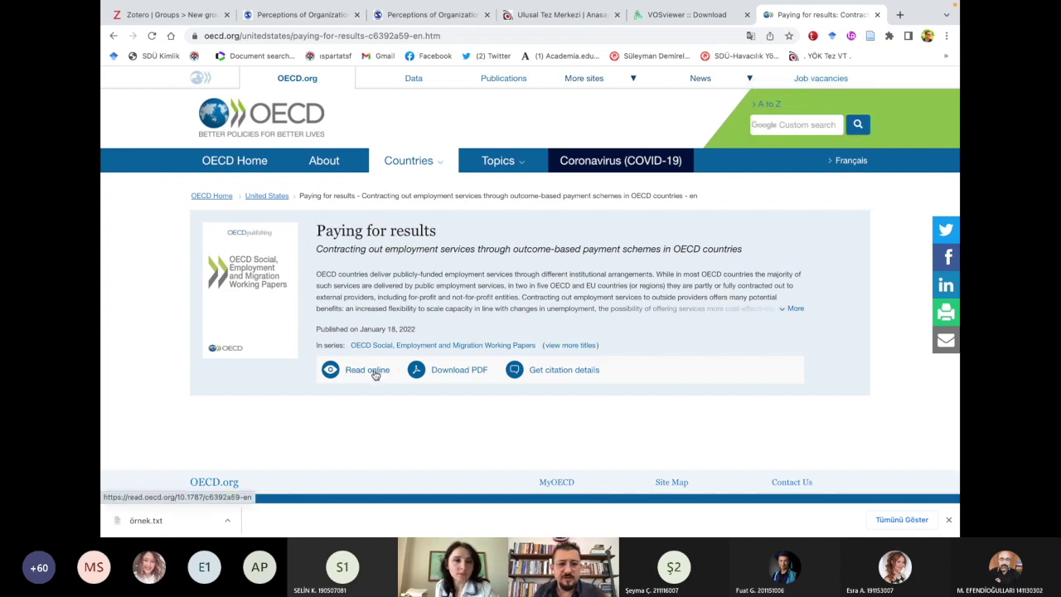
left_click(433, 374)
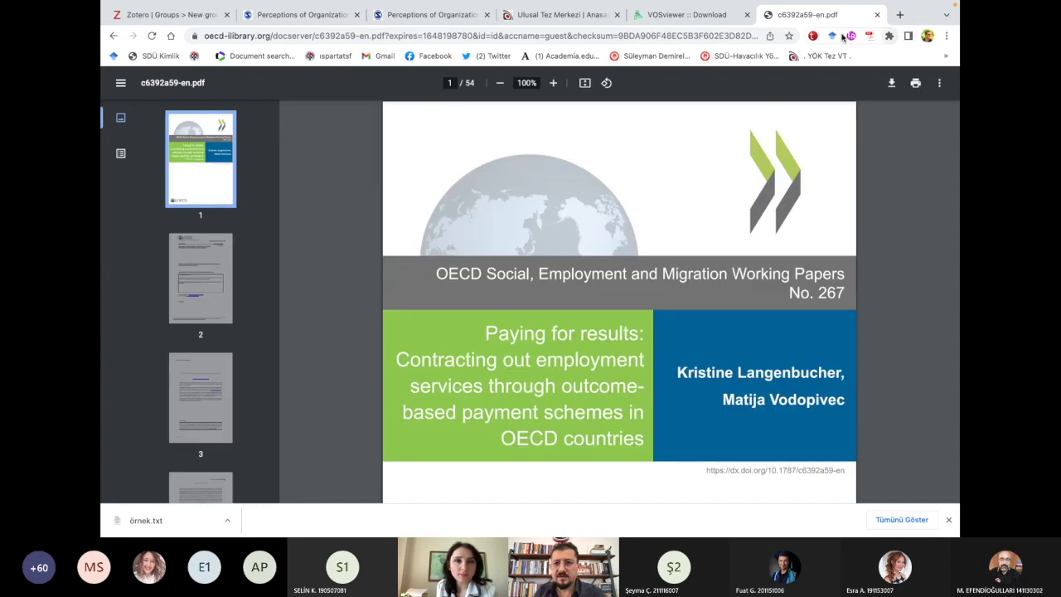
left_click(868, 37)
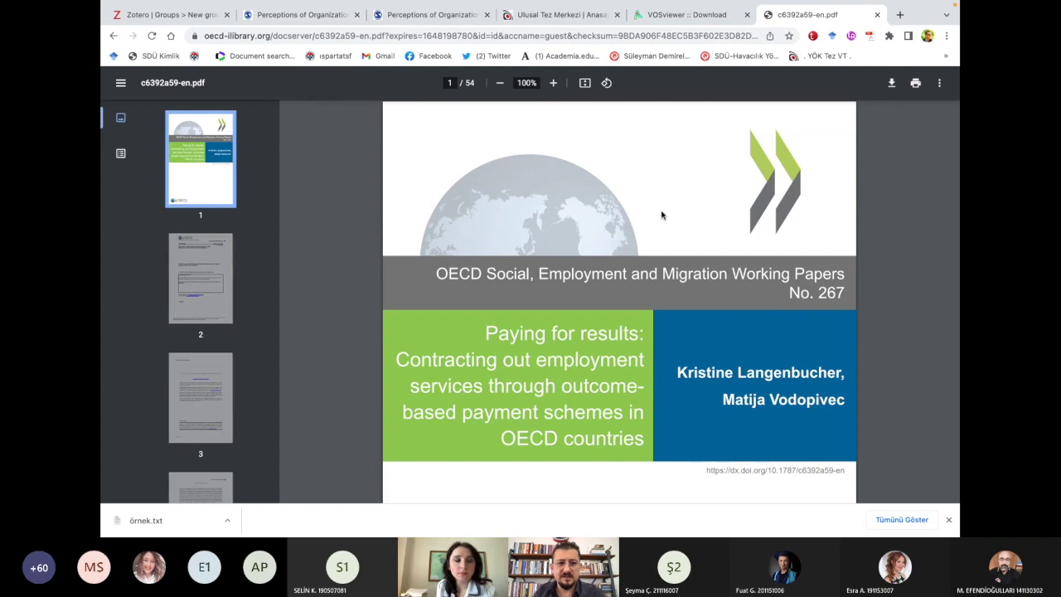
- Search Google for "beta yayınları" in a new tab and open the Beta Yayıncılık home page
left_click(897, 15)
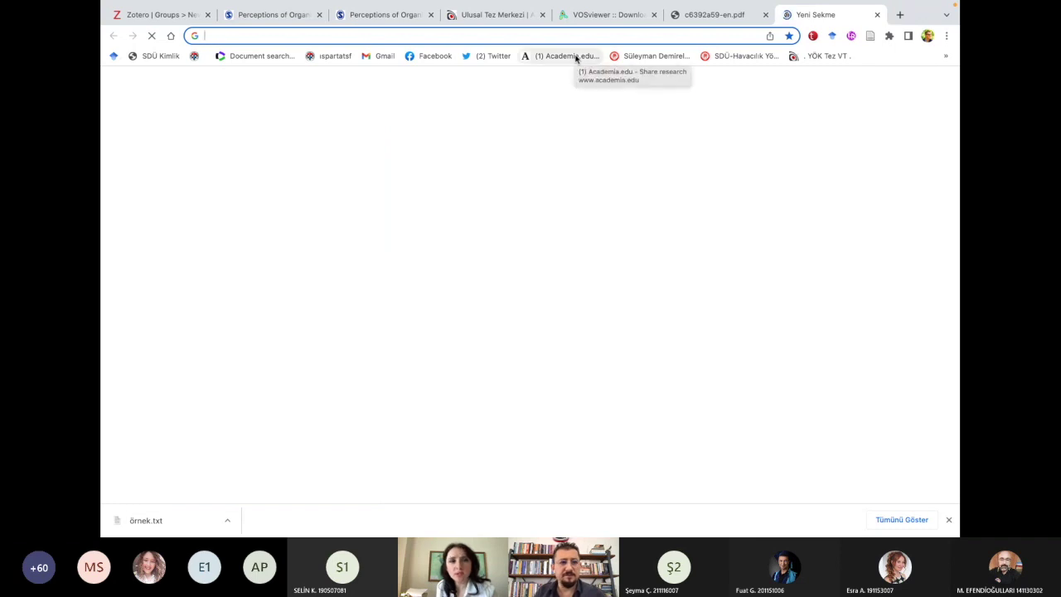
type("be")
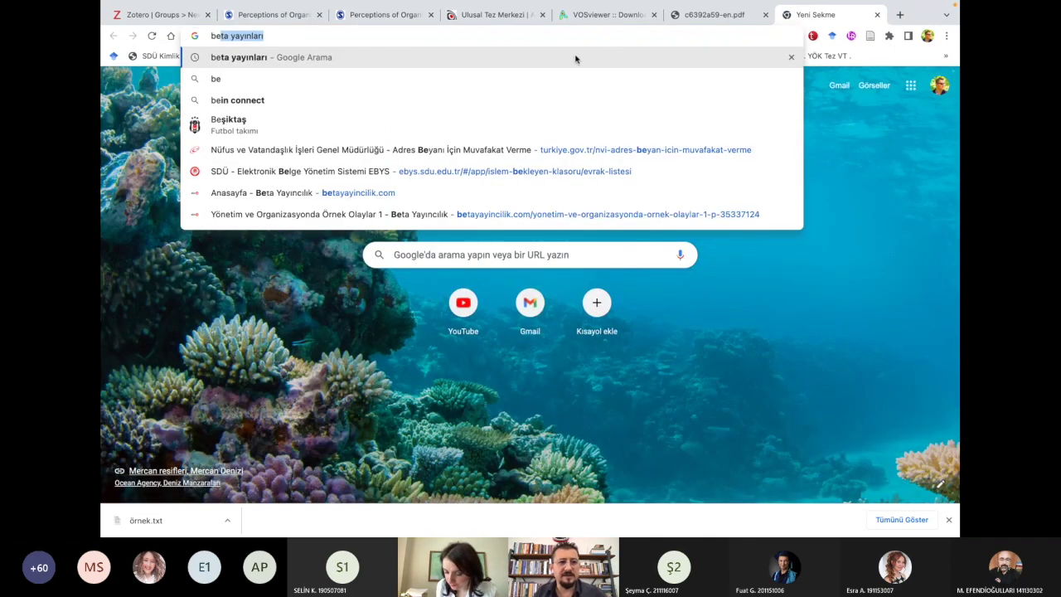
key("BackSpace")
key("BackSpace")
key("BackSpace")
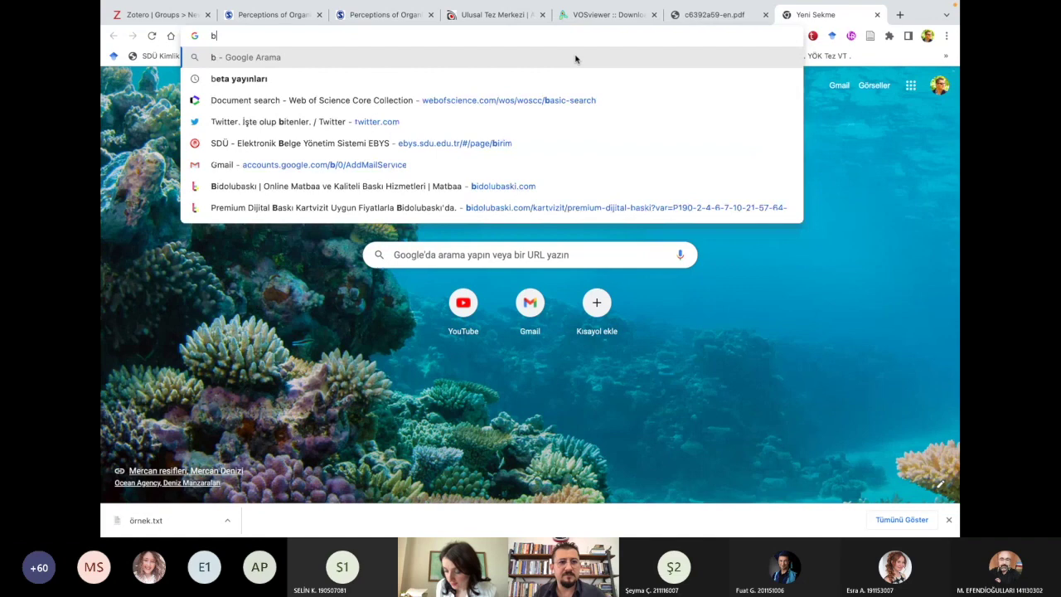
key("Escape")
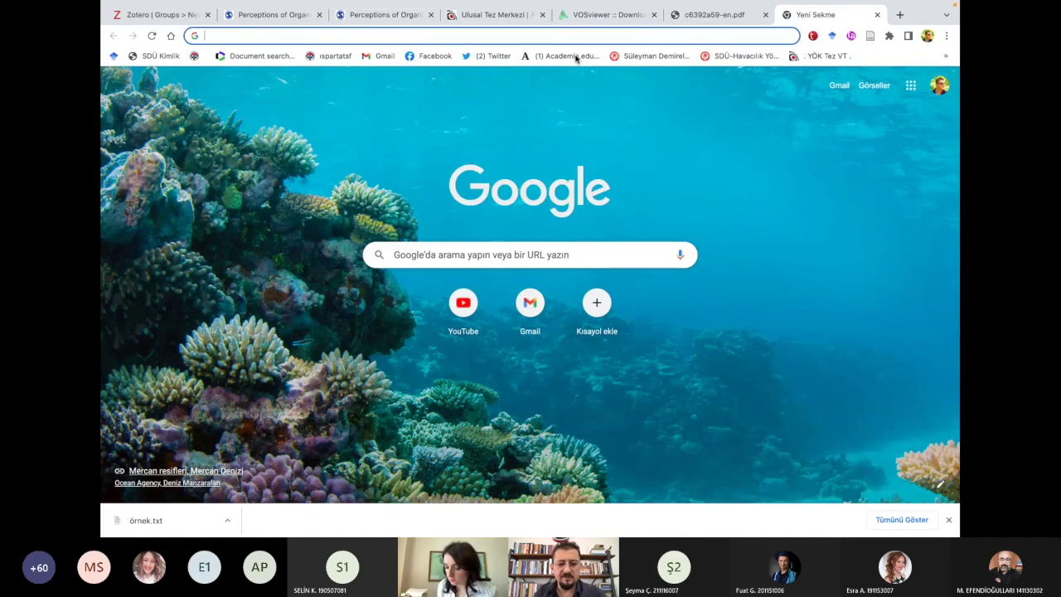
type("beta")
key("Return")
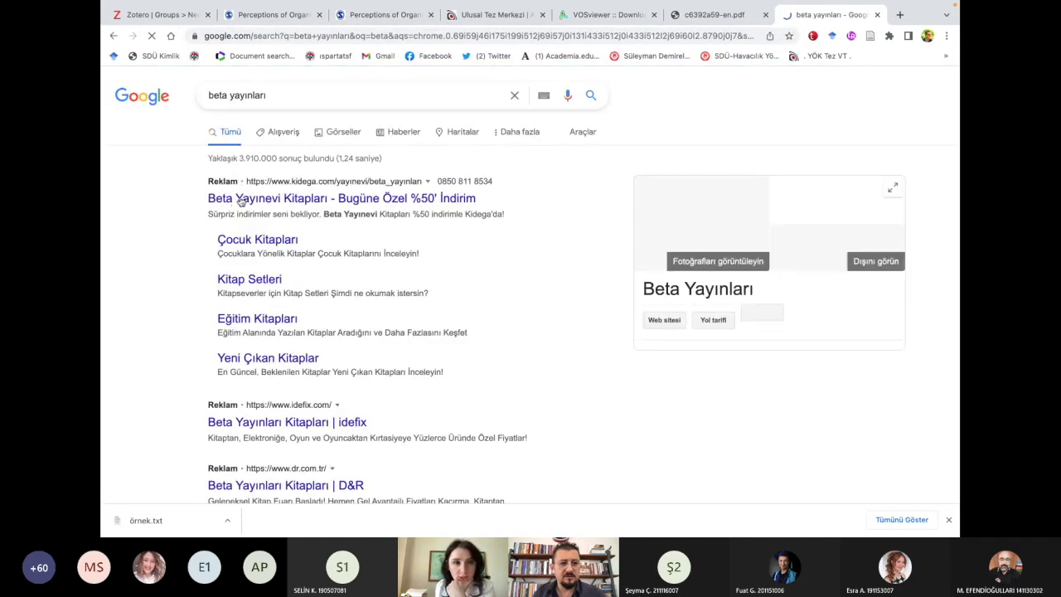
scroll(249, 395, "down", 3)
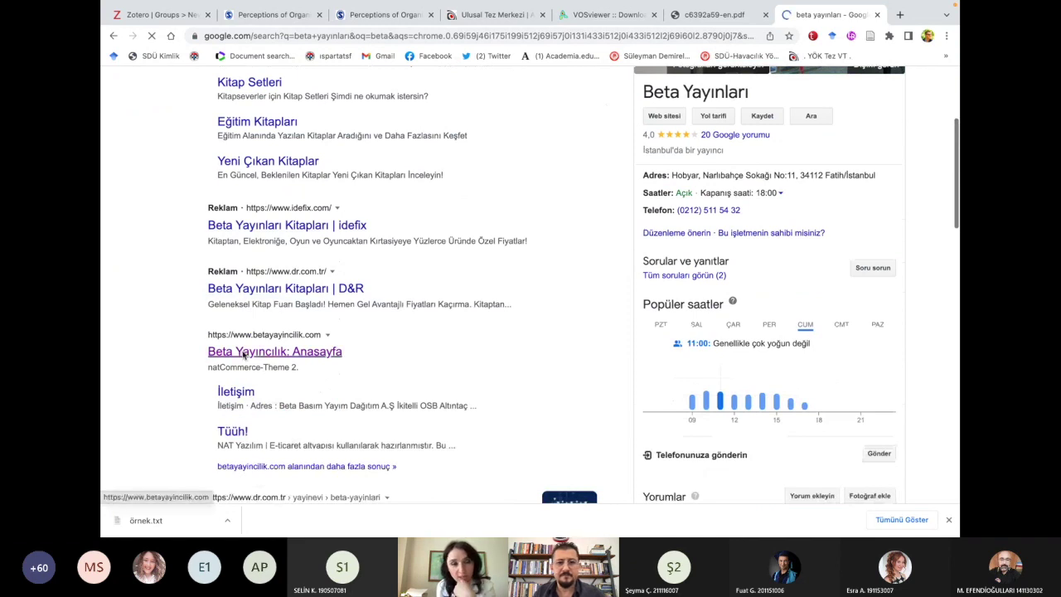
left_click(244, 353)
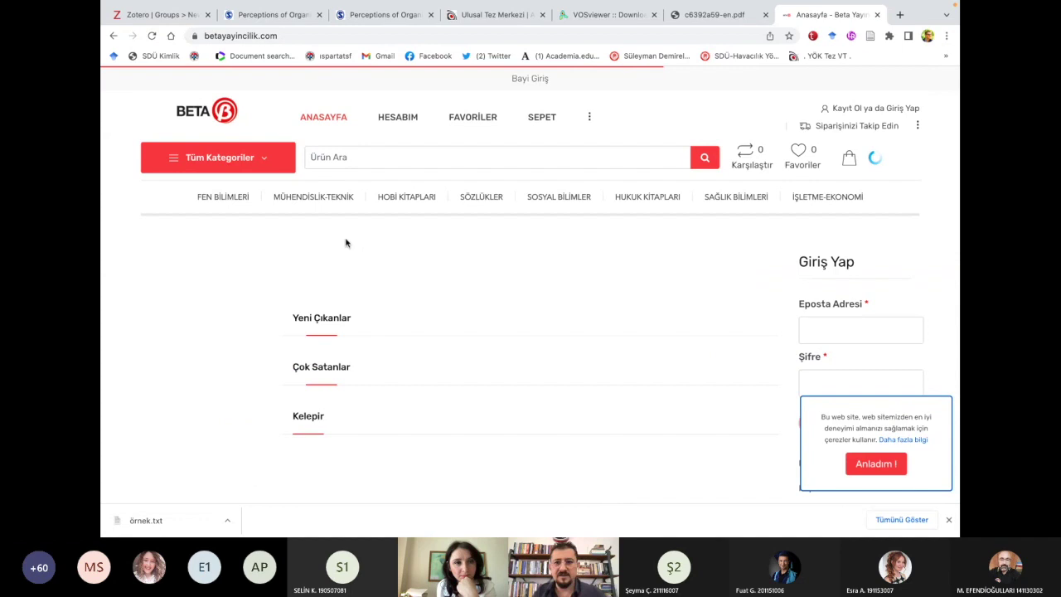
- Search the Beta Yayıncılık store for "örnek vakalar" and look over the results page
left_click(380, 158)
type("ör")
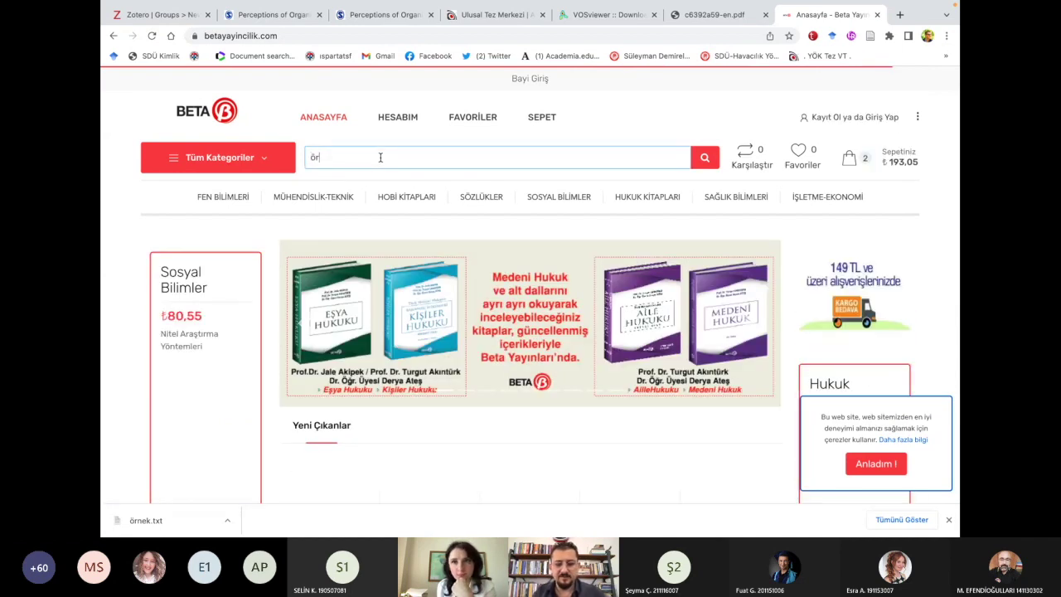
type("nek ")
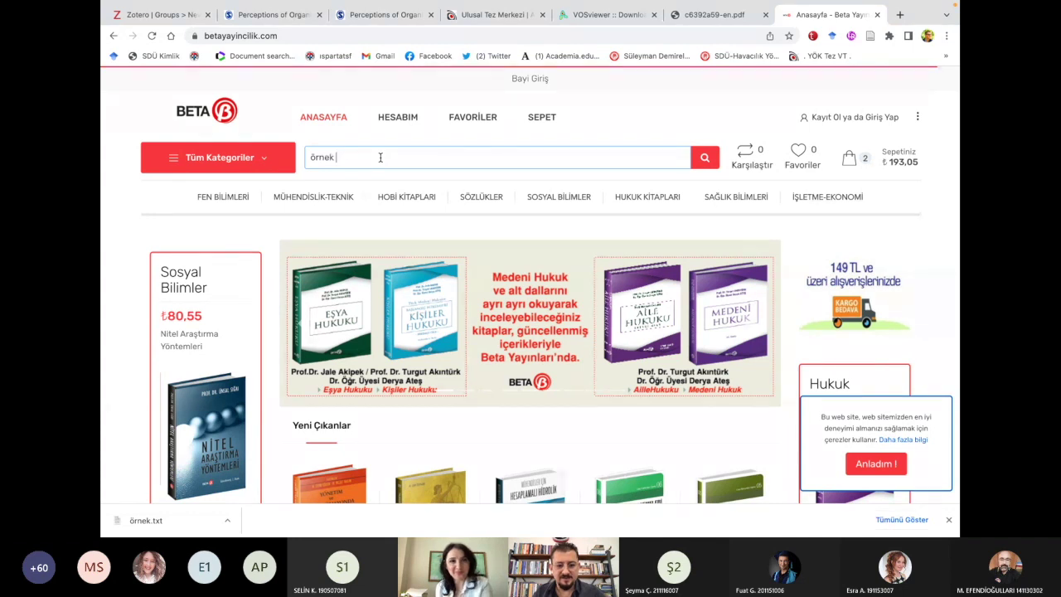
type("vakalar")
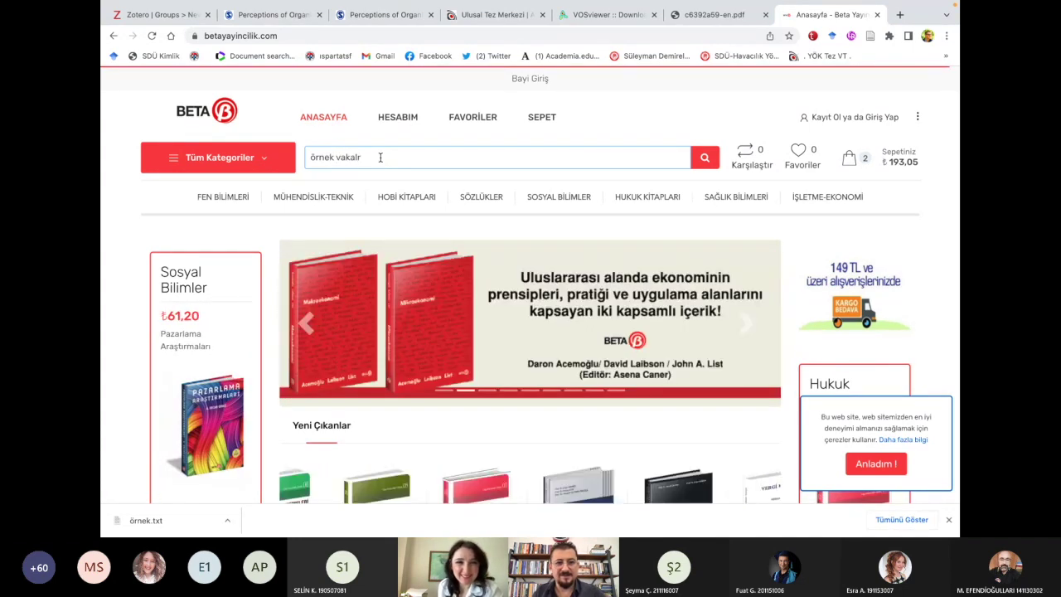
key("Return")
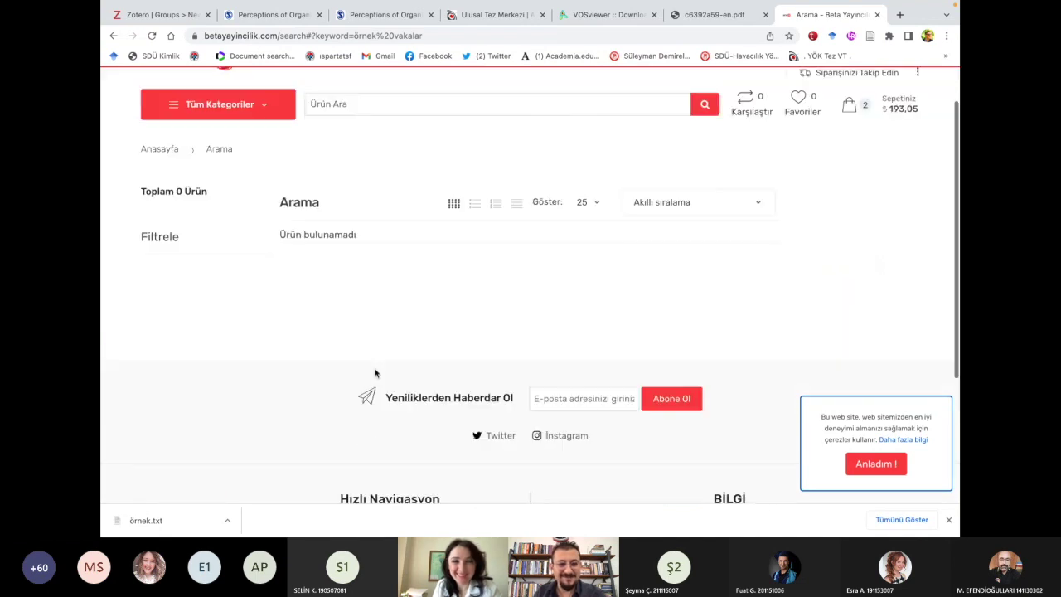
scroll(398, 332, "down", 1)
scroll(425, 296, "up", 2)
scroll(424, 296, "down", 5)
scroll(369, 232, "up", 5)
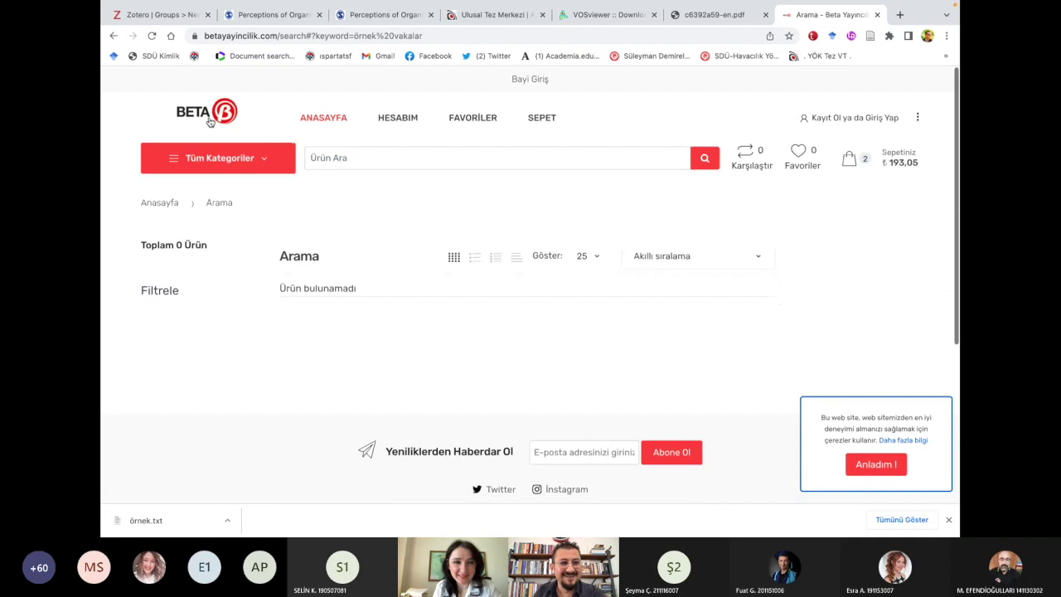
- Return to the Beta Yayıncılık home page and open the book Yönetim Muhasebesi from the new releases
left_click(113, 36)
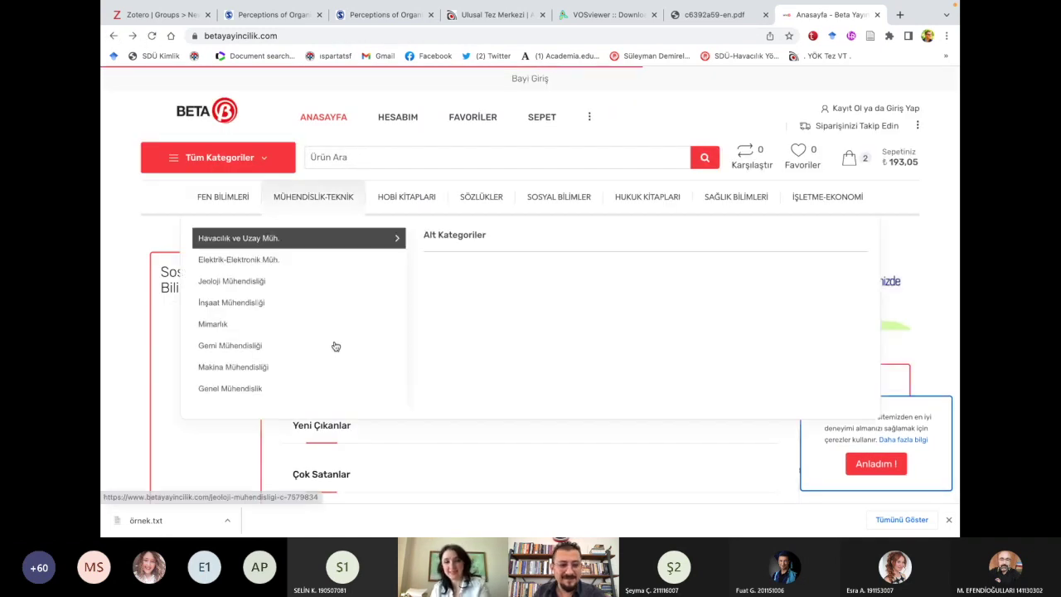
left_click(334, 158)
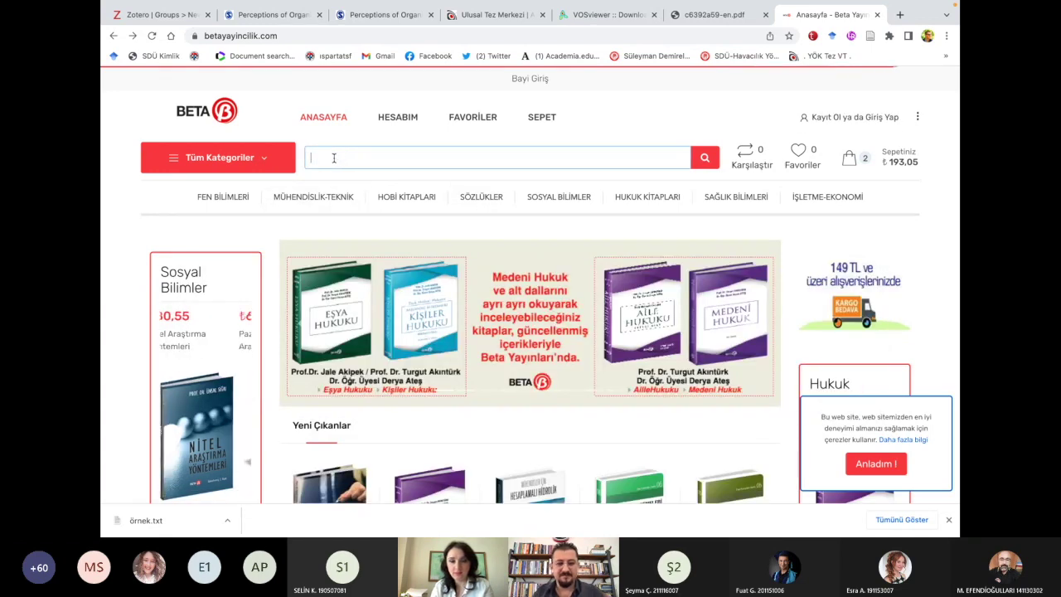
type("ö")
scroll(331, 310, "down", 3)
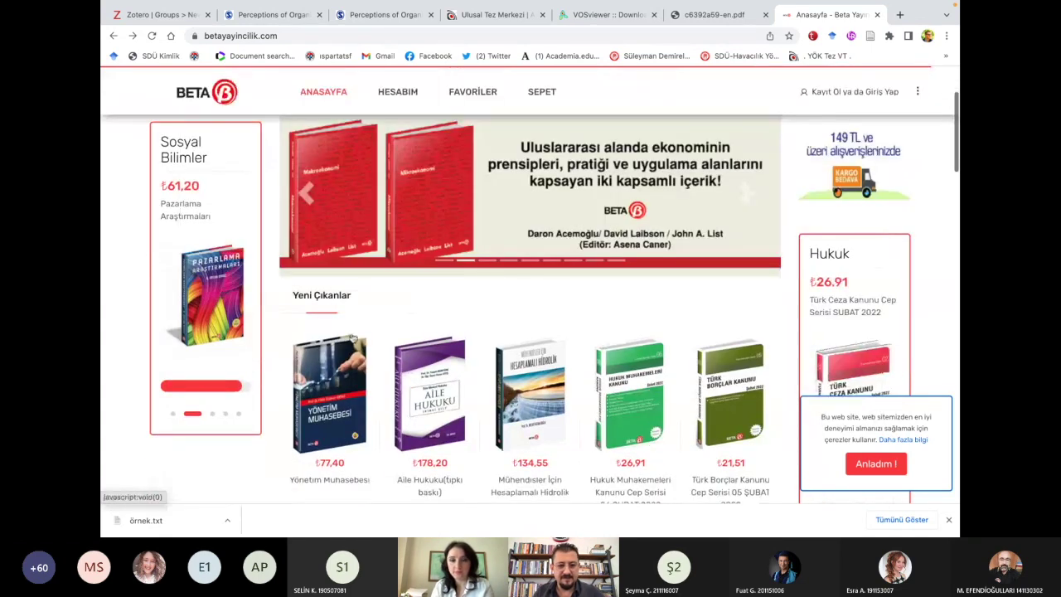
left_click(358, 352)
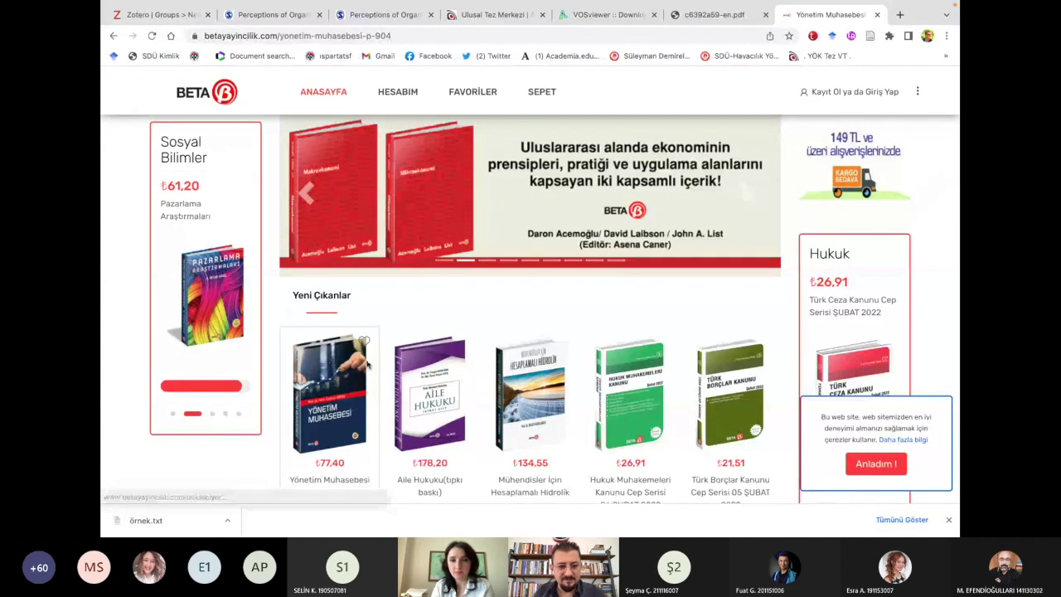
- Save the Yönetim Muhasebesi book page with the Zotero connector and switch to Zotero to see the saved item
scroll(367, 365, "down", 1)
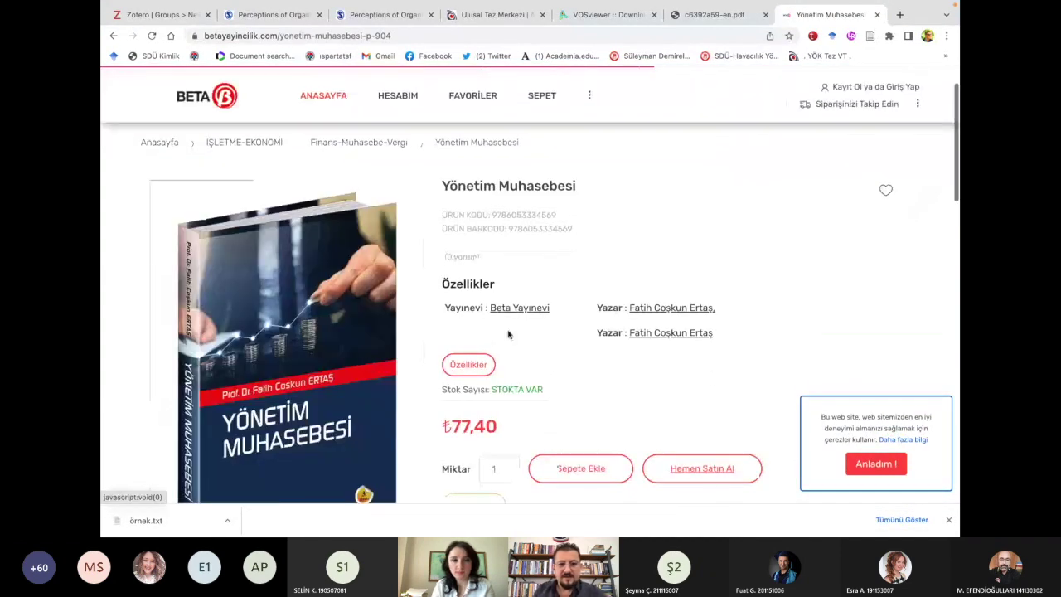
scroll(775, 184, "up", 2)
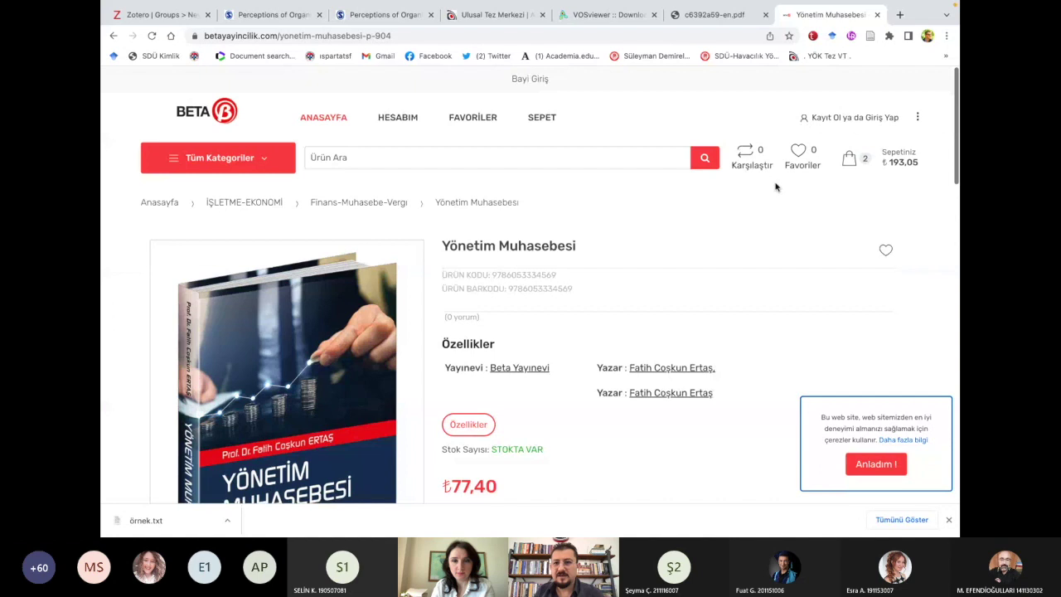
left_click(870, 36)
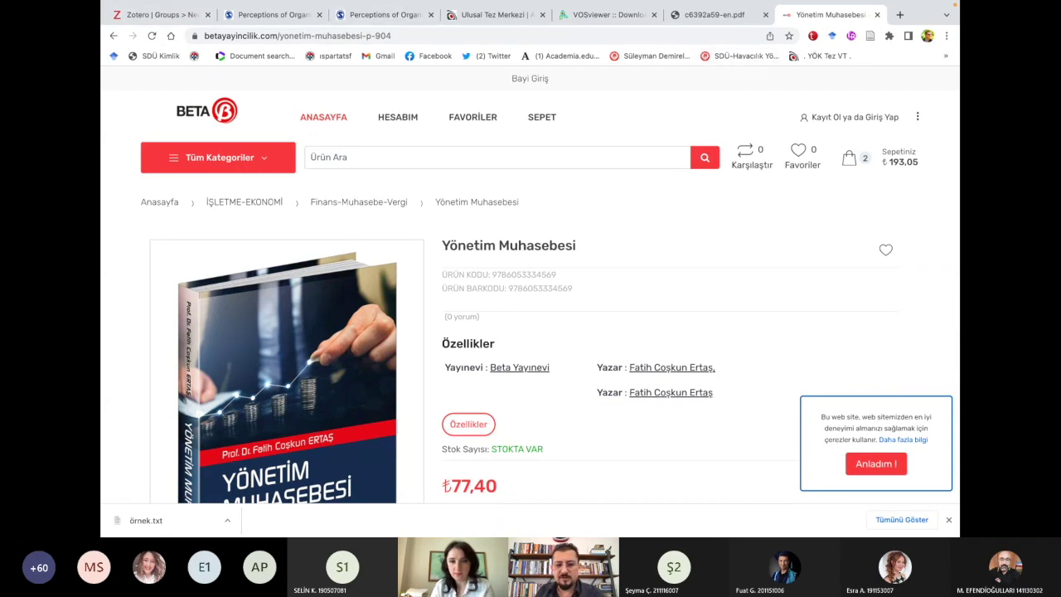
left_click(637, 513)
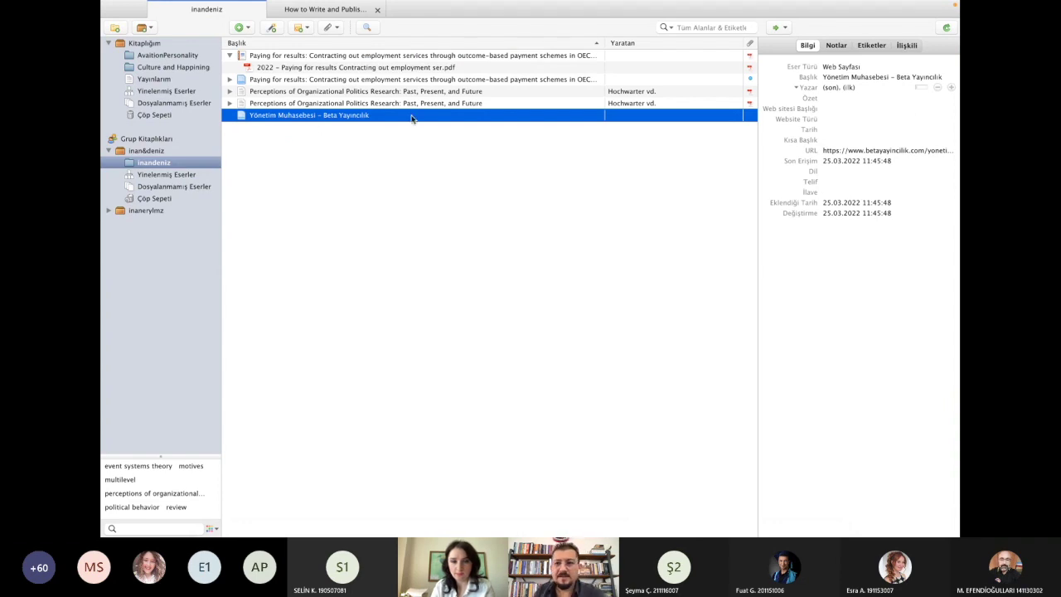
- Change the item type of the saved Yönetim Muhasebesi entry to Kitap
left_click(830, 77)
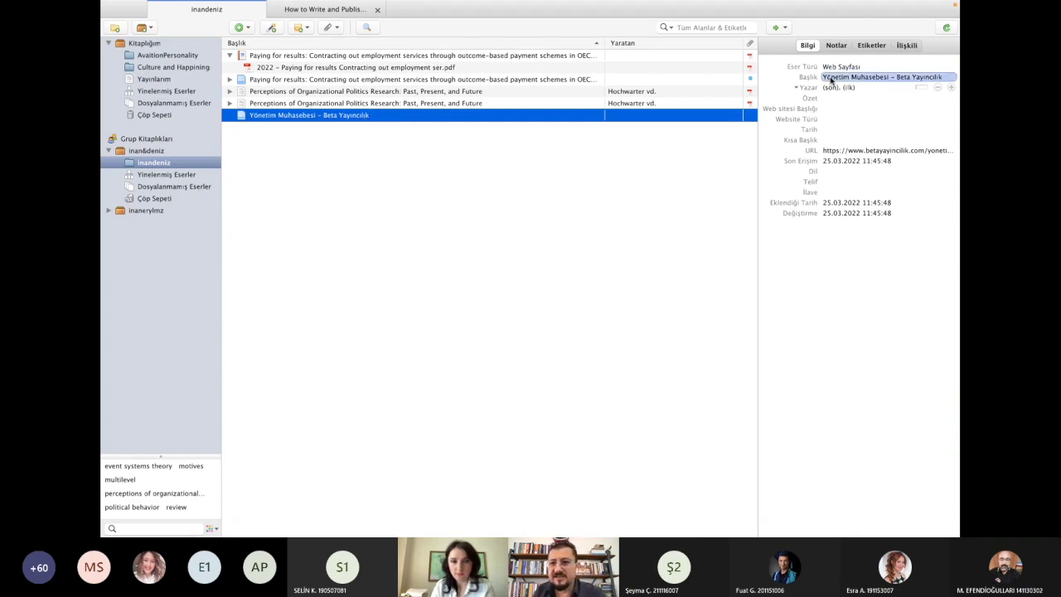
left_click(653, 115)
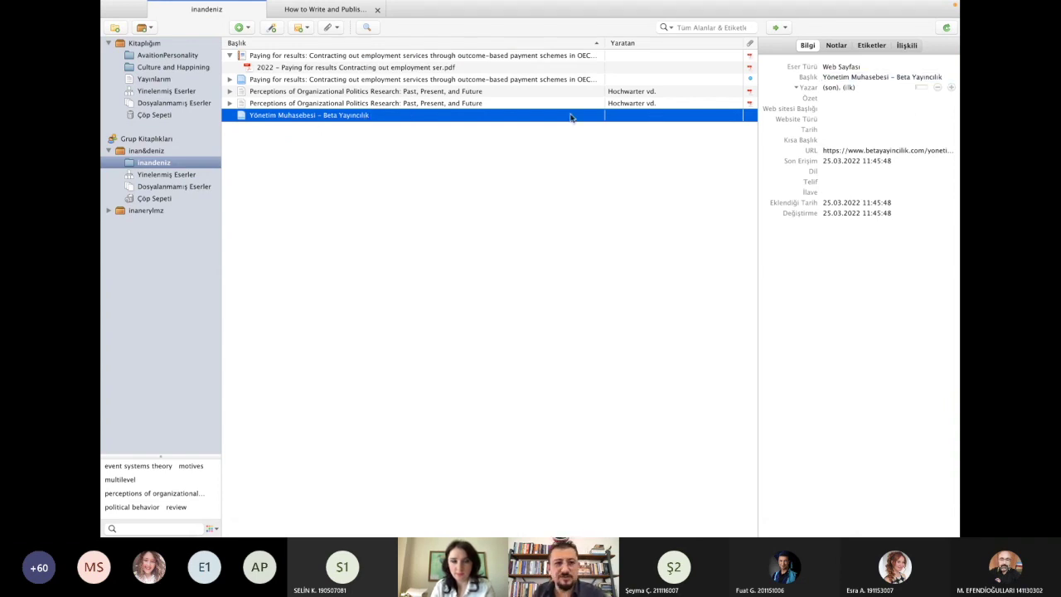
left_click(839, 70)
left_click(839, 70)
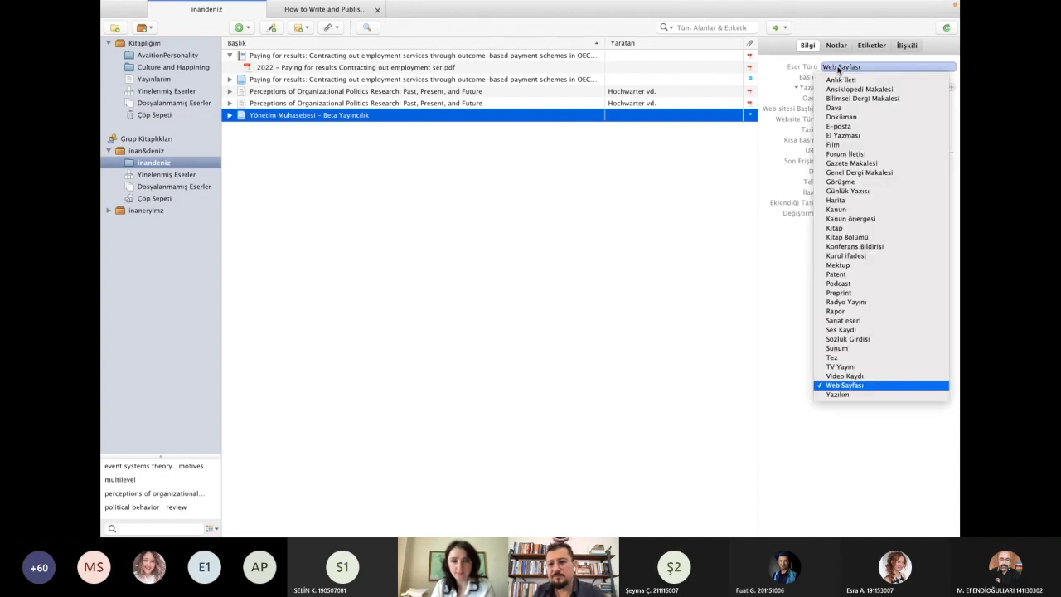
left_click(846, 232)
- Shorten the book entry's title to "Yönetim Muhasebesi" by removing the publisher name
left_click(856, 78)
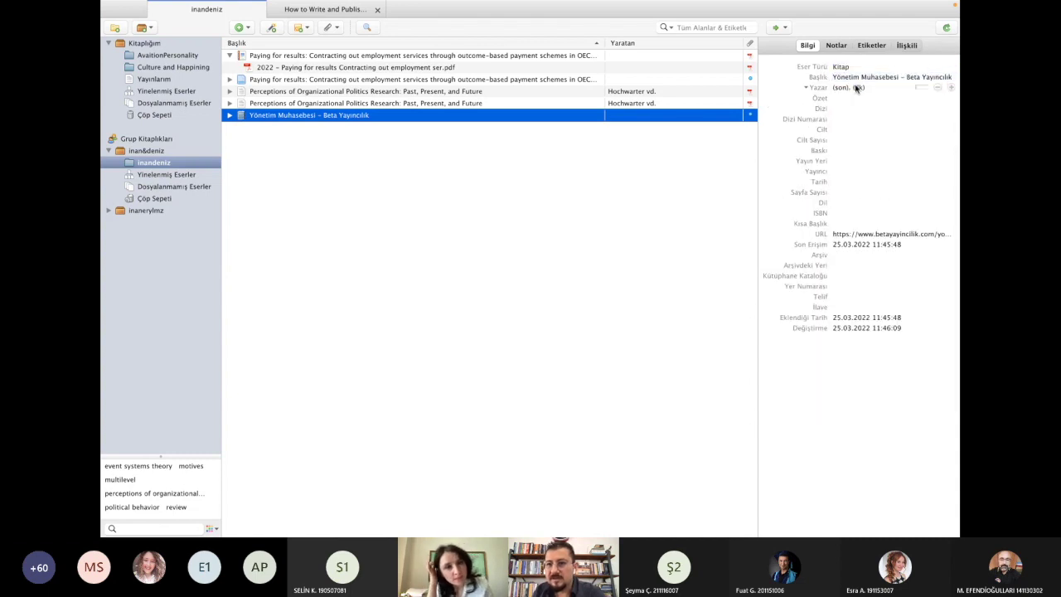
left_click(877, 76)
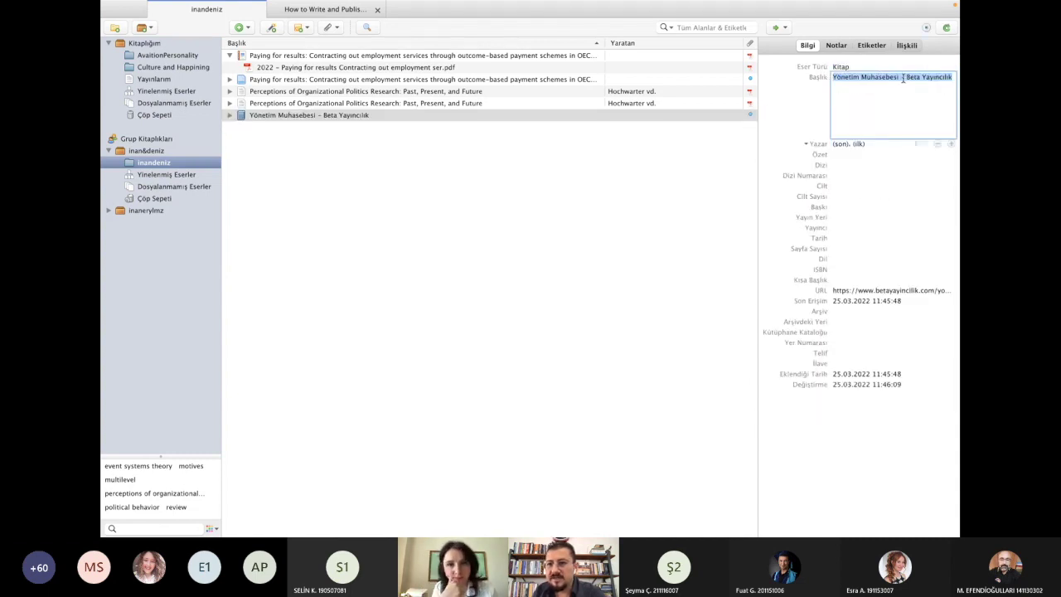
left_click(951, 76)
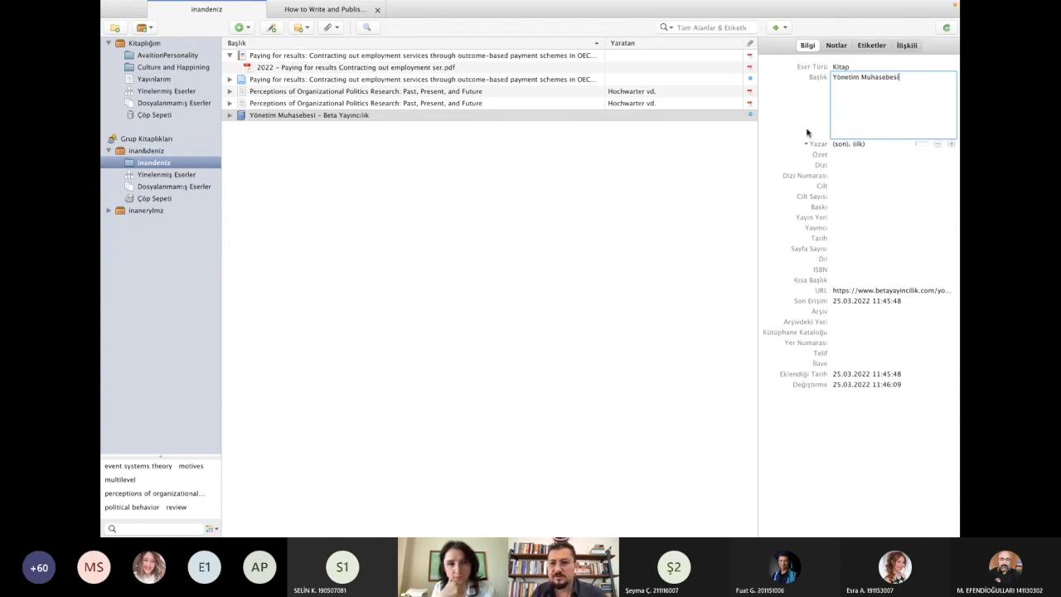
left_click(709, 221)
- Check the author on the book's web page and enter the author's surname and first initial in the entry
left_click(839, 88)
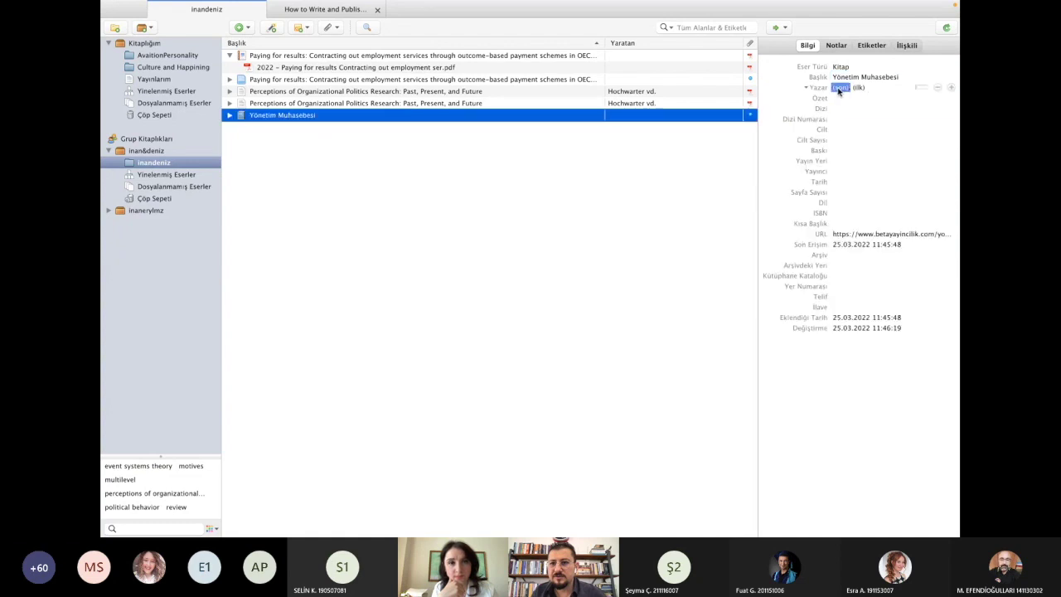
key("super+Tab")
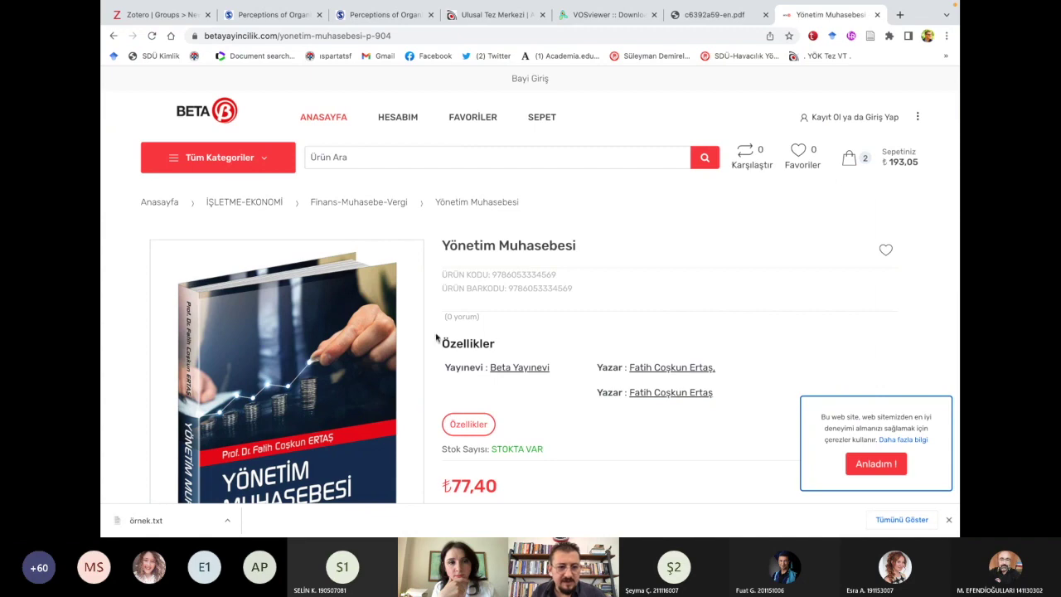
key("super+Tab")
type("Ertaş")
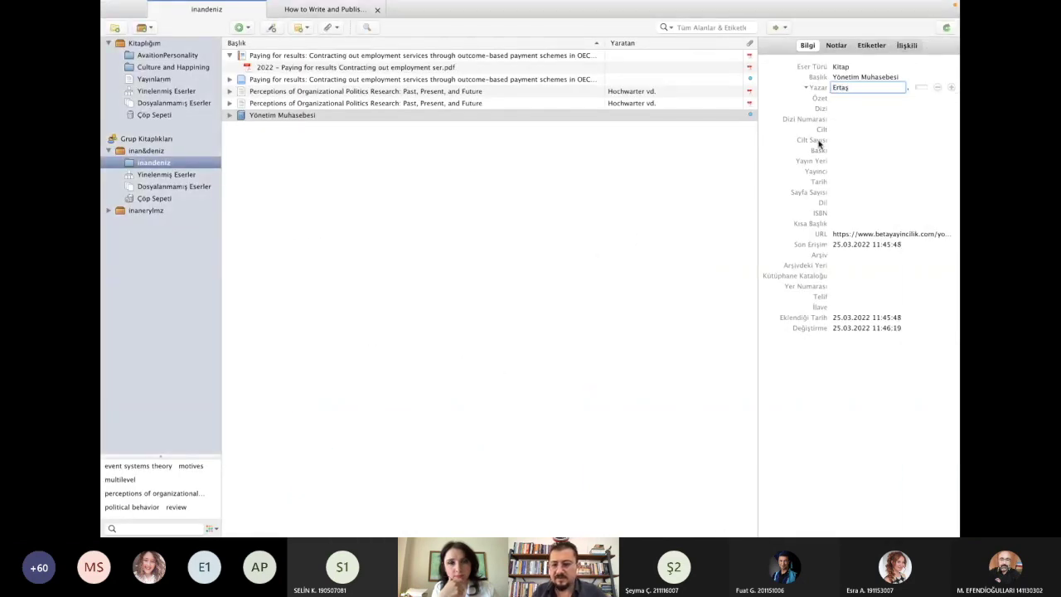
left_click(890, 116)
left_click(867, 87)
type("F")
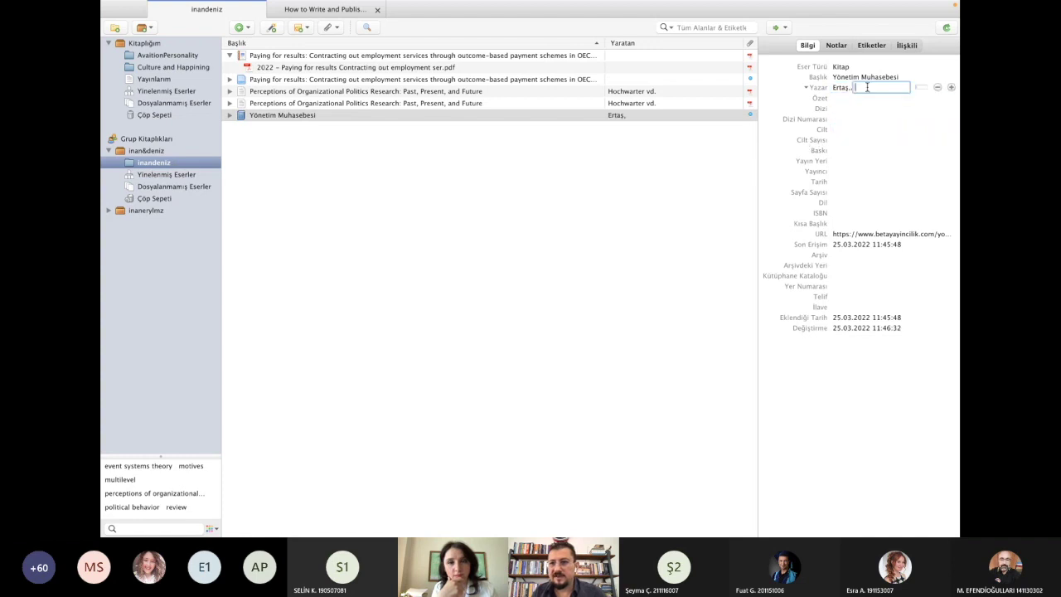
- Remove the extra comma after the surname in the book's author entry
key("BackSpace")
left_click(842, 87)
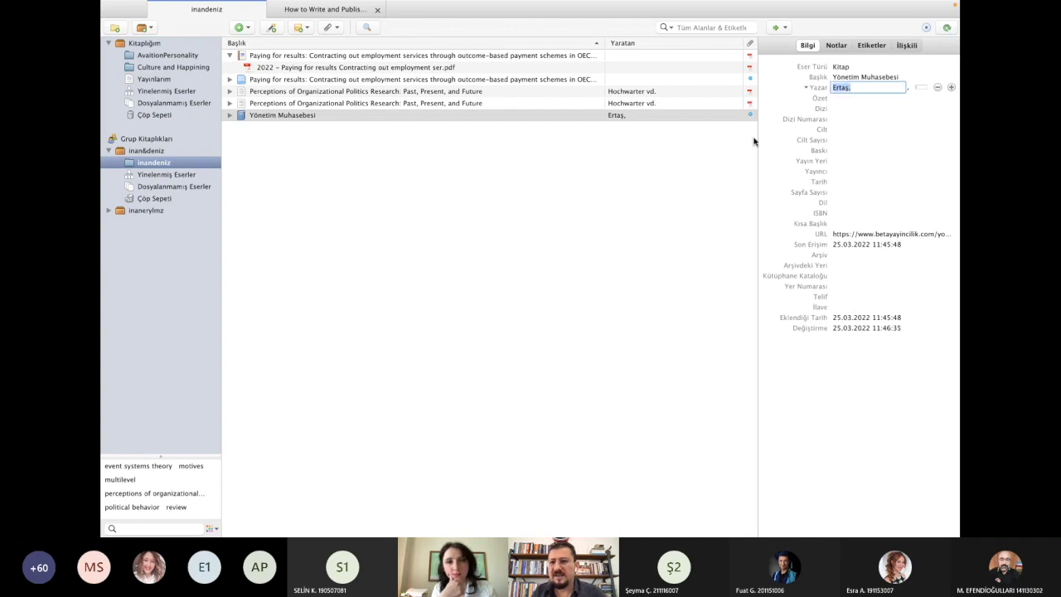
left_click(688, 203)
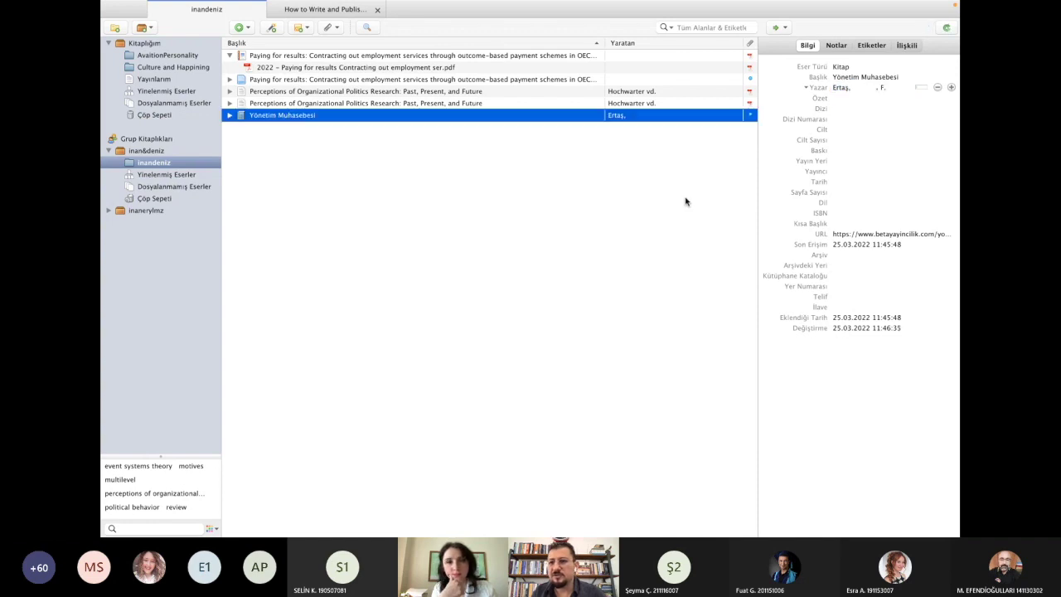
left_click(866, 86)
left_click(866, 86)
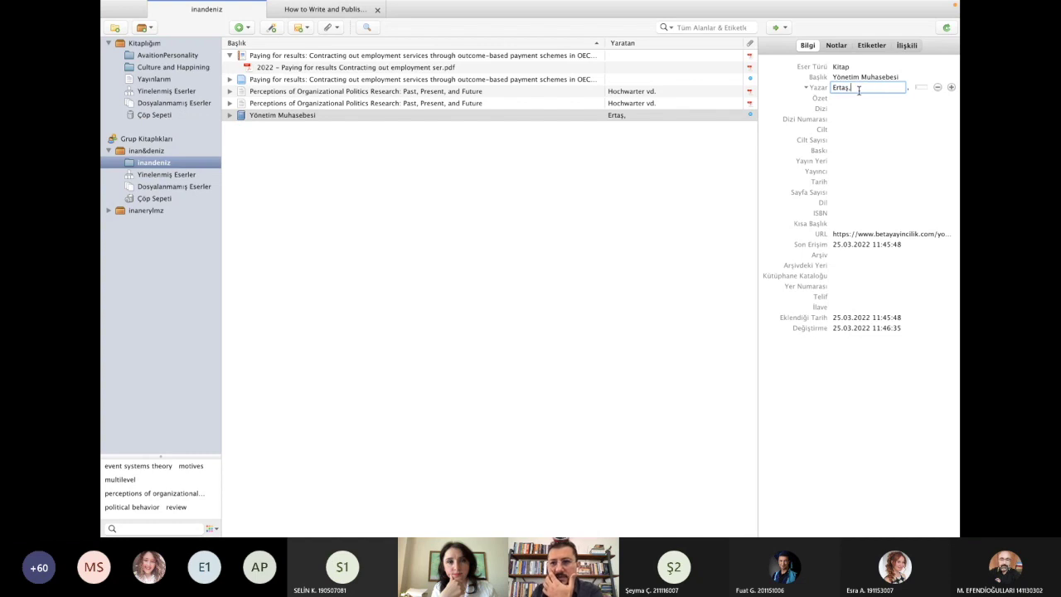
left_click(696, 218)
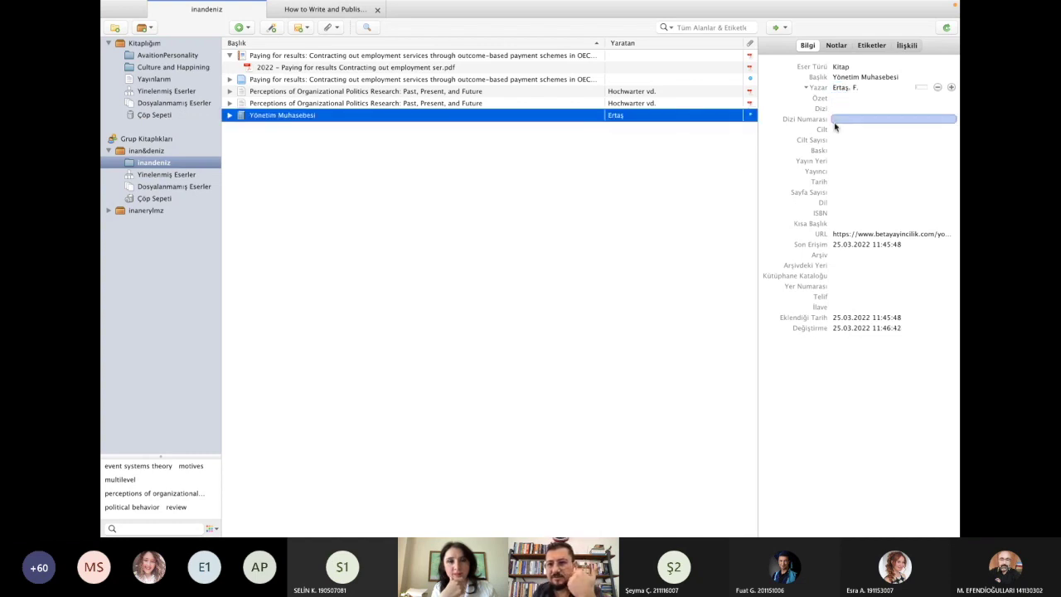
- Enter Beta as the book's publisher and Ankara as its place of publication
left_click(834, 171)
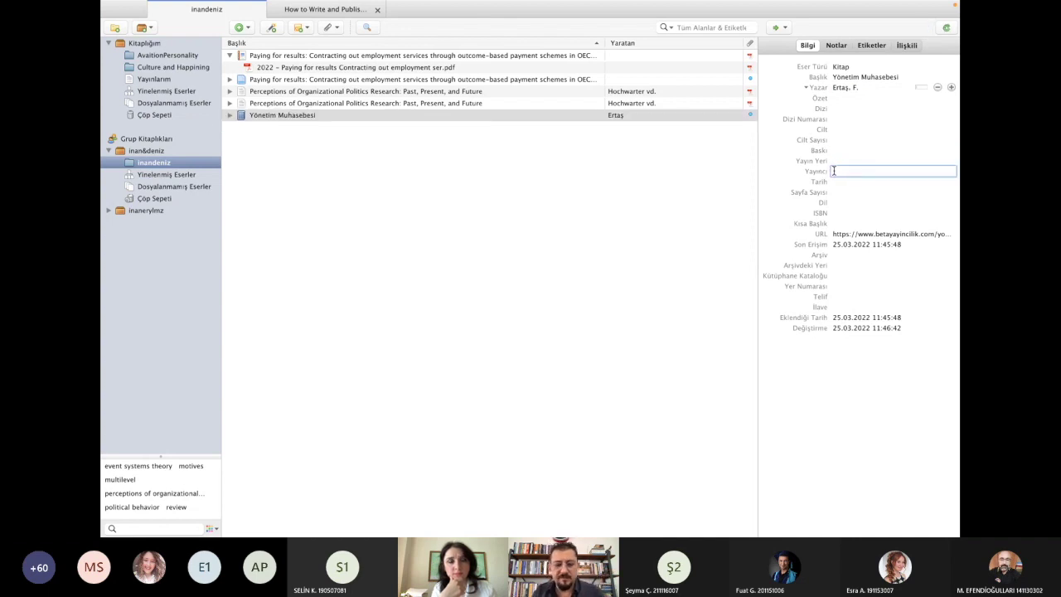
type("Beta")
left_click(835, 160)
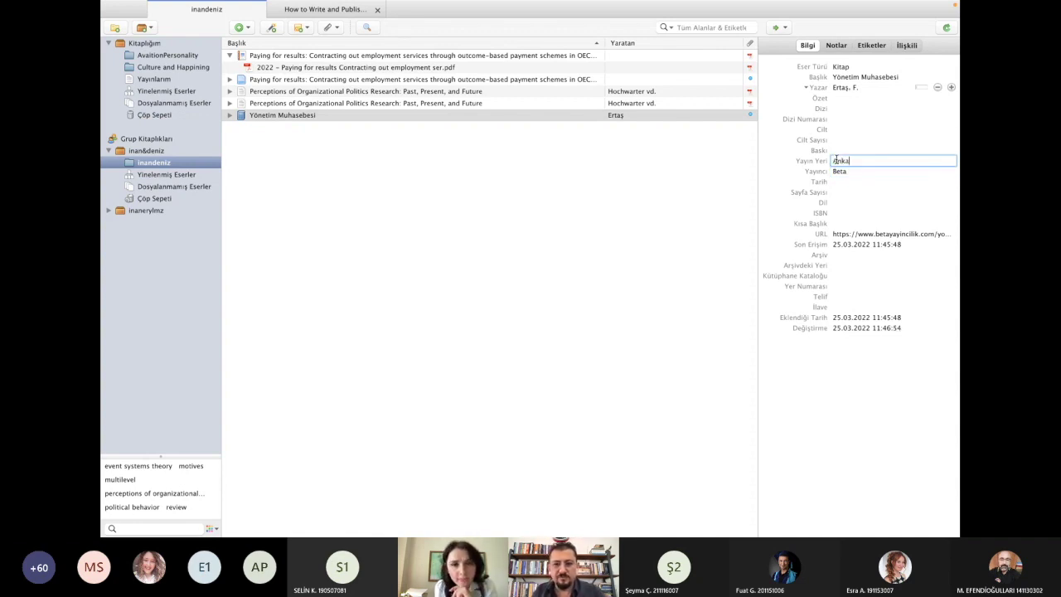
type("Ankara")
- Trim the book's access date to 2022-03-25 without the time, and set its publication date to 2022
left_click(853, 236)
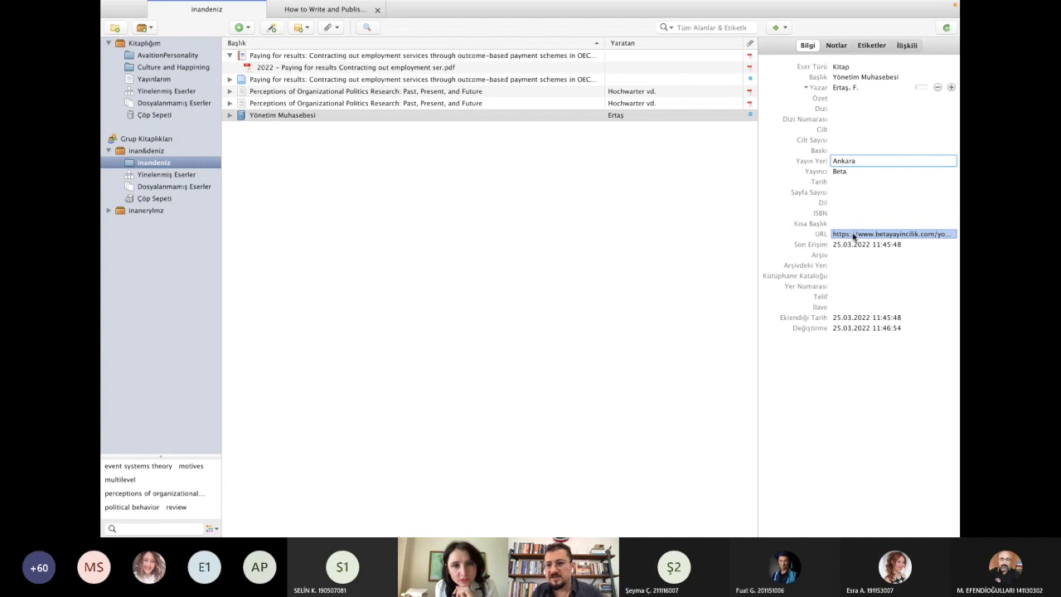
left_click(853, 245)
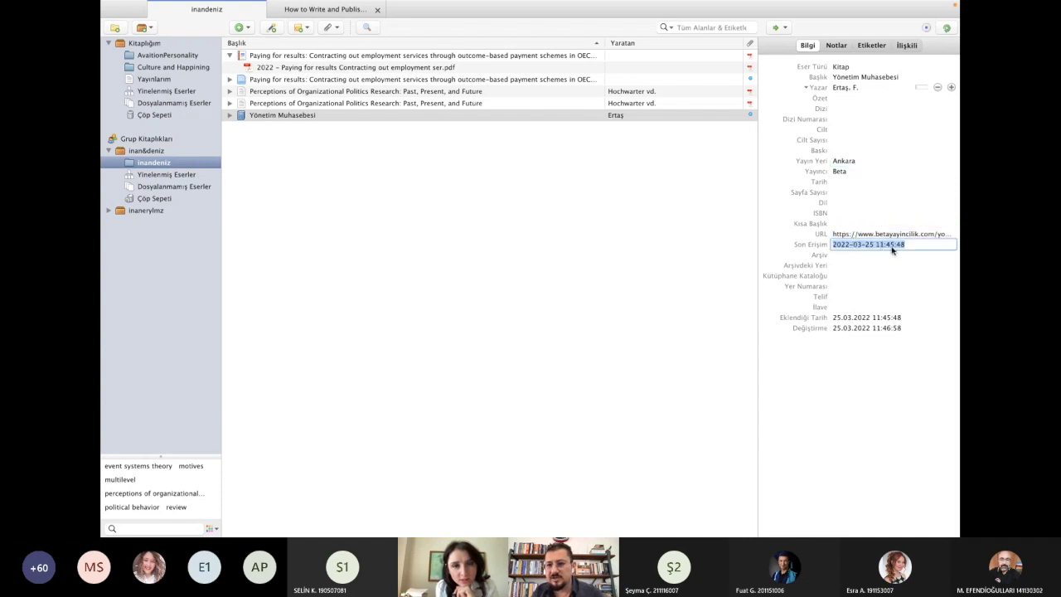
left_click_drag(907, 244, 876, 245)
key("BackSpace")
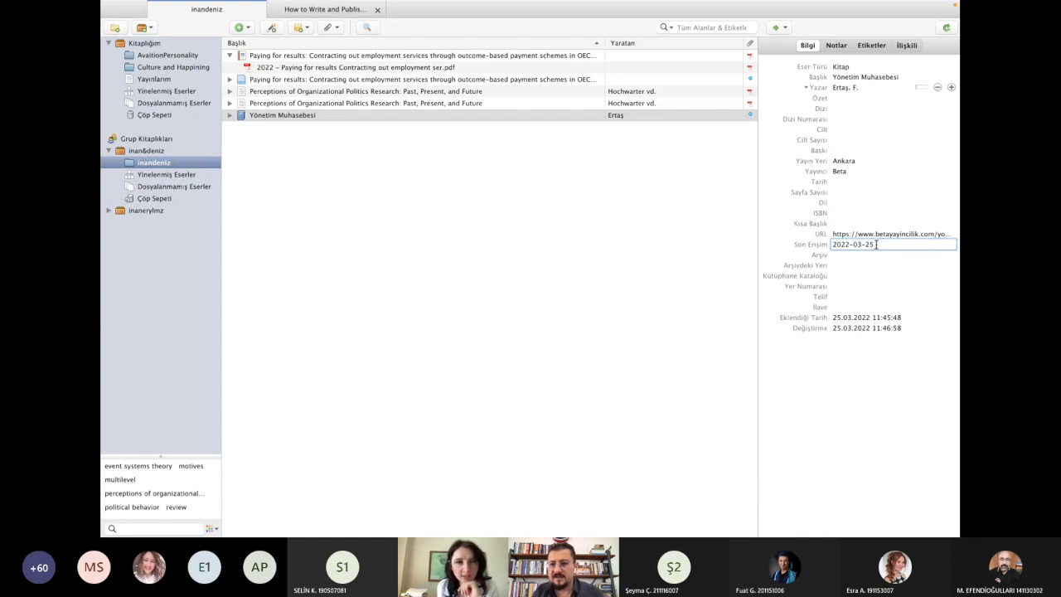
left_click(834, 231)
left_click(833, 182)
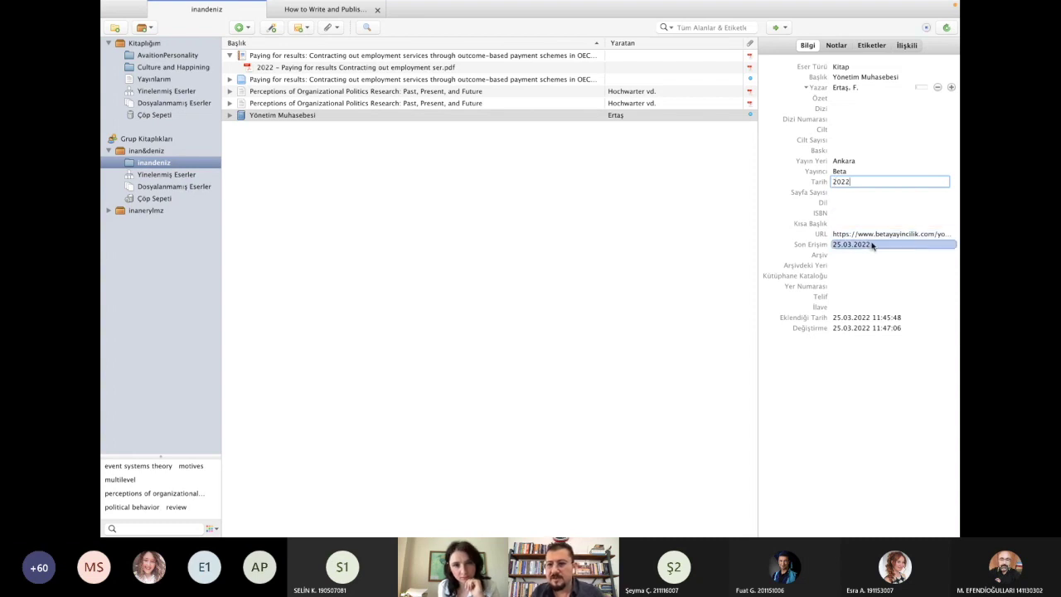
left_click(858, 243)
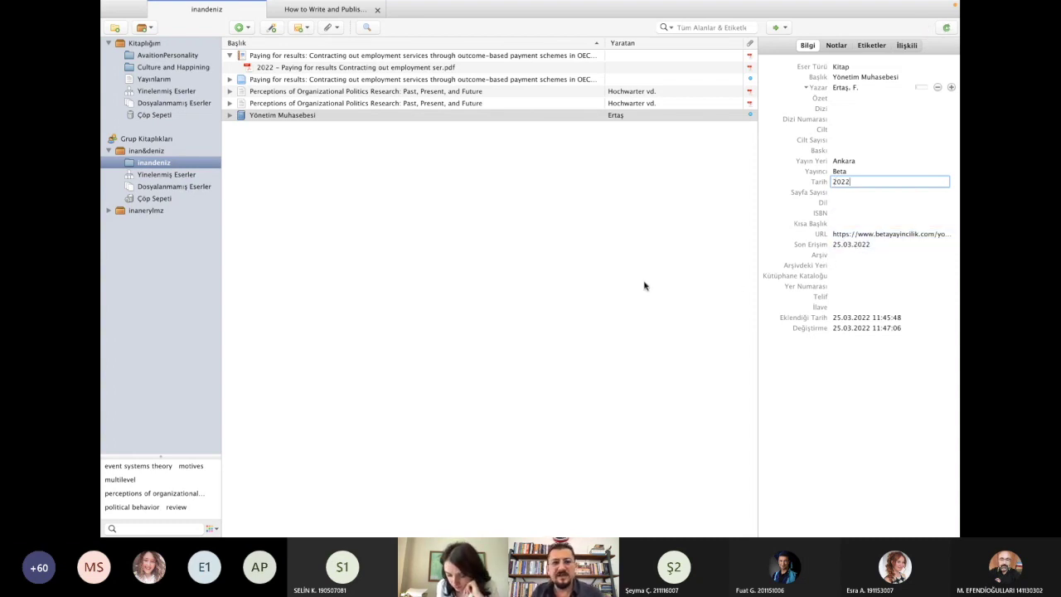
- Copy the book page's web address from the browser and paste it into the entry's URL field
key("ctrl+Left")
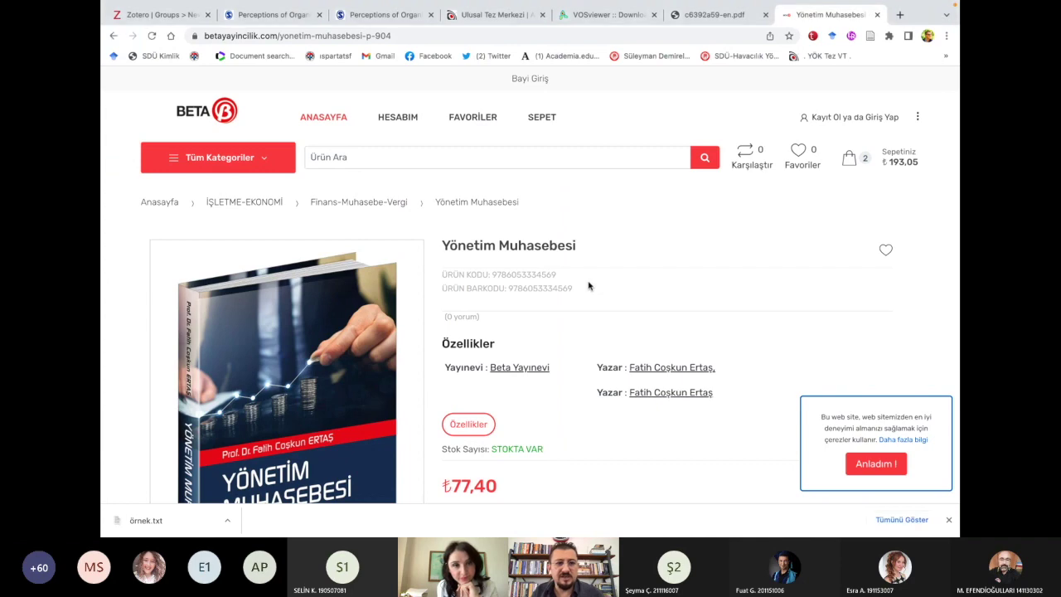
left_click(368, 35)
key("ctrl+c")
key("ctrl+Right")
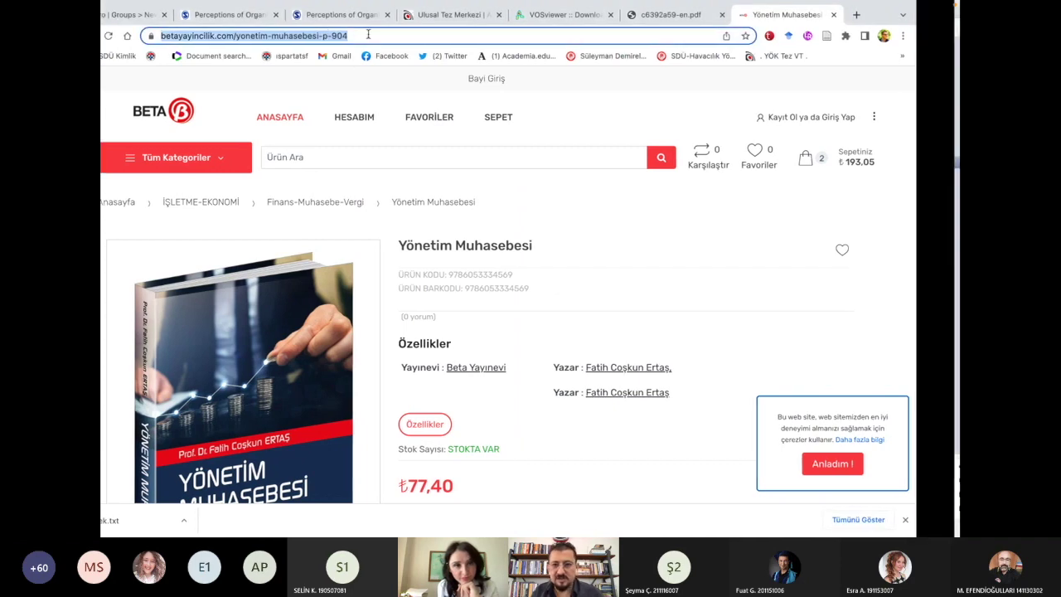
left_click(860, 234)
key("ctrl+v")
left_click(860, 235)
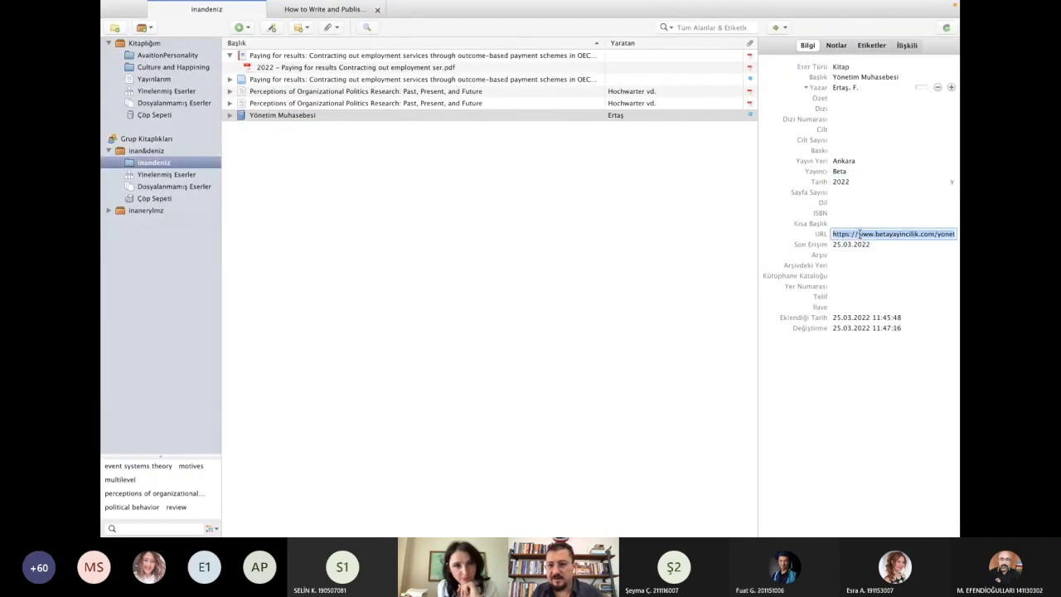
left_click_drag(833, 237, 805, 306)
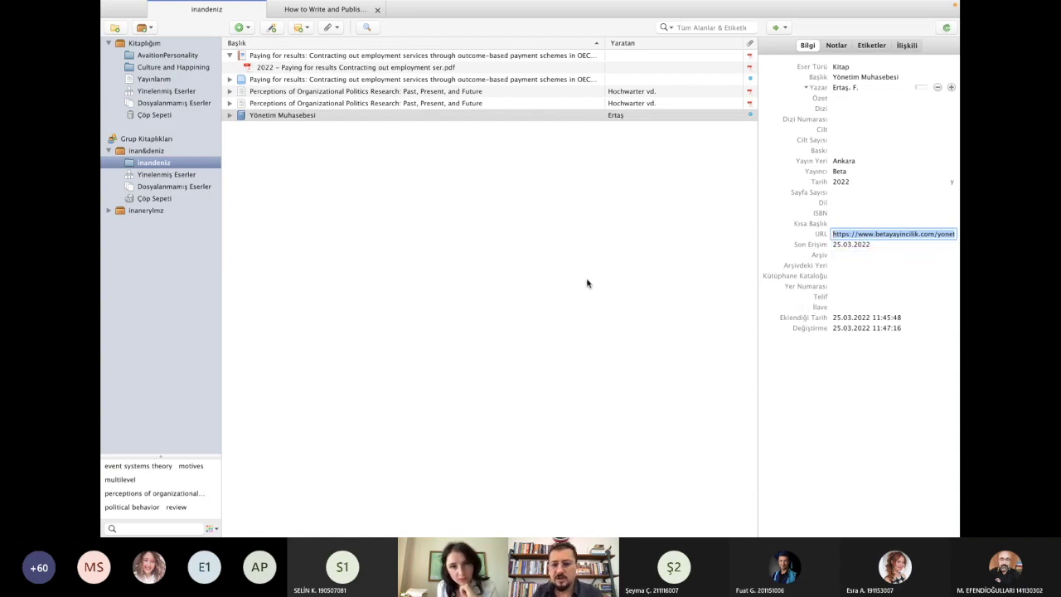
left_click(545, 289)
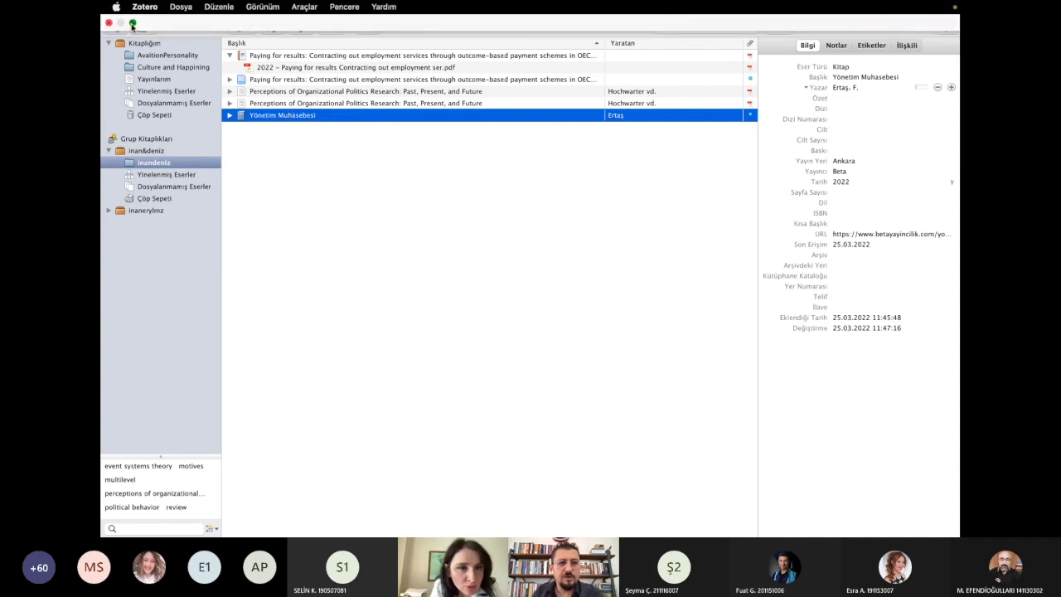
- Take Zotero out of full screen and add the desktop PDF on publishing a research paper to the group collection
left_click(131, 28)
left_click_drag(283, 25, 278, 155)
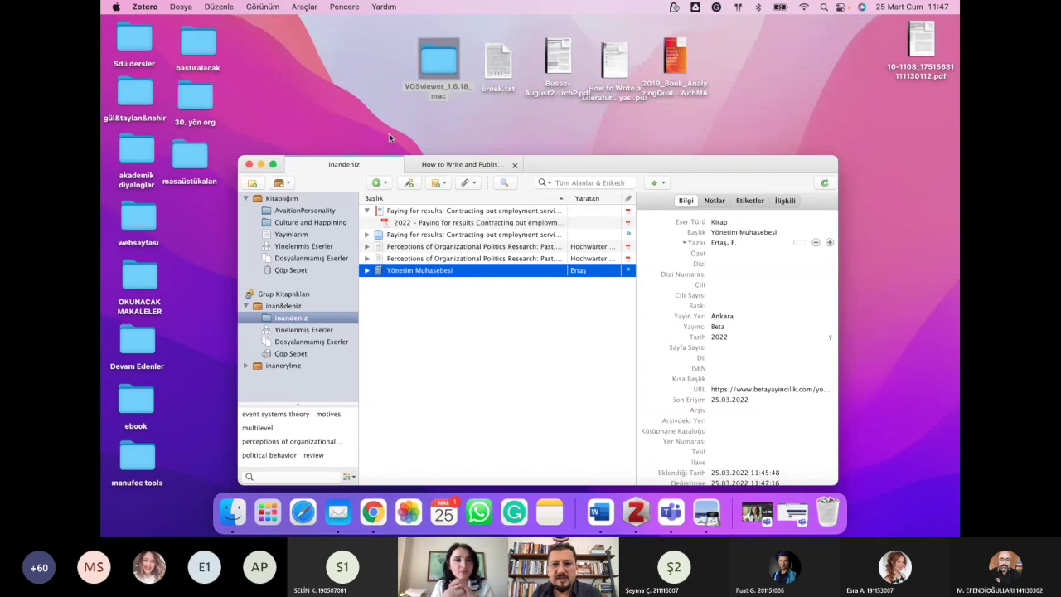
left_click_drag(560, 51, 478, 326)
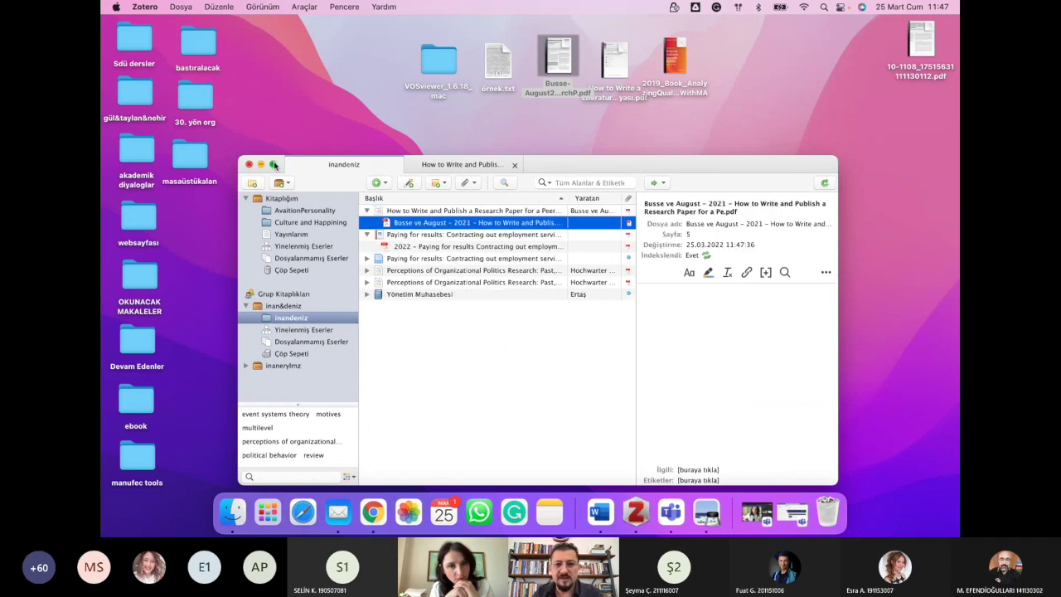
- Add the "How to Write a Literature" review PDF from the desktop to the group collection and return Zotero to full screen
mouse_move(274, 165)
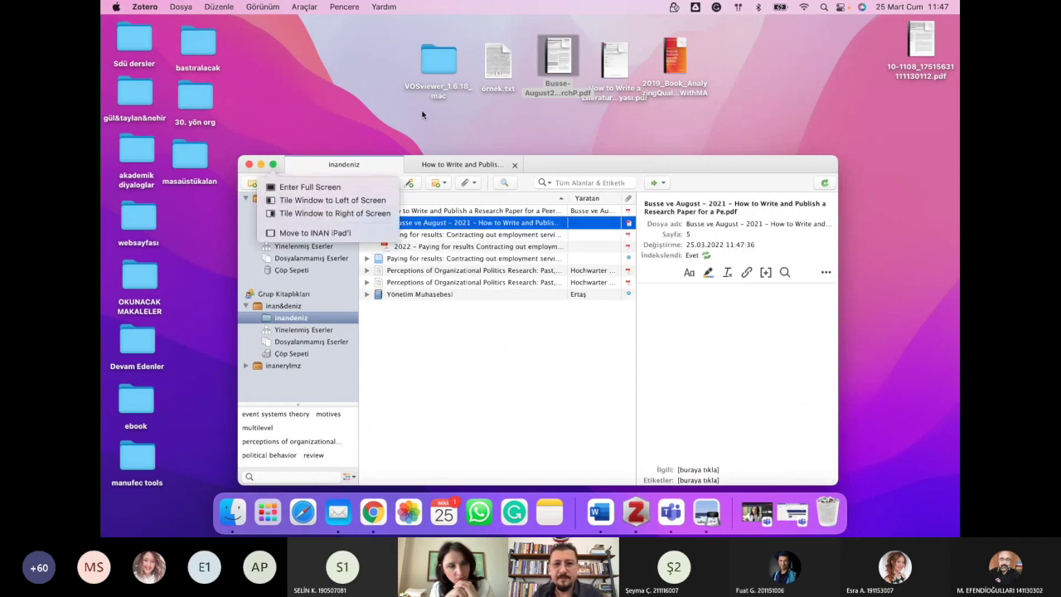
left_click_drag(489, 444, 448, 357)
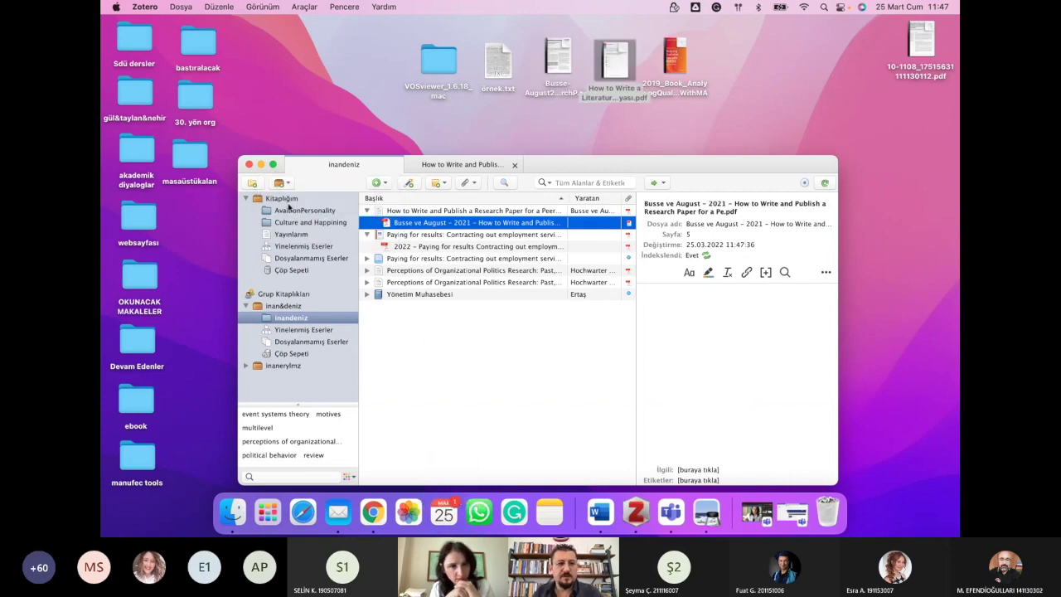
left_click(272, 165)
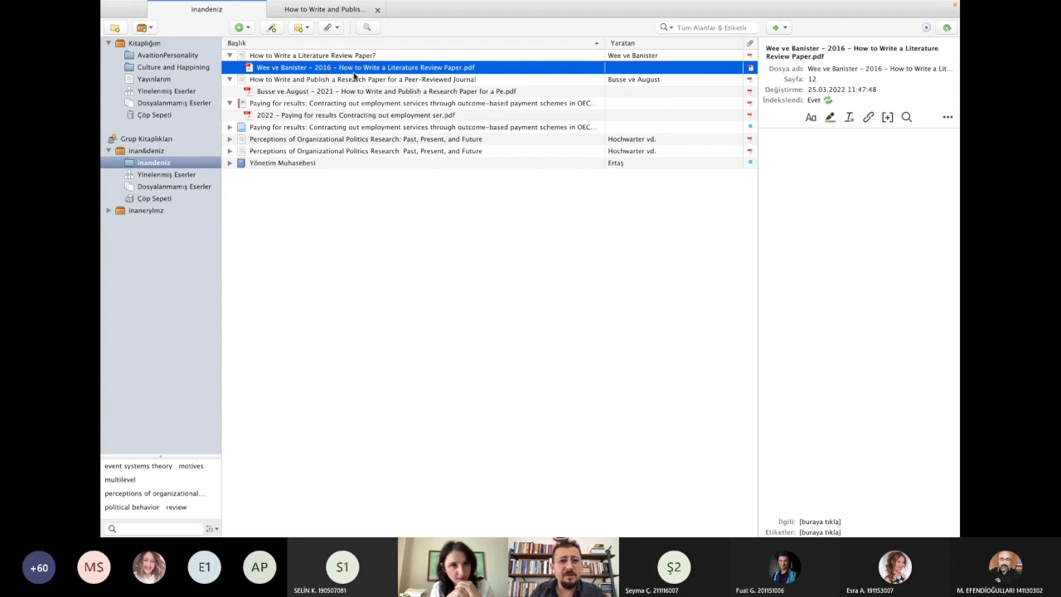
- Shorten the publication date of the "How to Write a Literature Review Paper?" article entry to 2016
left_click(624, 58)
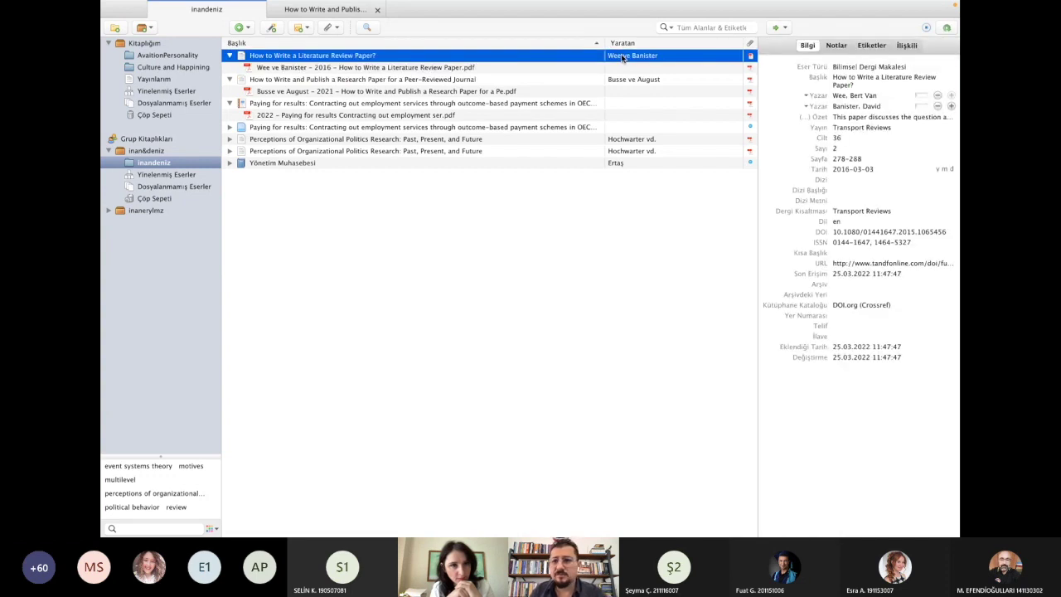
left_click(867, 169)
left_click(881, 169)
key("BackSpace")
key("BackSpace")
key("BackSpace")
key("BackSpace")
key("BackSpace")
key("BackSpace")
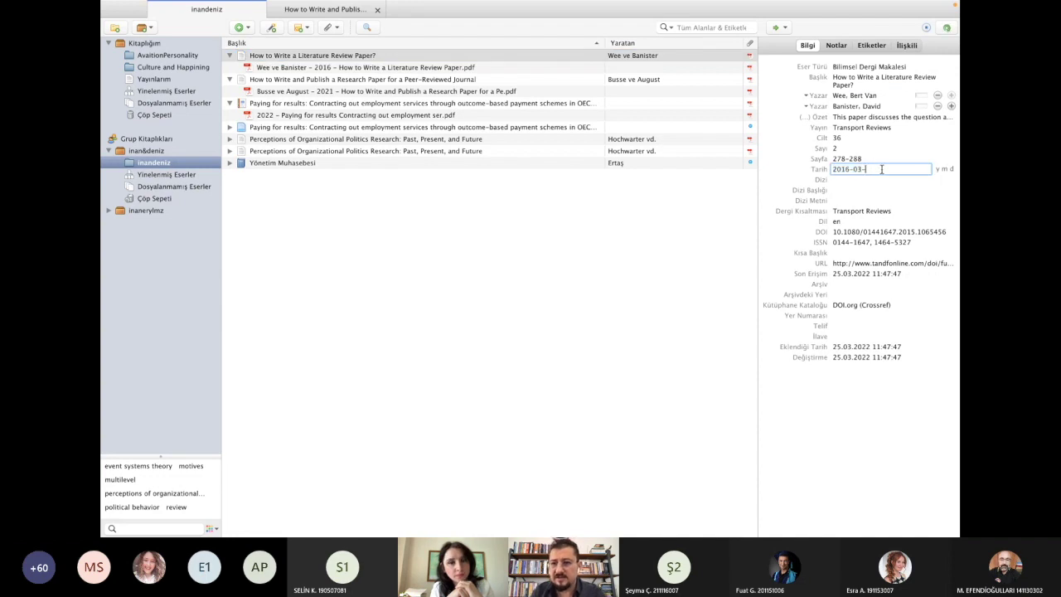
left_click(407, 360)
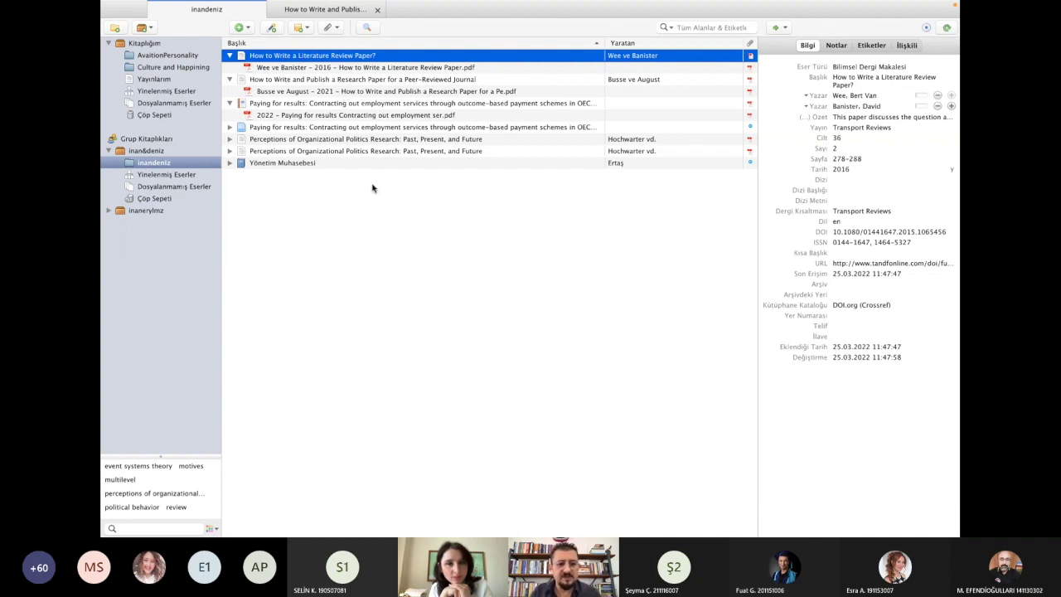
- Switch to Microsoft Word and create a blank document
mouse_move(599, 520)
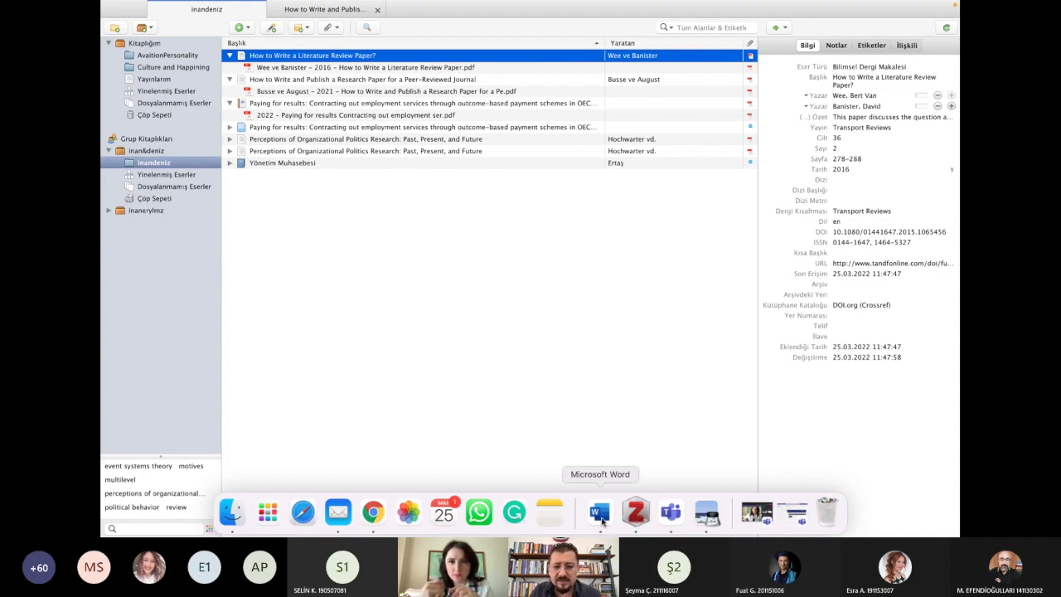
left_click(600, 513)
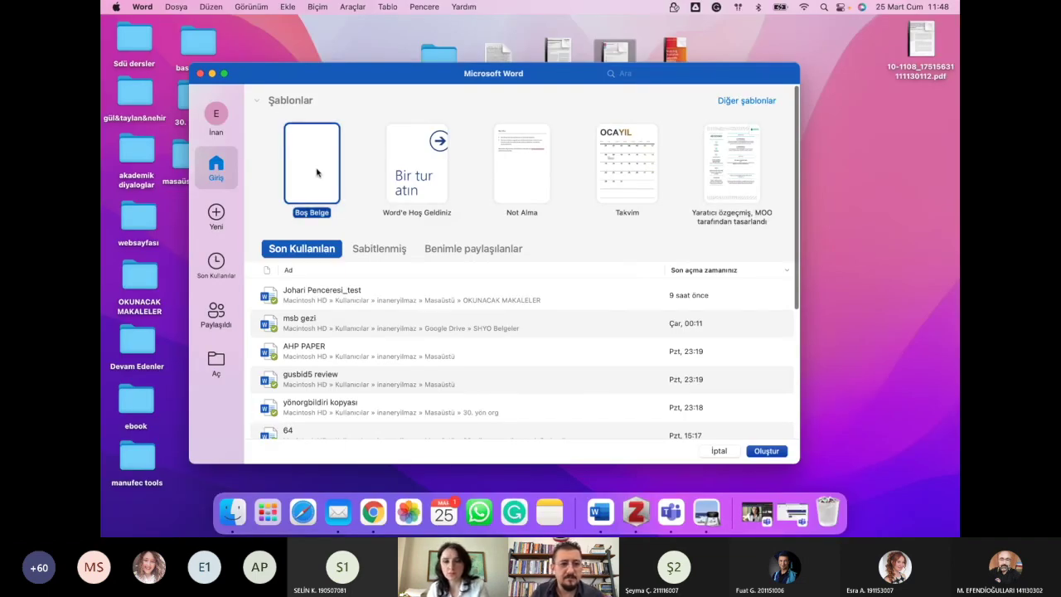
double_click(317, 173)
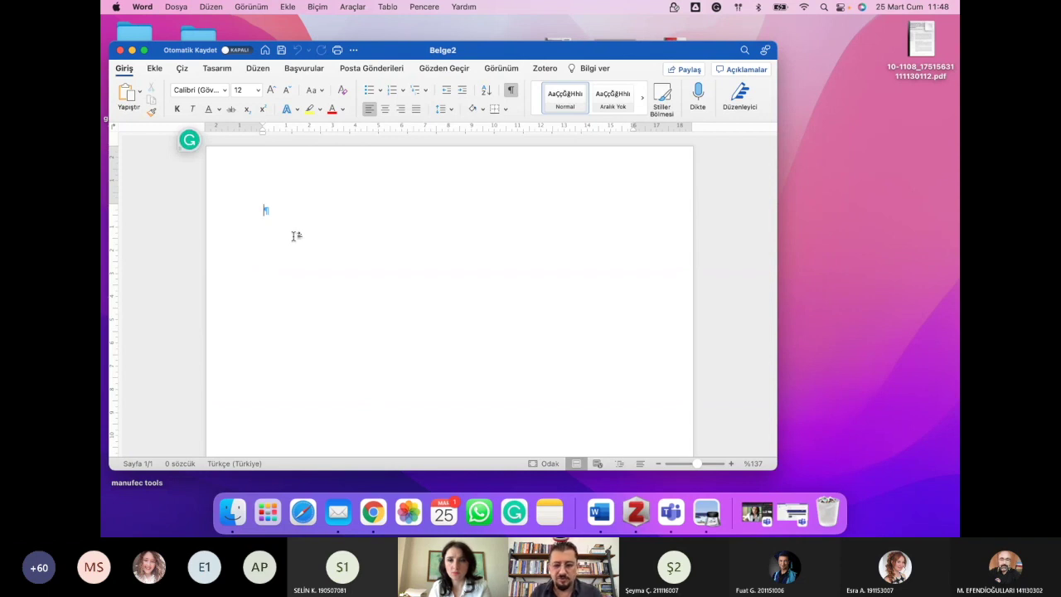
- Write the sample text "Küreselleşen dünyanın globelleşen iş süreçlerinde " in the document
type("Küres")
type("elleşen dü")
type("naynın")
key("BackSpace")
key("BackSpace")
key("BackSpace")
key("BackSpace")
key("BackSpace")
type("yanın ")
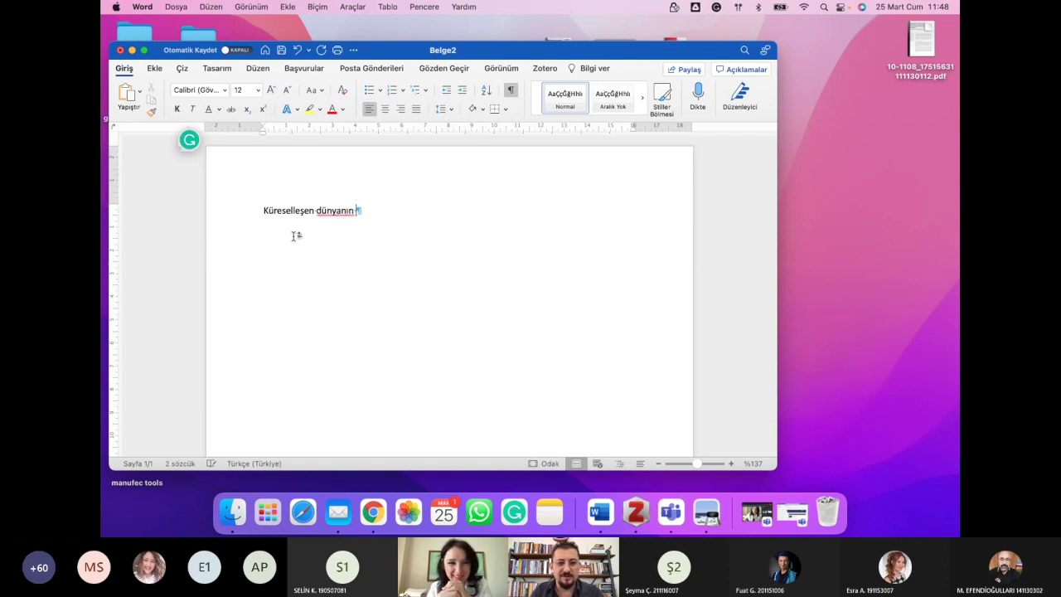
type("globelleşen iş süreçlerin ")
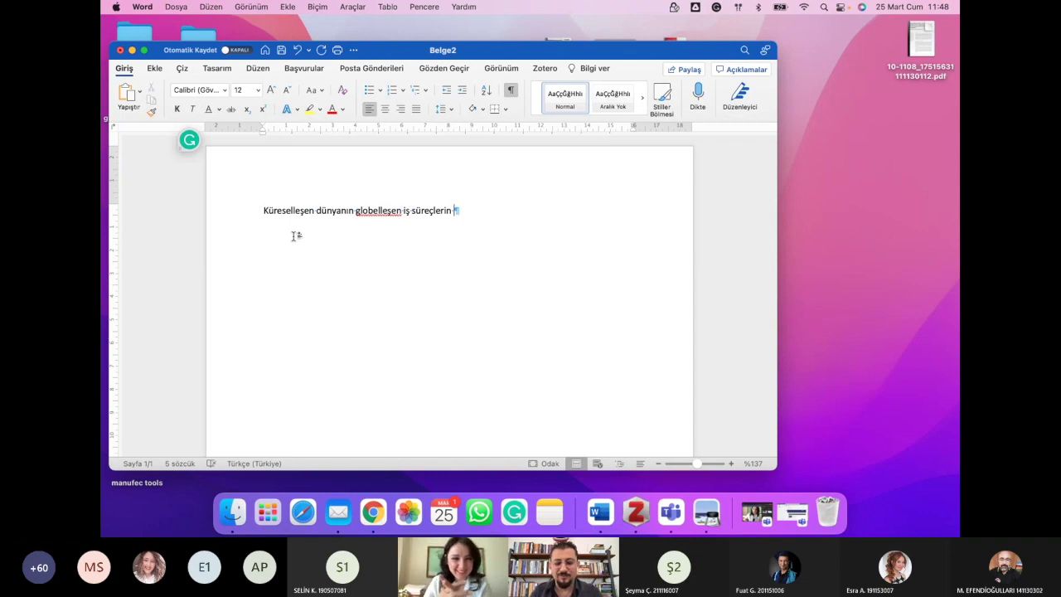
type("e")
key("BackSpace")
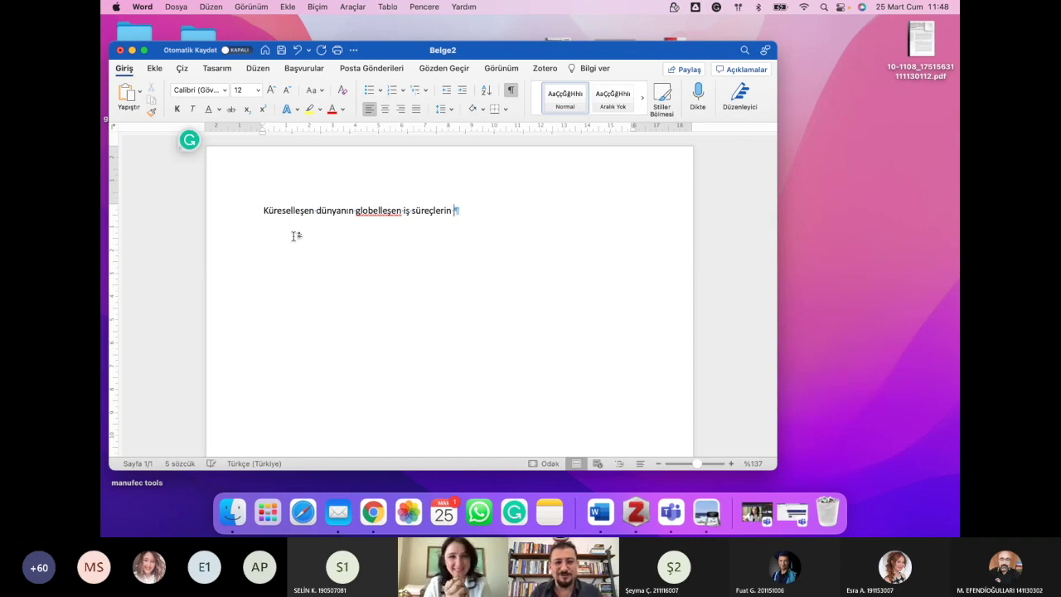
key("BackSpace")
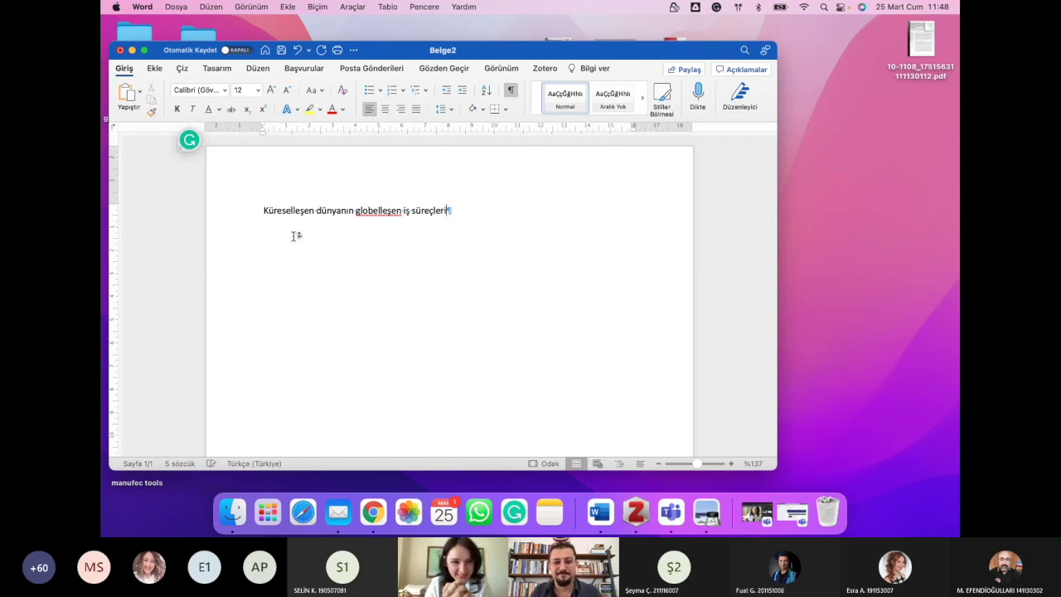
type("de")
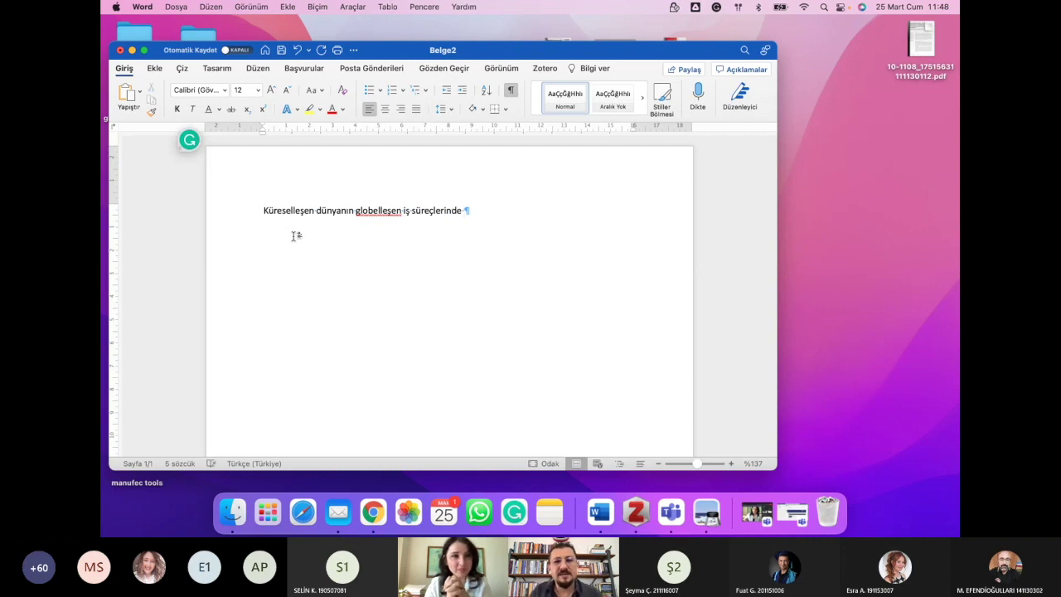
- Start a Zotero citation after the text, with American Psychological Association (APA) 7th edition as the document's citation style
left_click(546, 70)
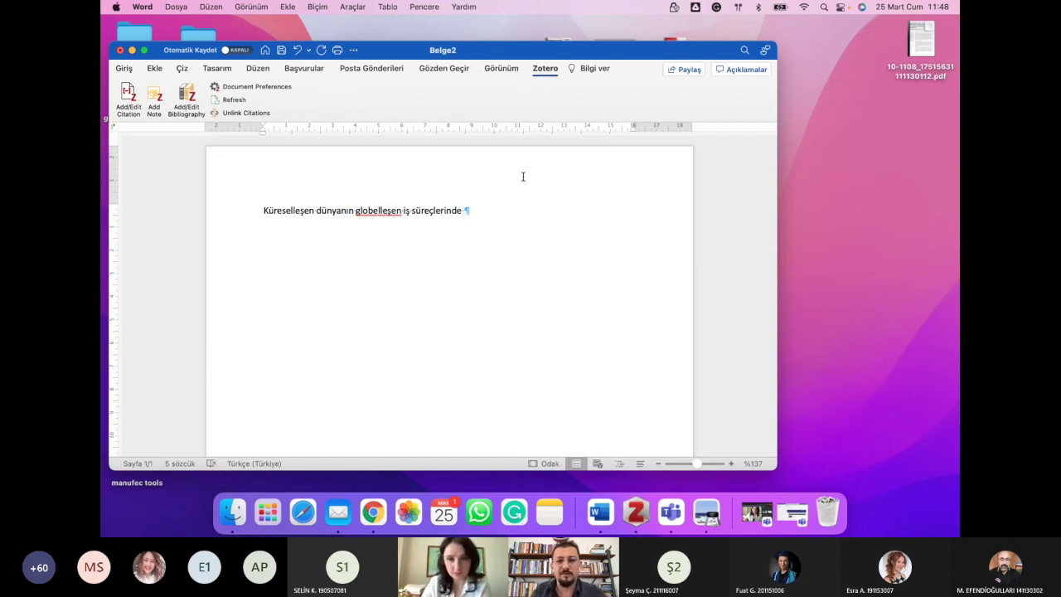
left_click(128, 97)
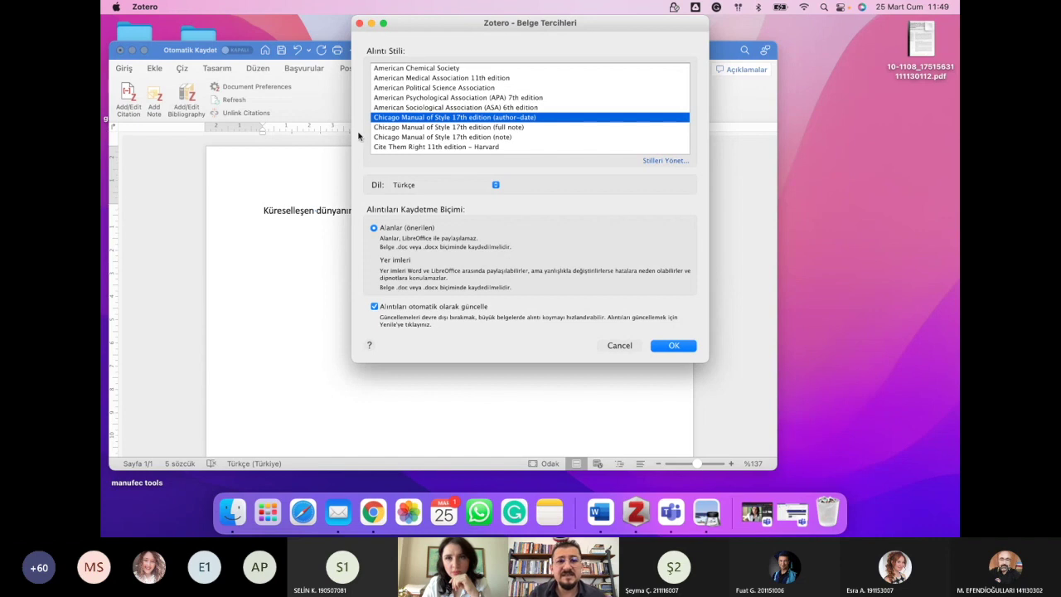
left_click(504, 101)
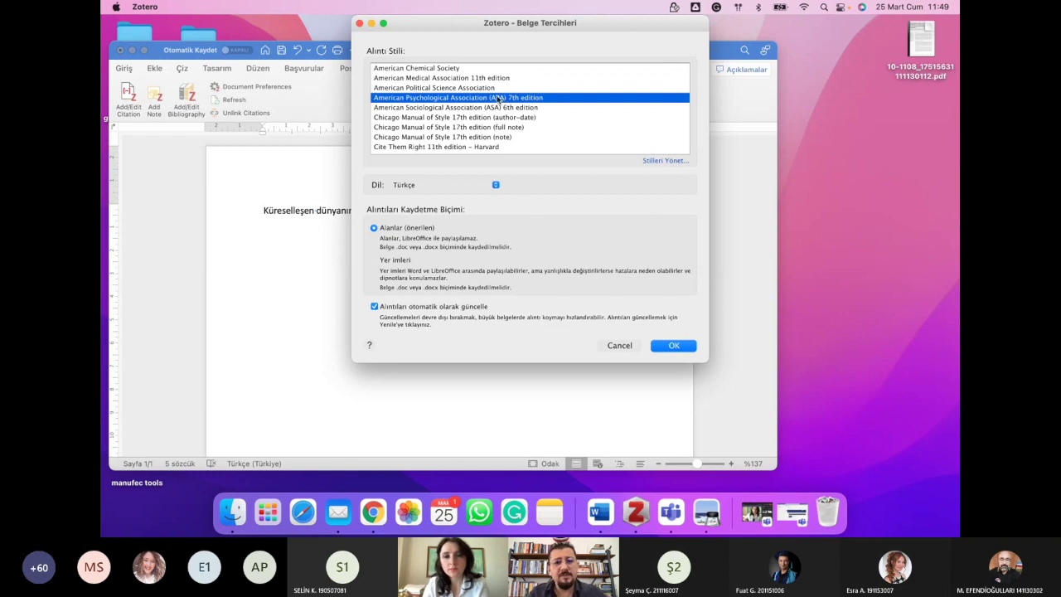
left_click(671, 346)
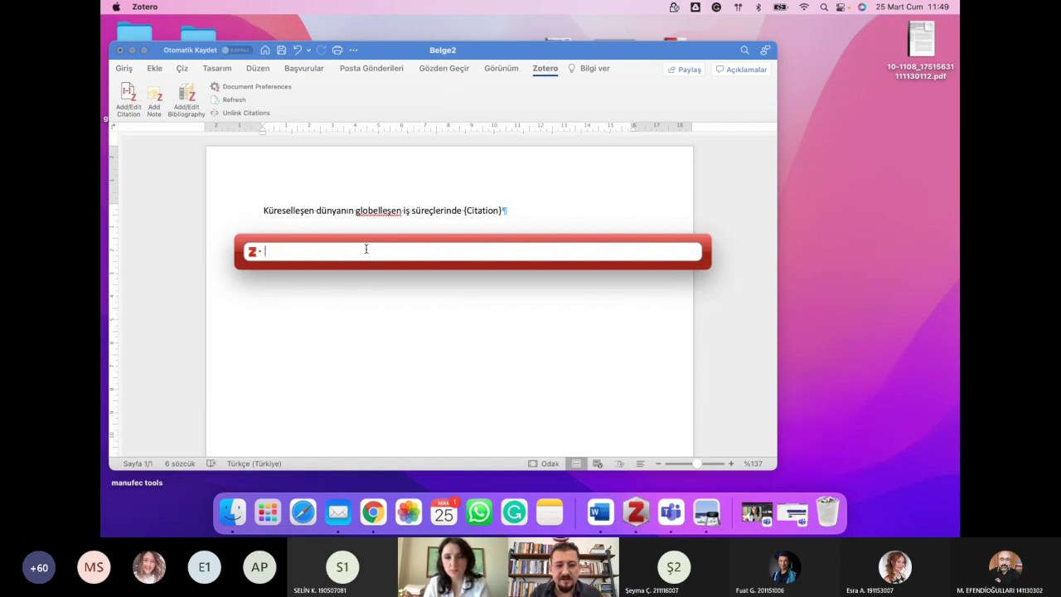
- Add the 2009 self-esteem and deviant behavior article and the 2020 "Perceptions of Organizational Politics Research" article to the citation
type("fe")
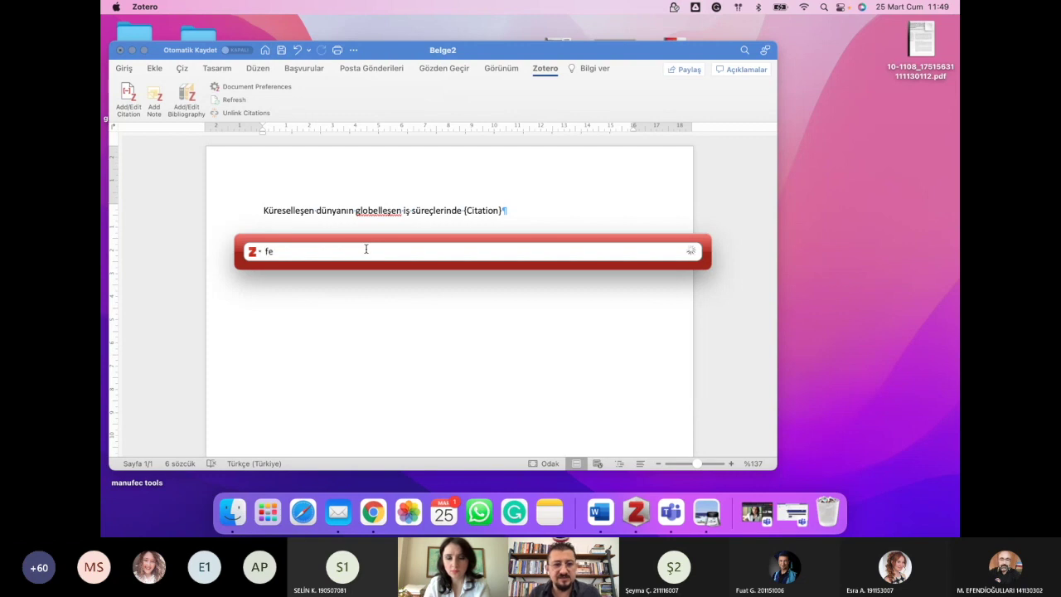
type("rr")
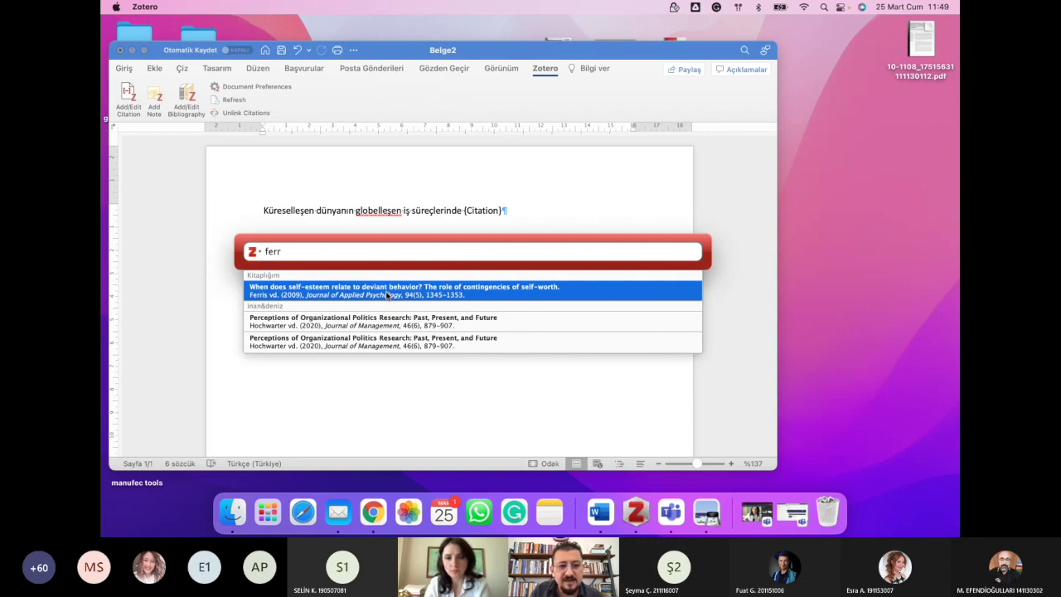
left_click(337, 292)
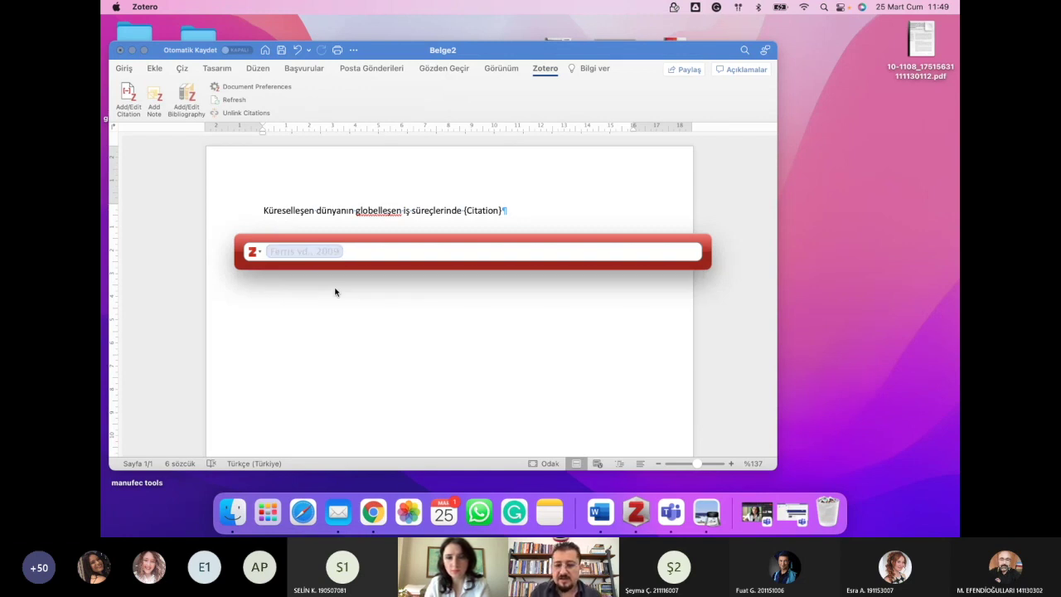
type("ho")
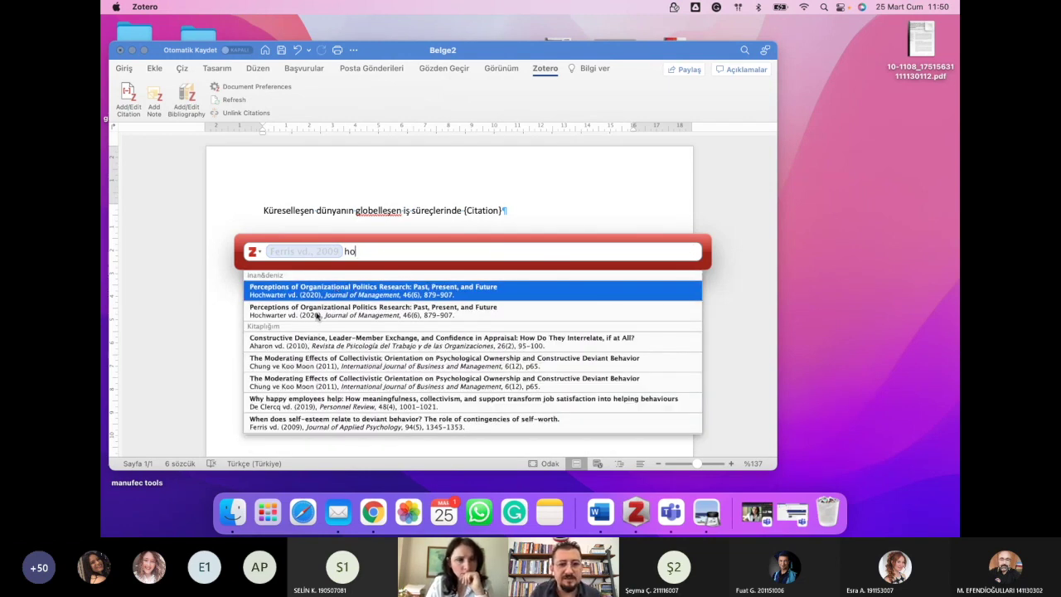
left_click(315, 316)
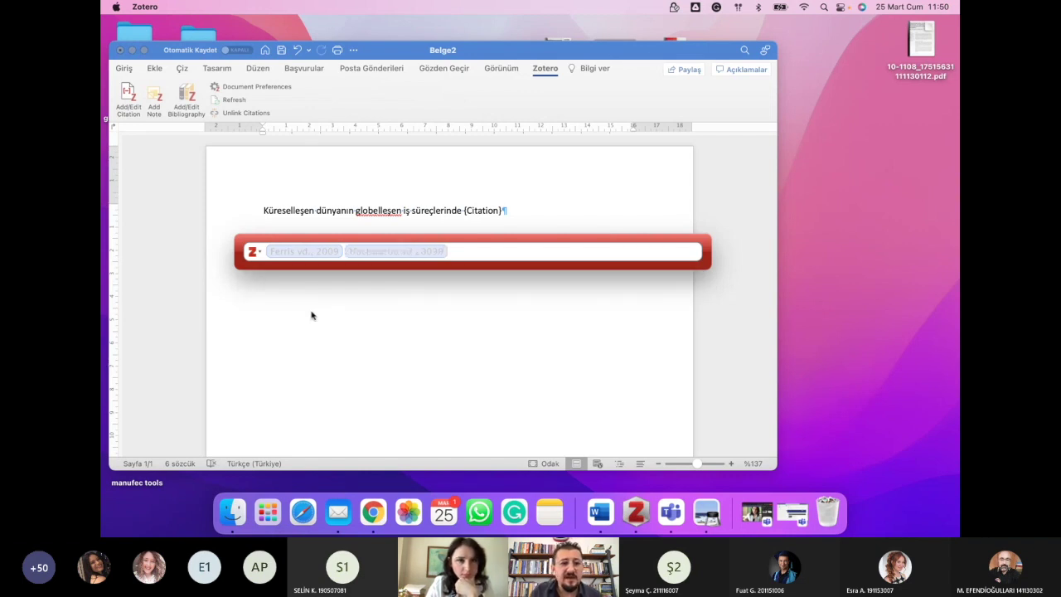
- Switch the citation to the classic view (Klasik Görünüm), highlight Yönetim Muhasebesi in the inandeniz collection, and insert the citation
left_click(258, 254)
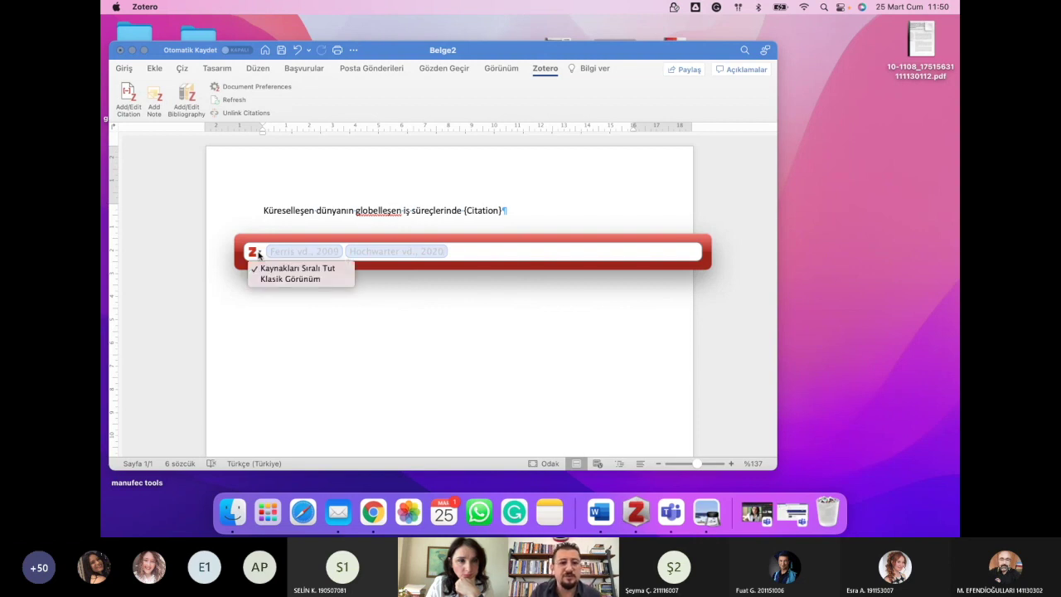
left_click(267, 279)
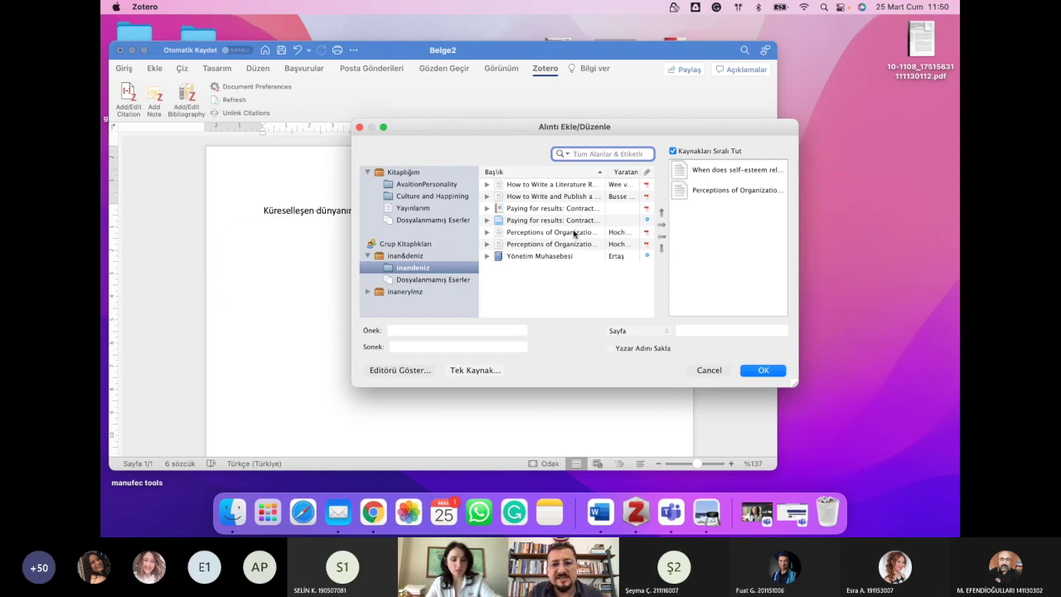
left_click(522, 257)
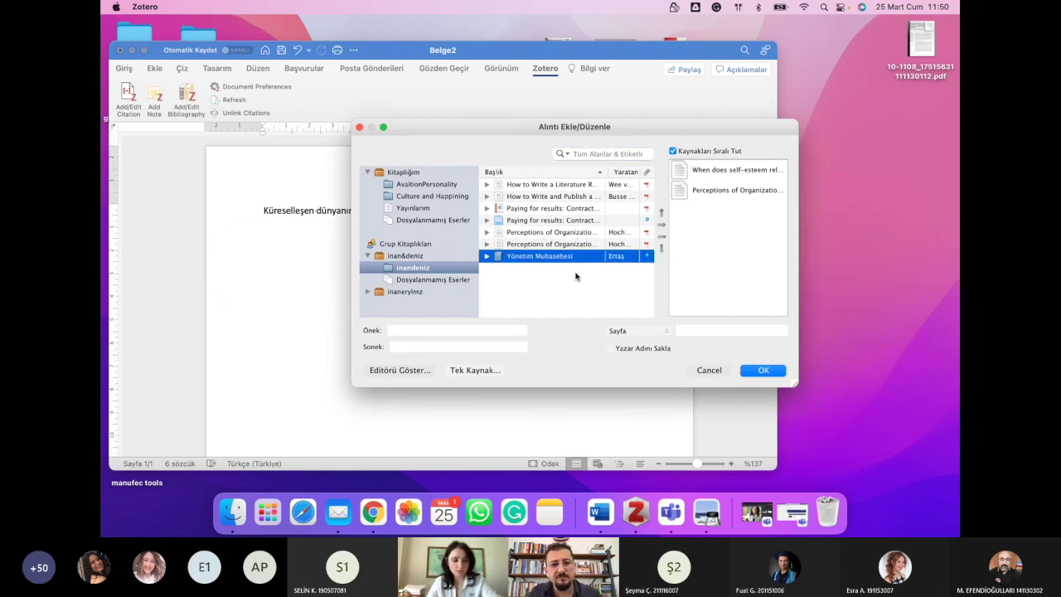
left_click(760, 372)
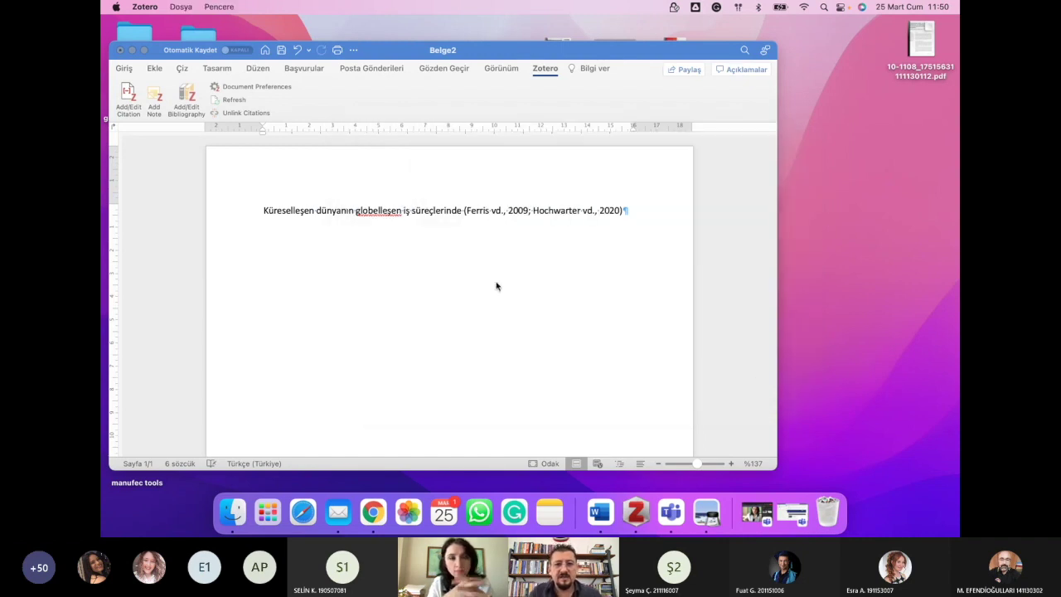
- Insert a second citation after the first through the classic view, choosing the "Paying for results" report from the inandeniz collection
left_click(620, 213)
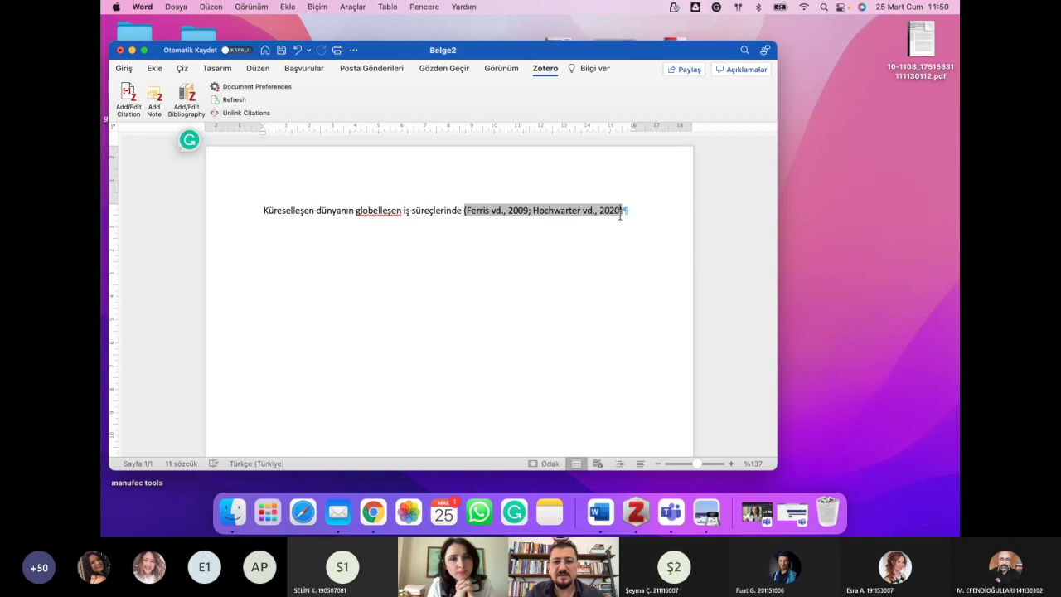
left_click(127, 95)
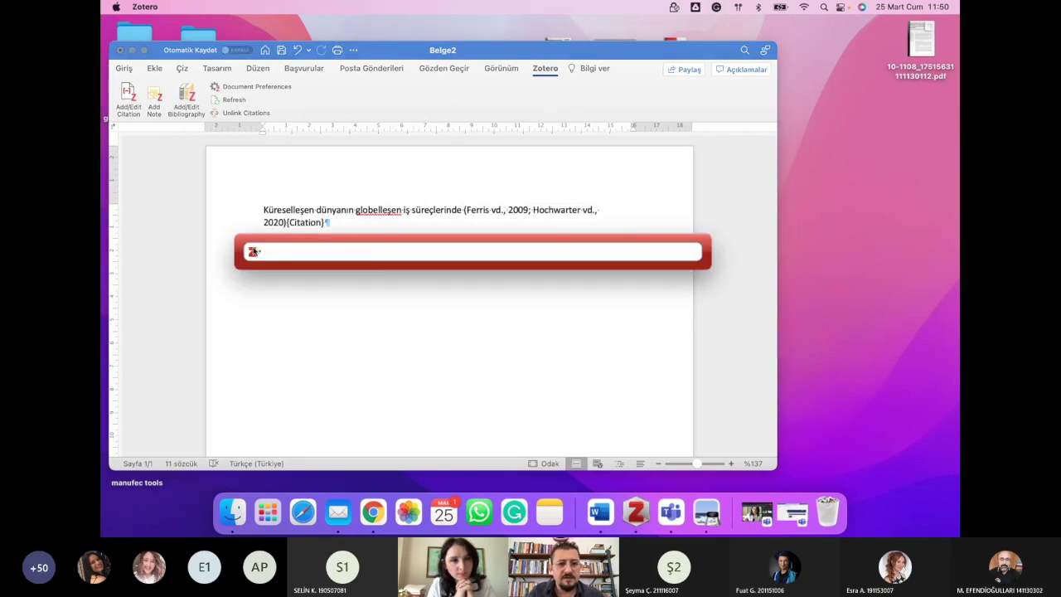
left_click(253, 251)
left_click(264, 280)
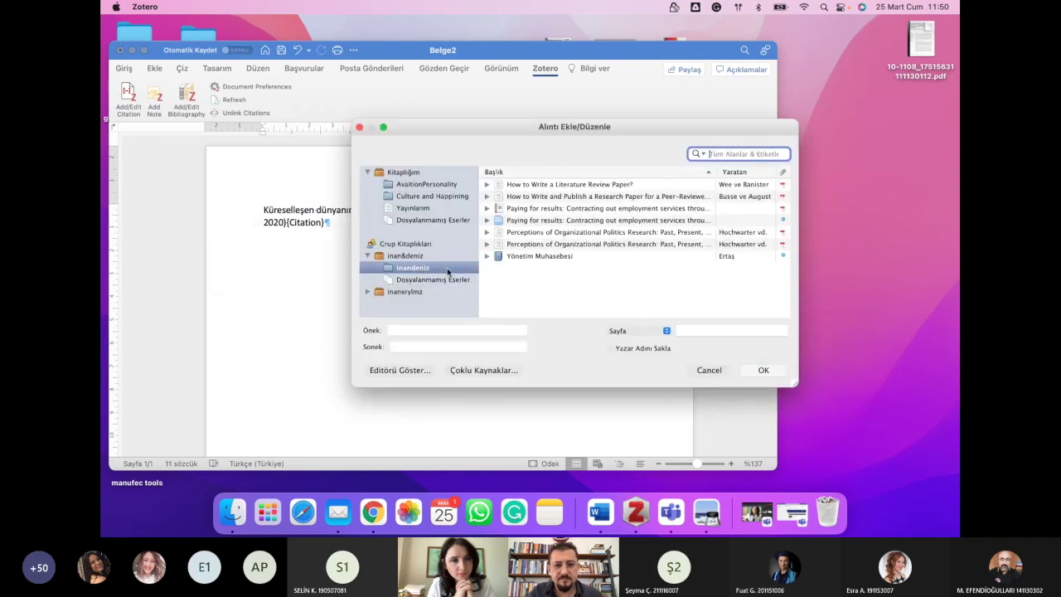
left_click(510, 256)
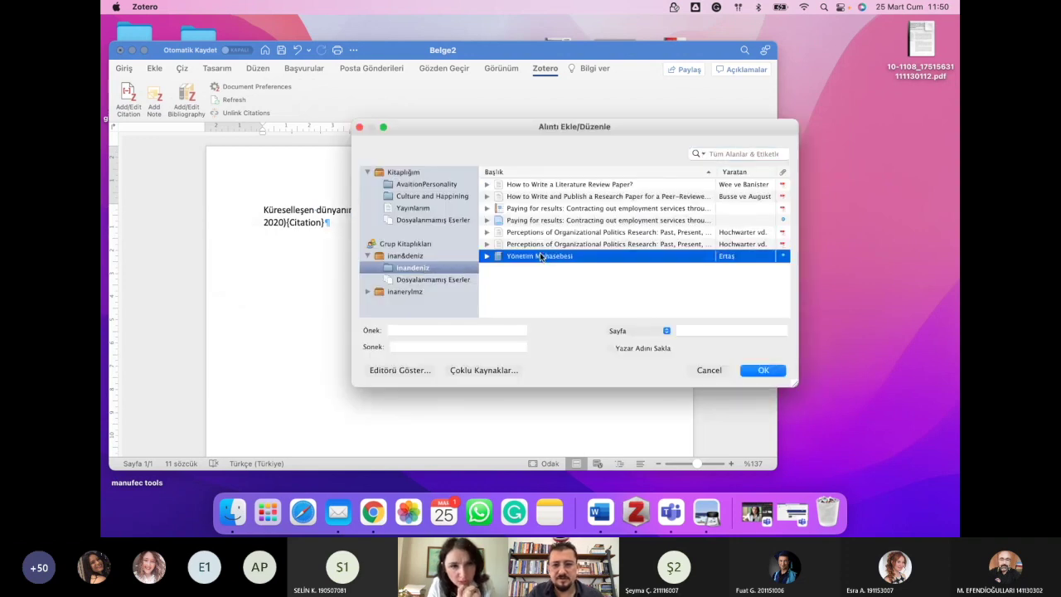
left_click(486, 256)
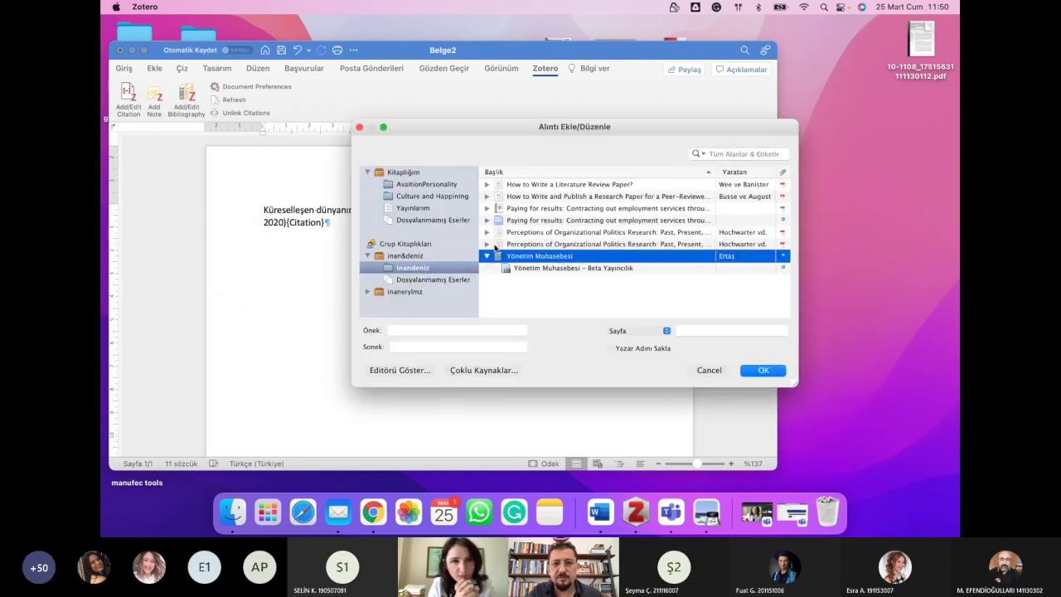
left_click(522, 209)
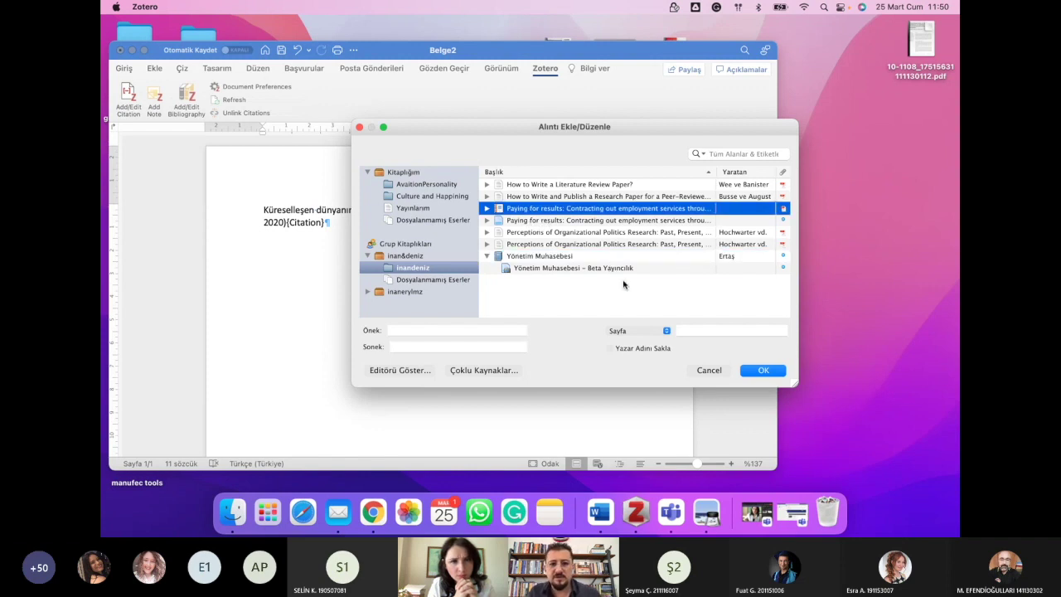
left_click(757, 370)
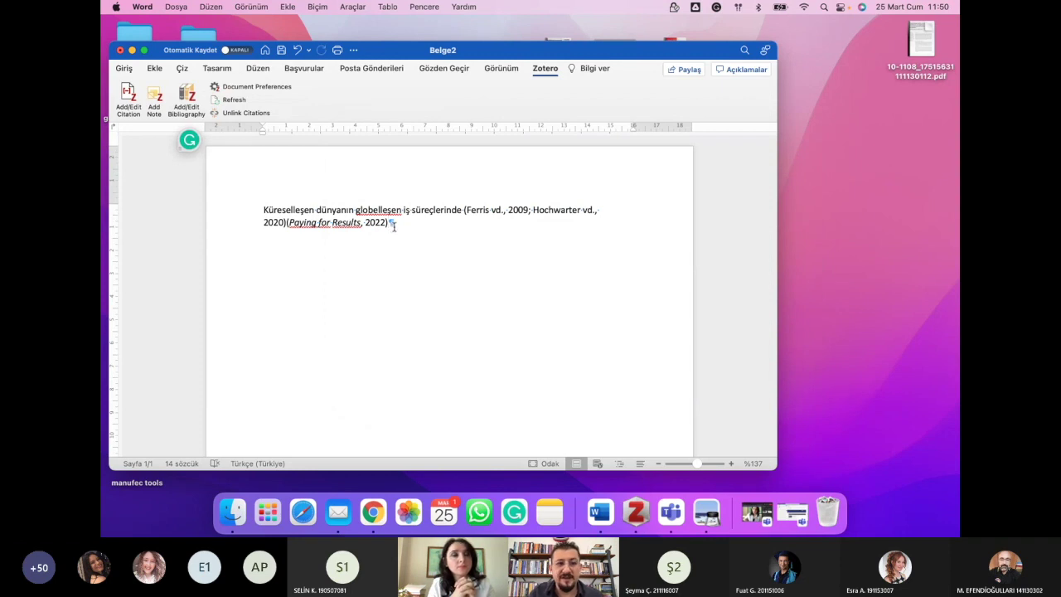
- Add filler text after the citations and on separate lines below, with blank lines in between
type("şiskfakaşdms")
key("Return")
type("lşdaşlsdma")
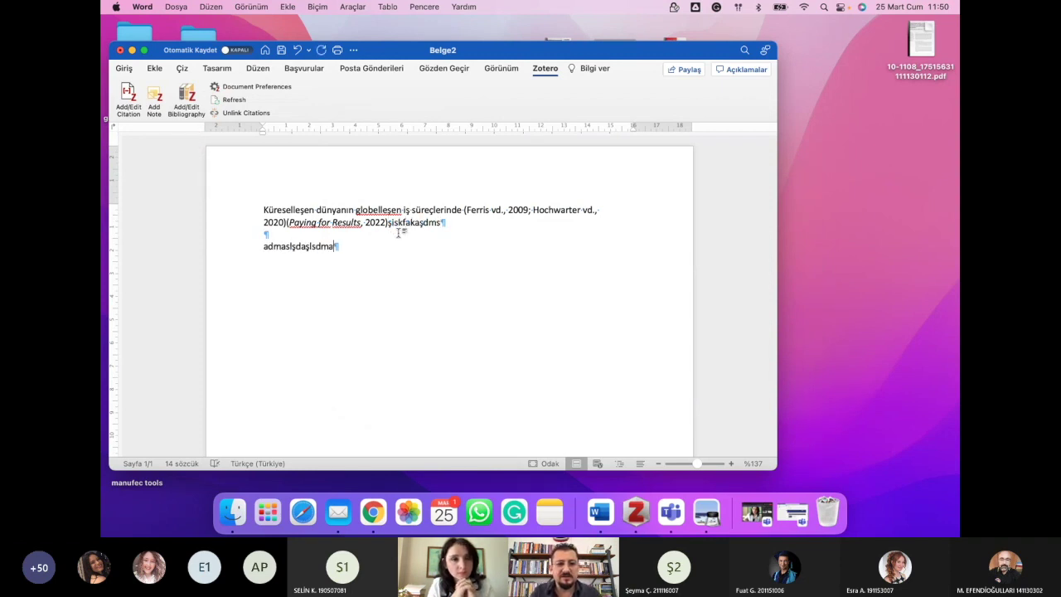
key("Return")
key("Return")
key("Return")
type("şladşald")
key("Return")
key("Return")
key("Return")
- Add a "Kaynakça" heading at the end of the document and insert the Zotero bibliography beneath it
type("Kaynakça")
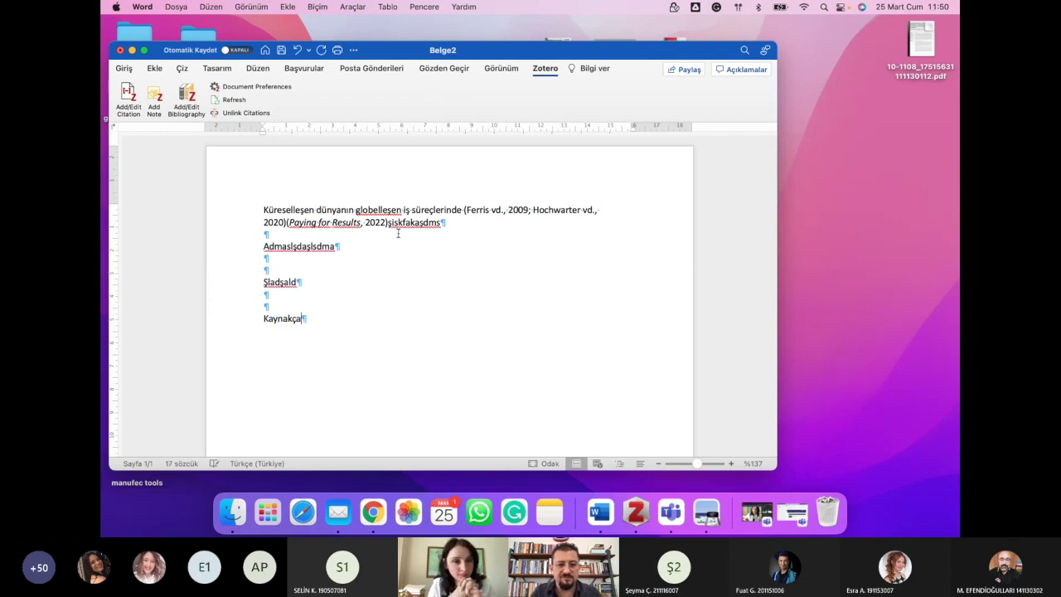
key("Return")
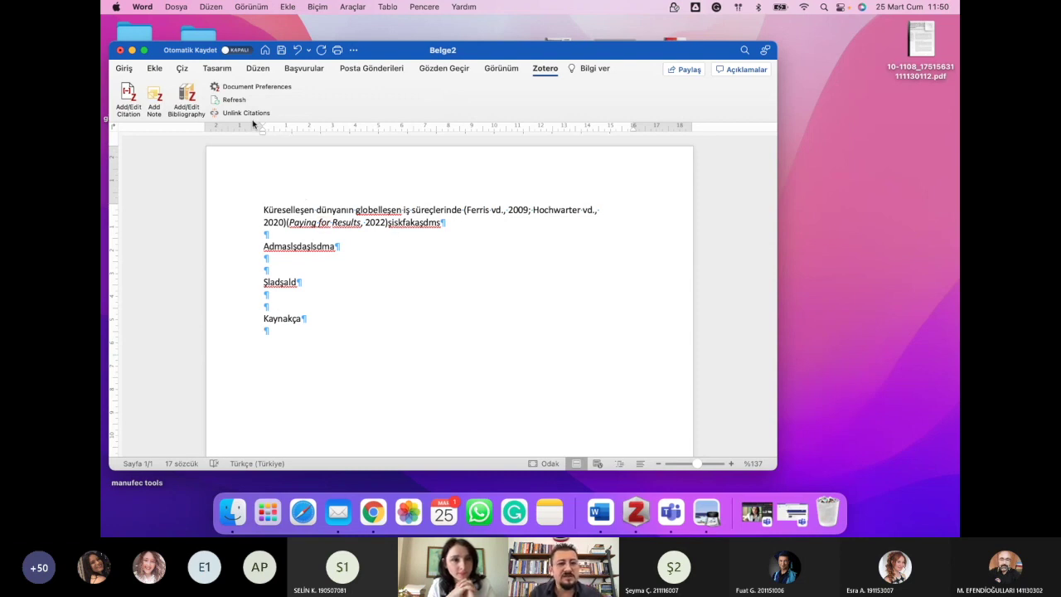
left_click(189, 96)
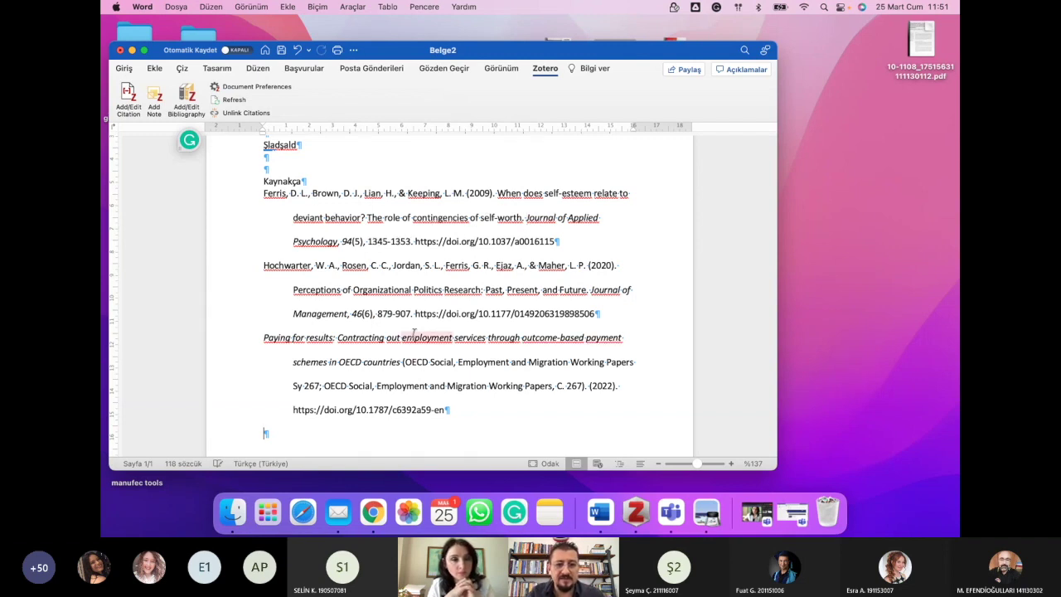
- Switch from Word to Zotero and check the notes of "How to Write a Literature Review Paper?", then return to its item info
left_click(643, 529)
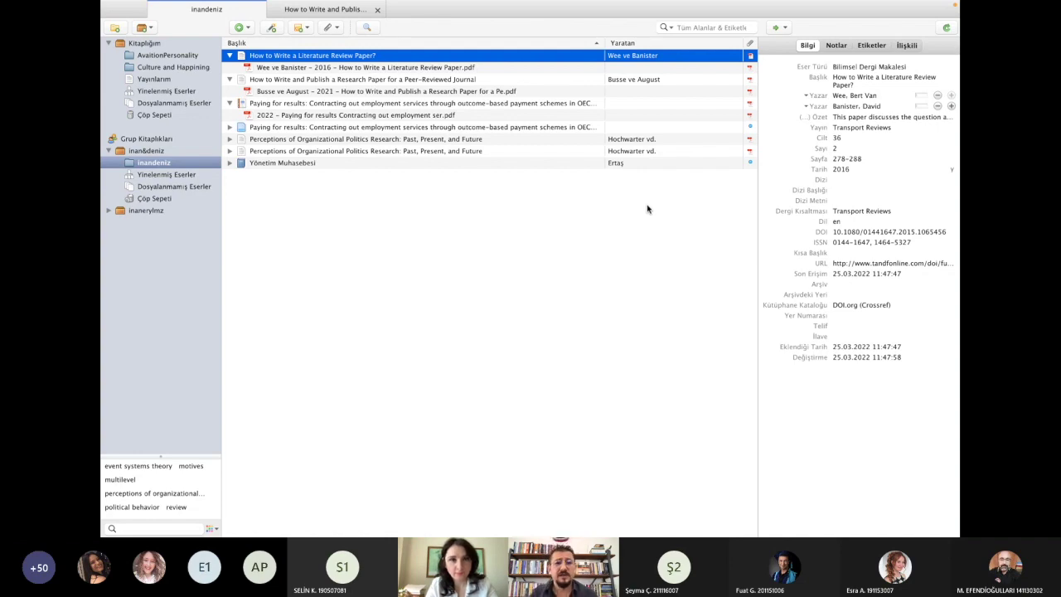
key("ctrl+Left")
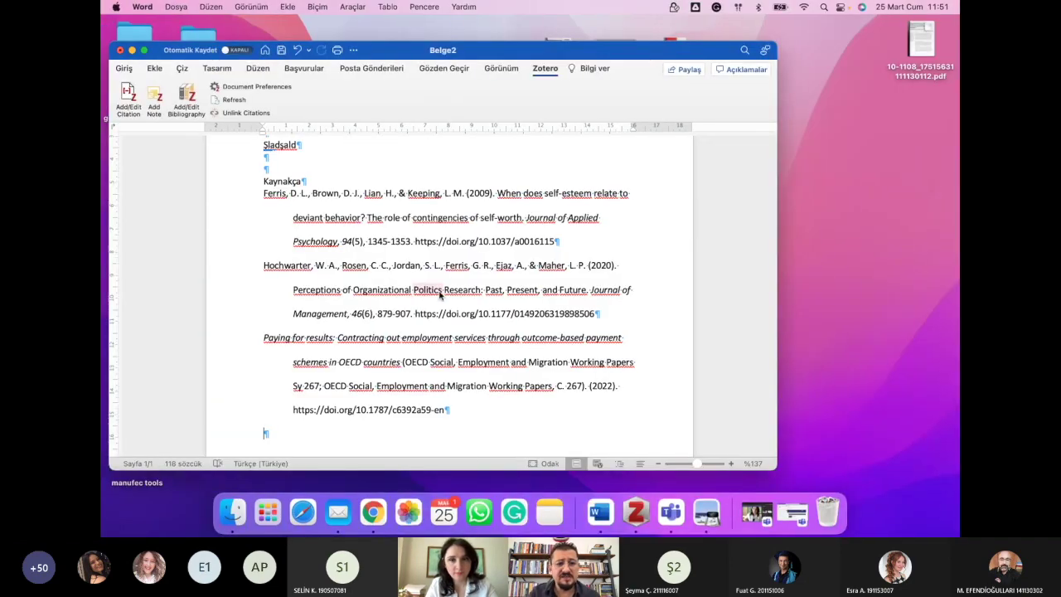
key("ctrl+Right")
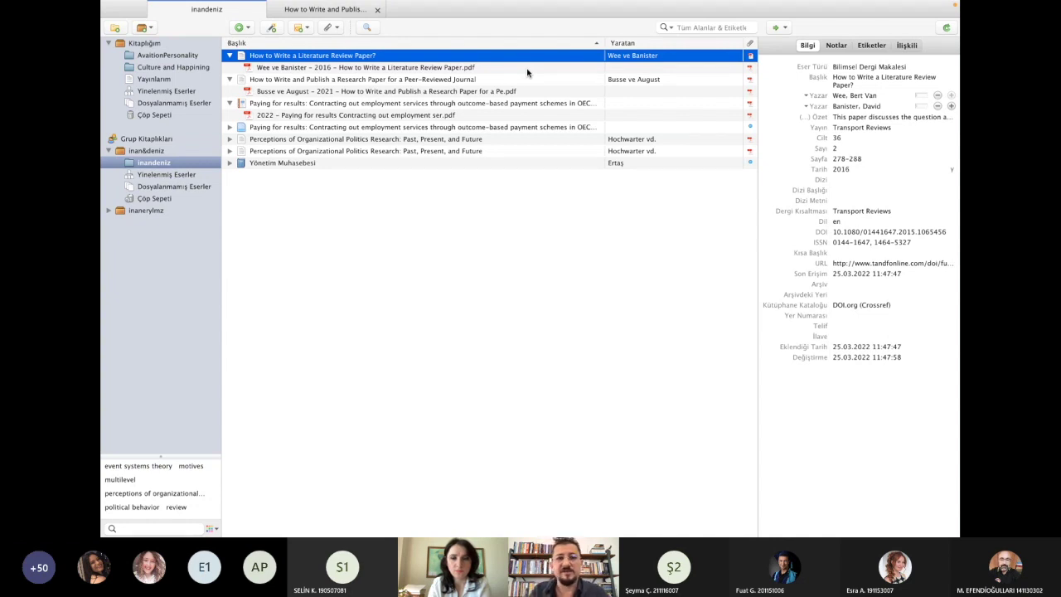
left_click(837, 46)
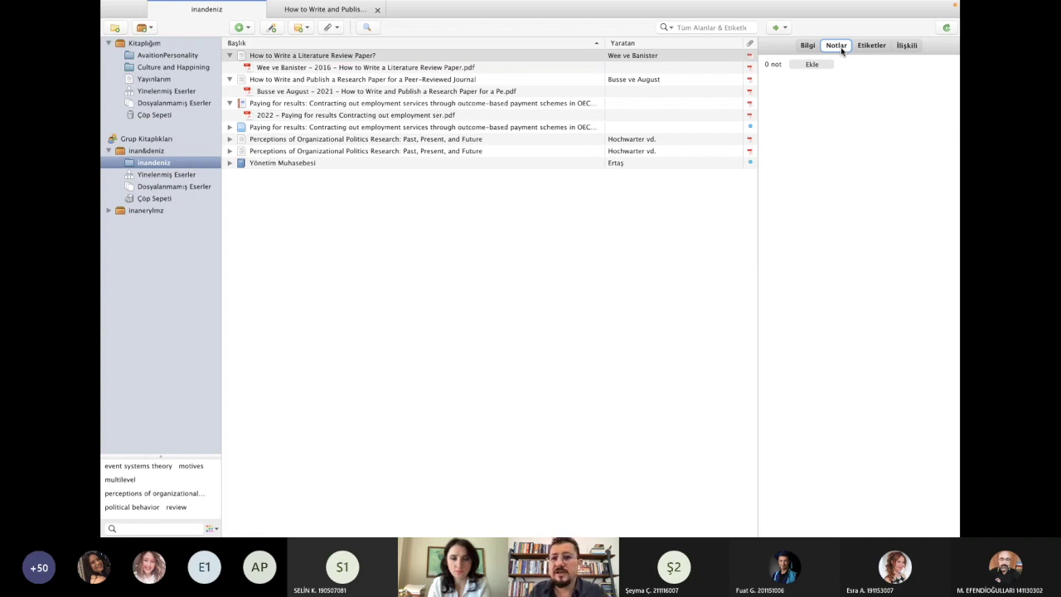
left_click(808, 46)
- Open the PDF attached to "How to Write a Literature Review Paper?" and read through to its introduction
left_click(402, 70)
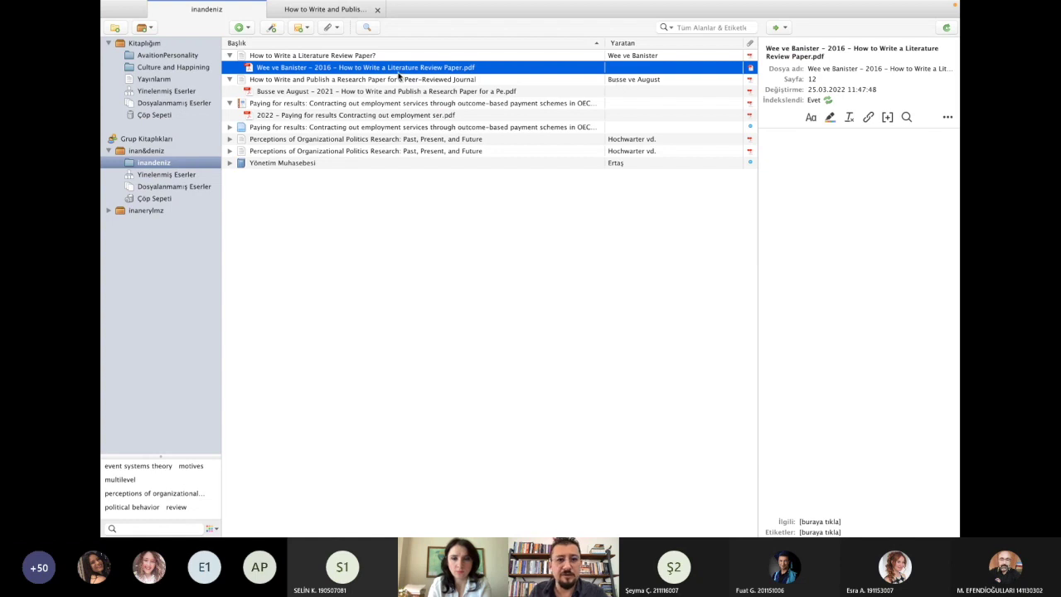
double_click(396, 72)
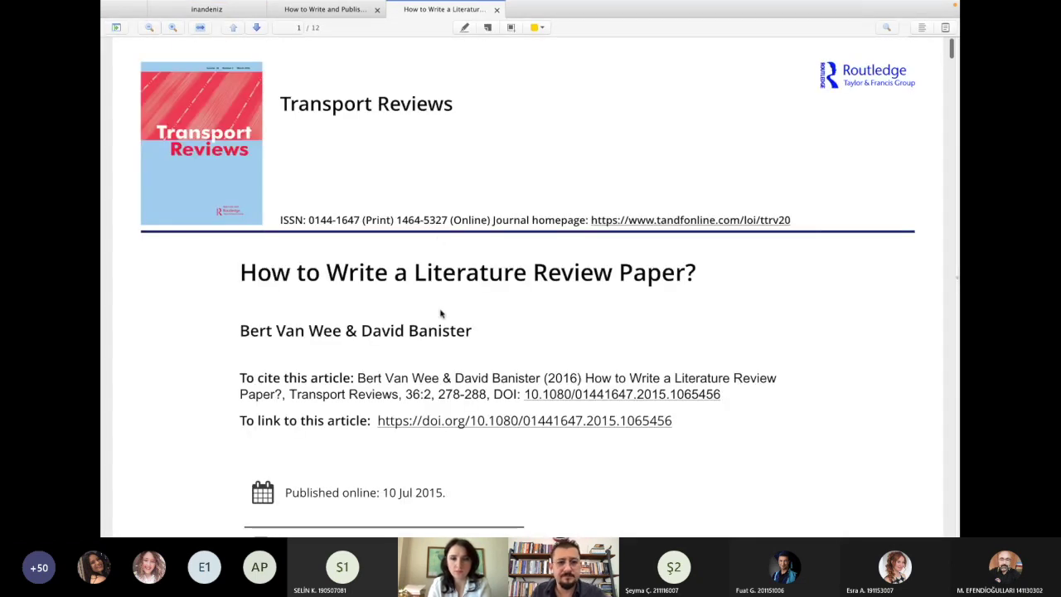
scroll(441, 356, "down", 10)
scroll(441, 358, "down", 10)
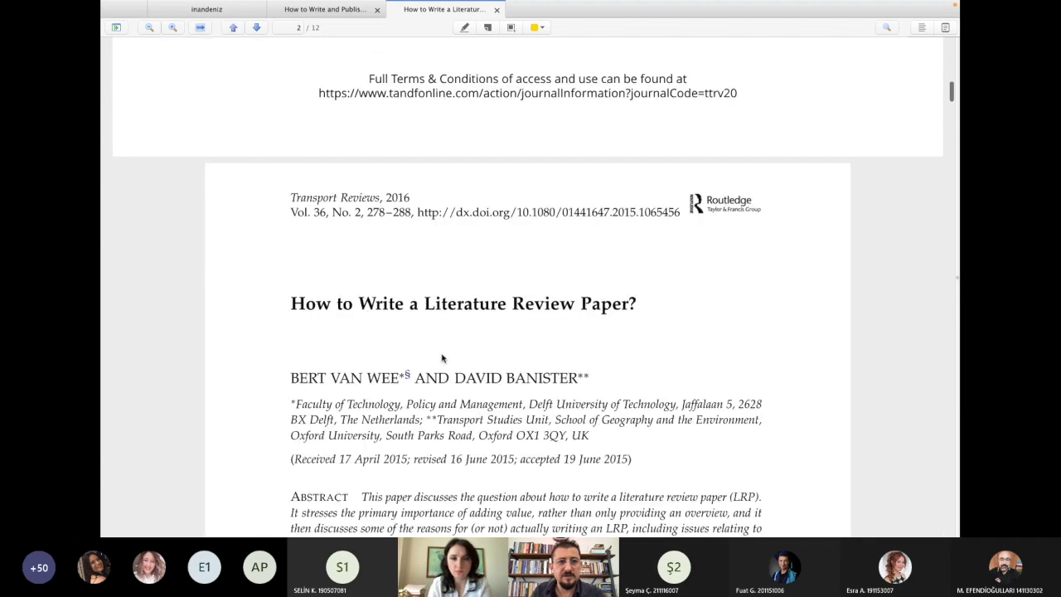
scroll(442, 358, "down", 2)
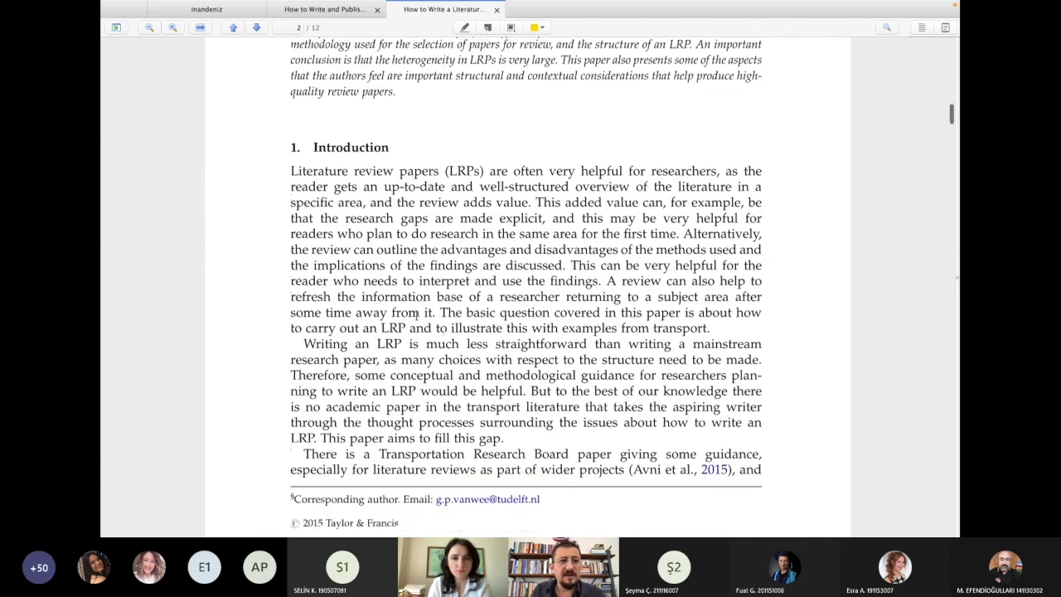
- Return to the inandeniz collection and add a new note to the "How to Write a Literature Review Paper?" item
left_click(207, 11)
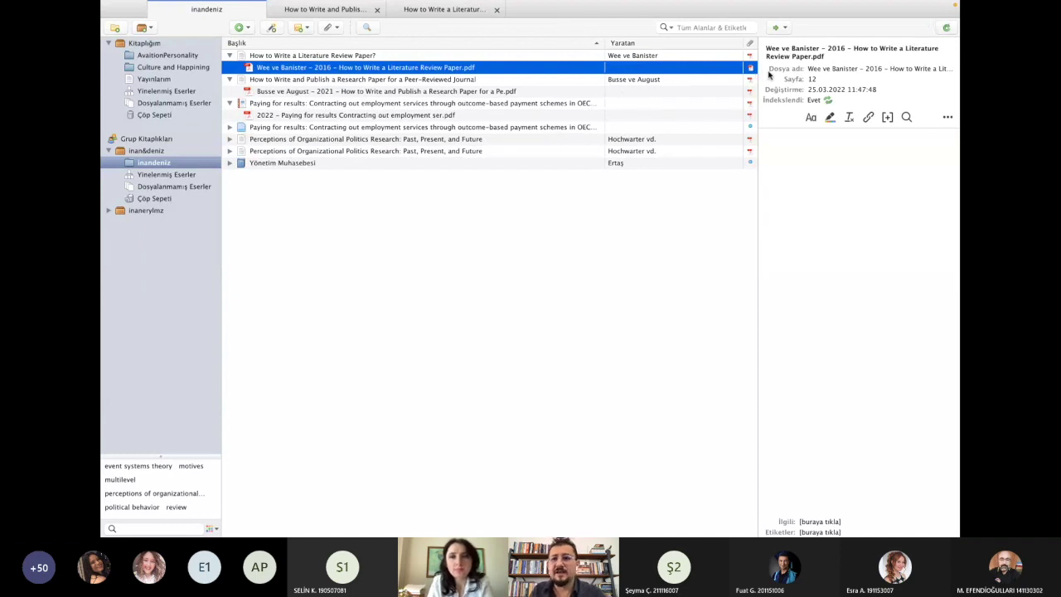
left_click(543, 57)
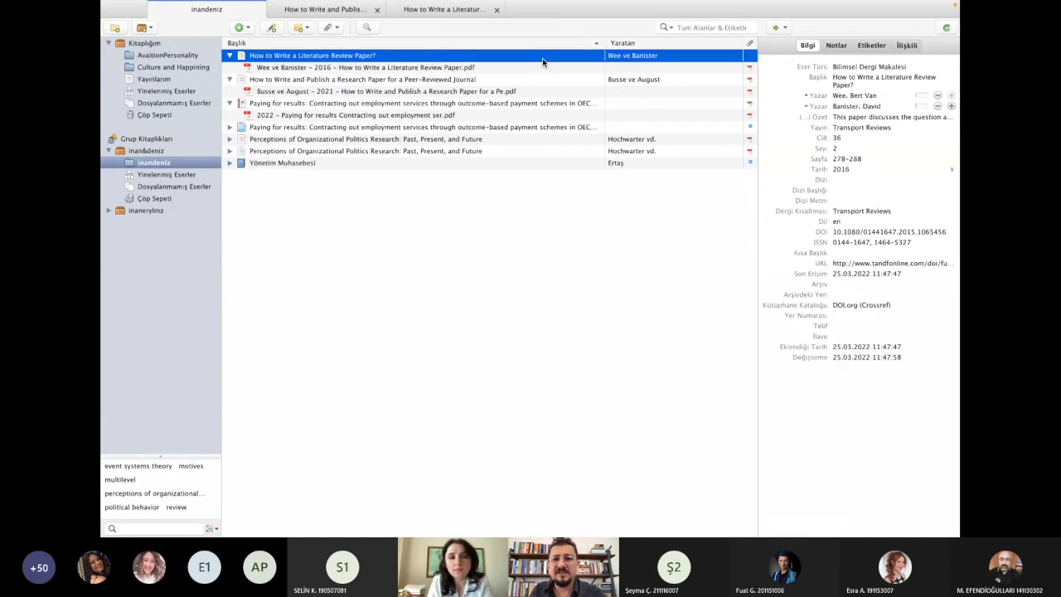
left_click(836, 47)
left_click(812, 65)
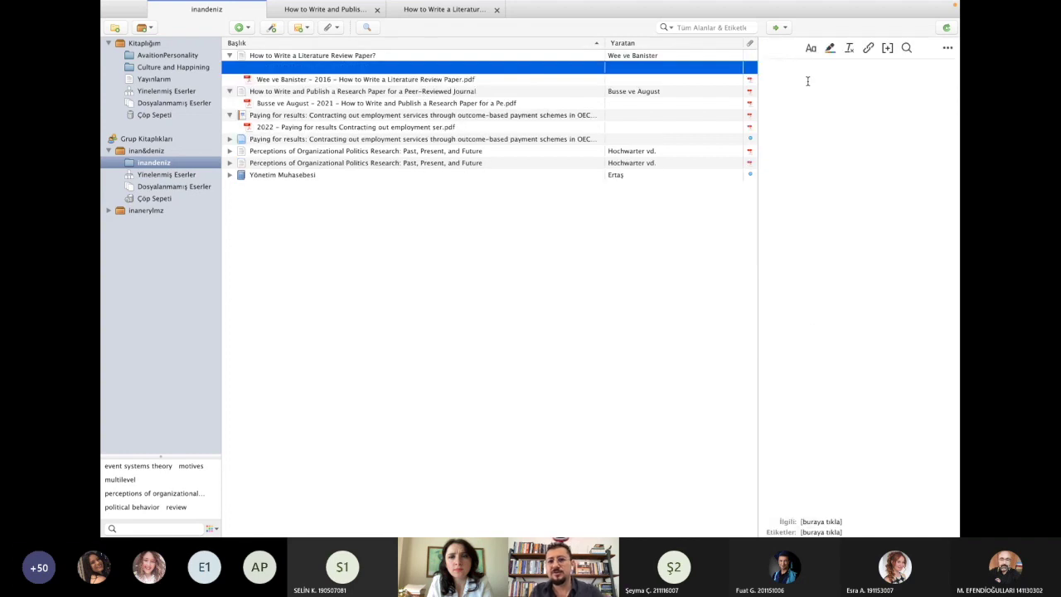
- Write "s8 örgütsel poltiik tanımı" in the new note, then select the PDF attached to the same item
type("s8")
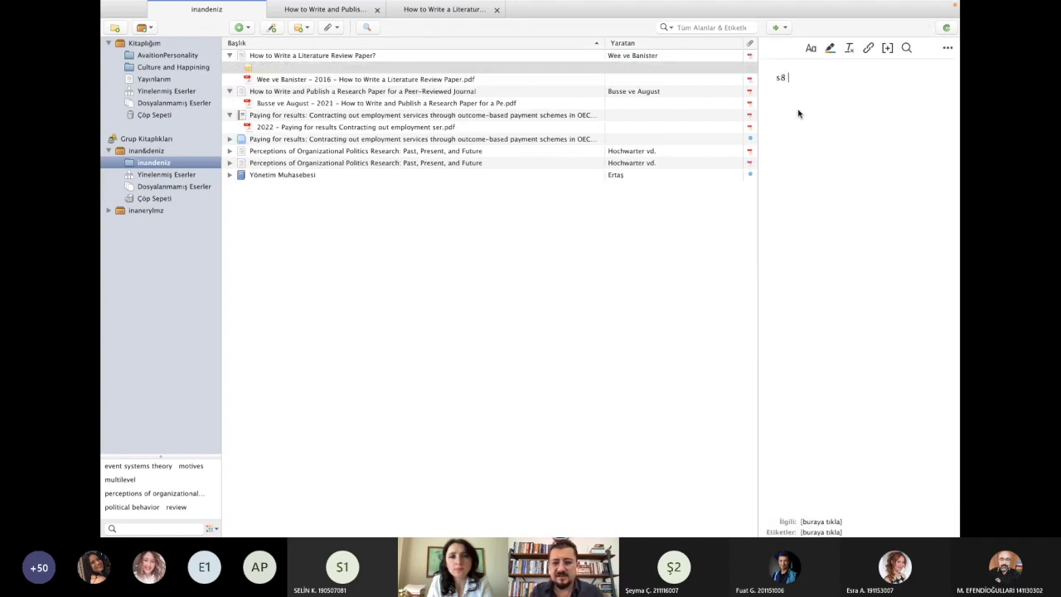
type(" tanım")
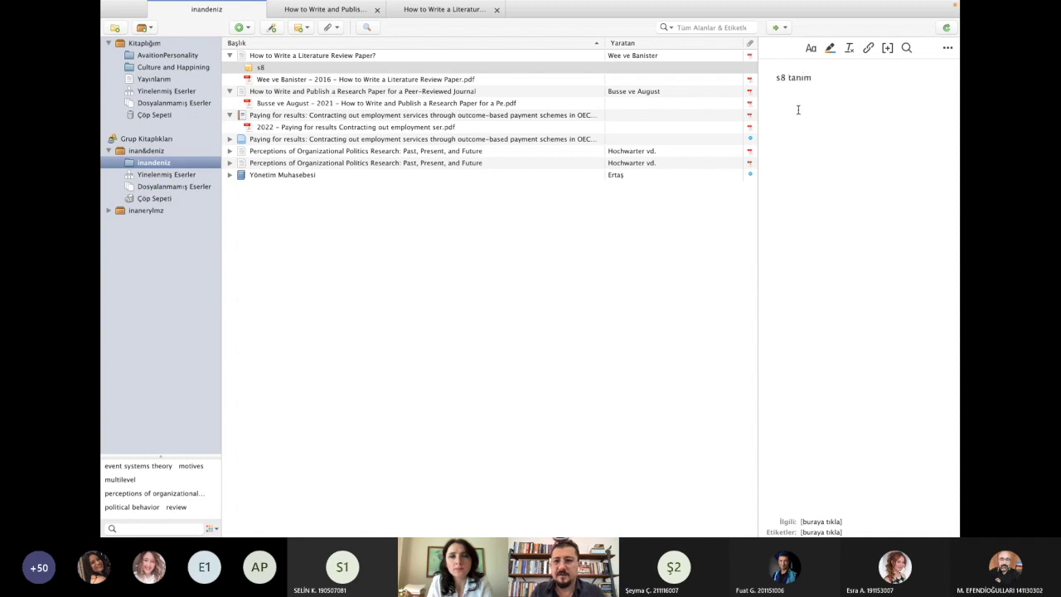
key("BackSpace")
key("BackSpace")
key("BackSpace")
key("BackSpace")
key("BackSpace")
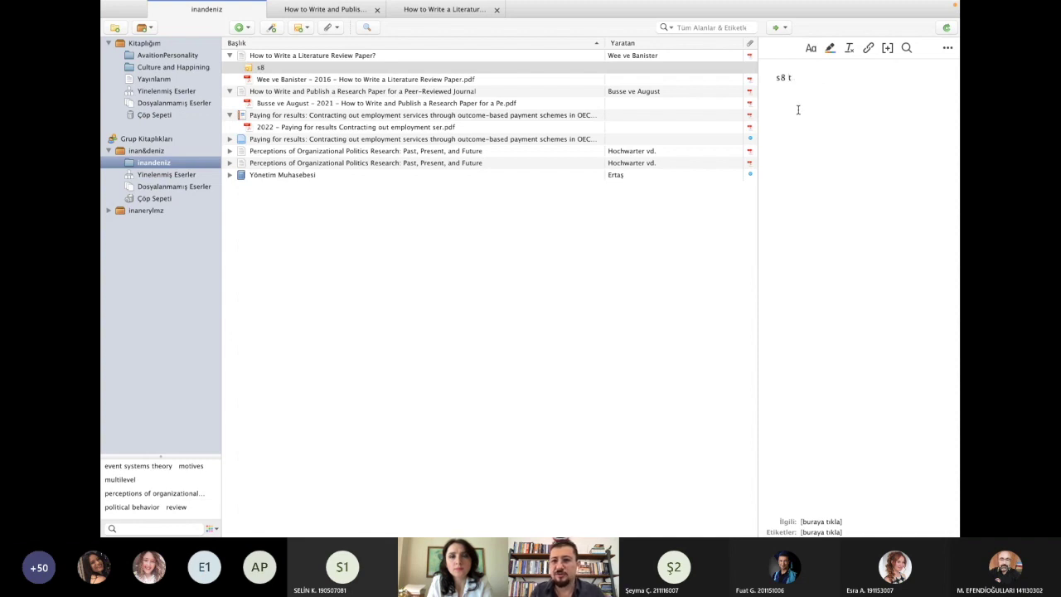
key("BackSpace")
type("örgür")
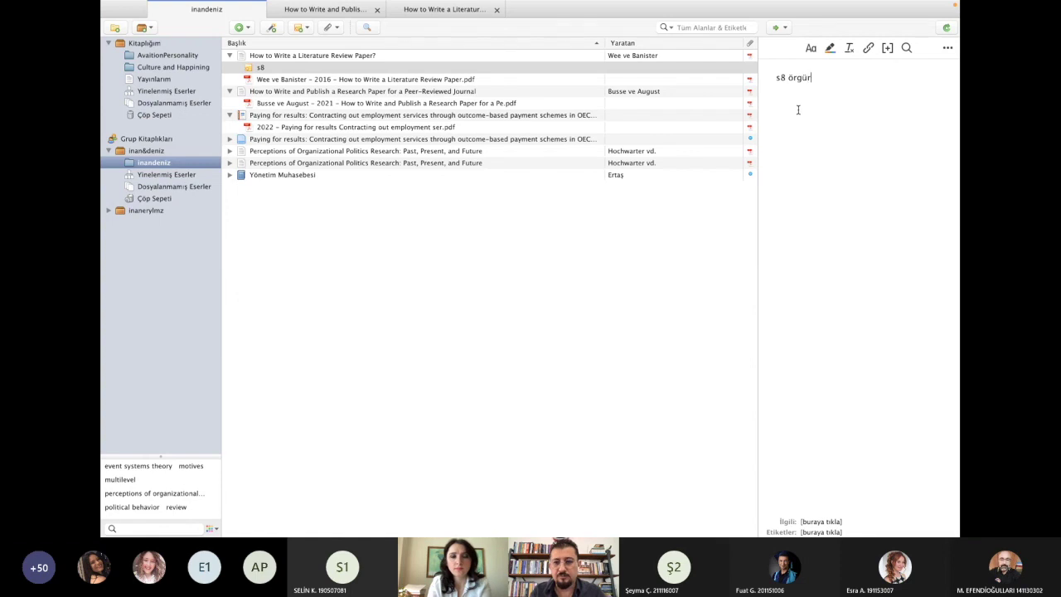
key("BackSpace")
type("tsel")
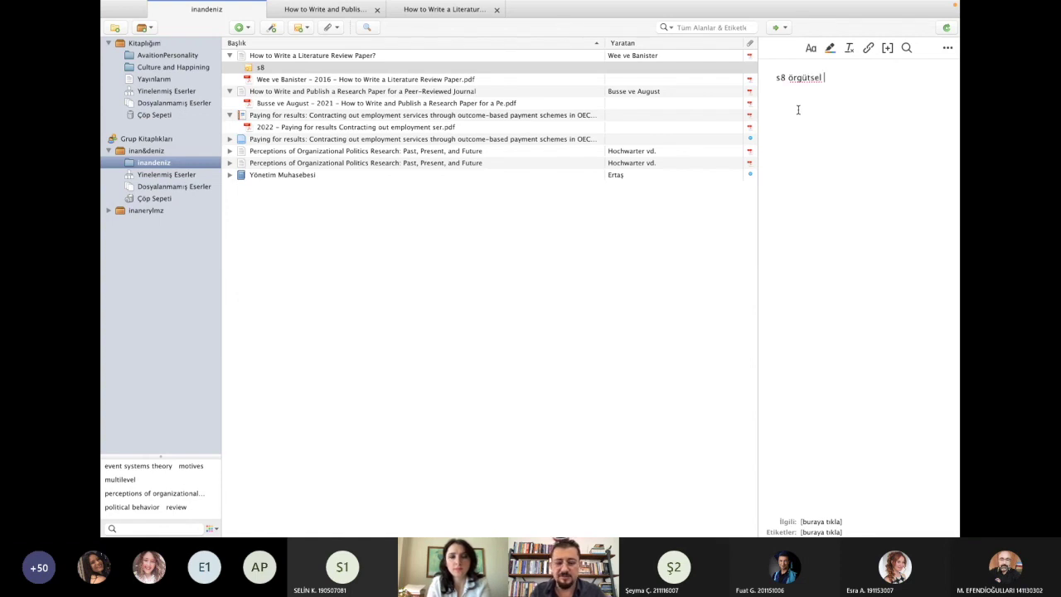
type(" poltiik na")
type("t")
key("BackSpace")
key("BackSpace")
key("BackSpace")
type("tan")
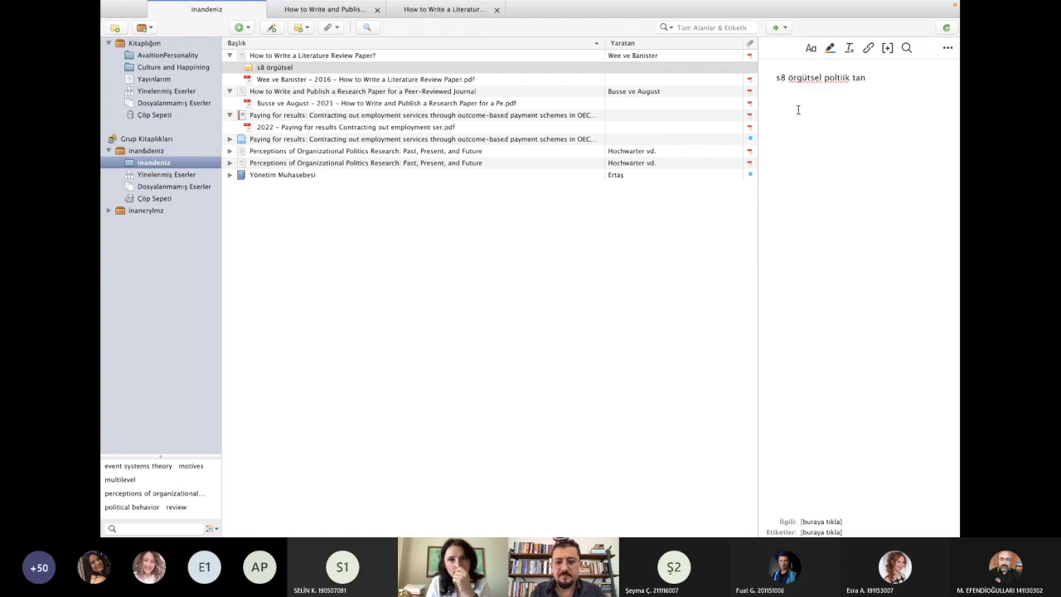
type("ımı")
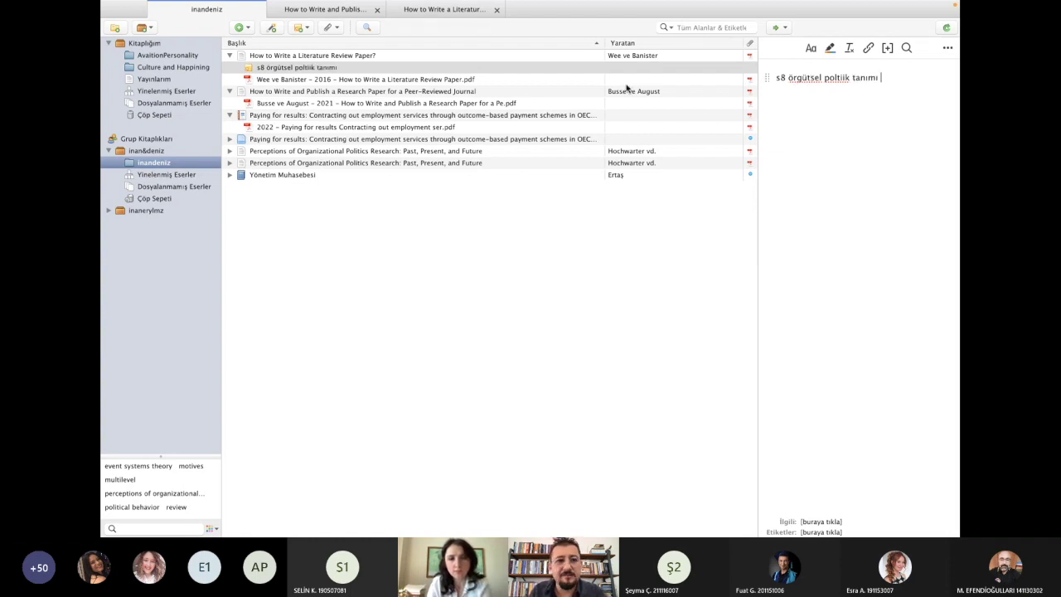
left_click(346, 102)
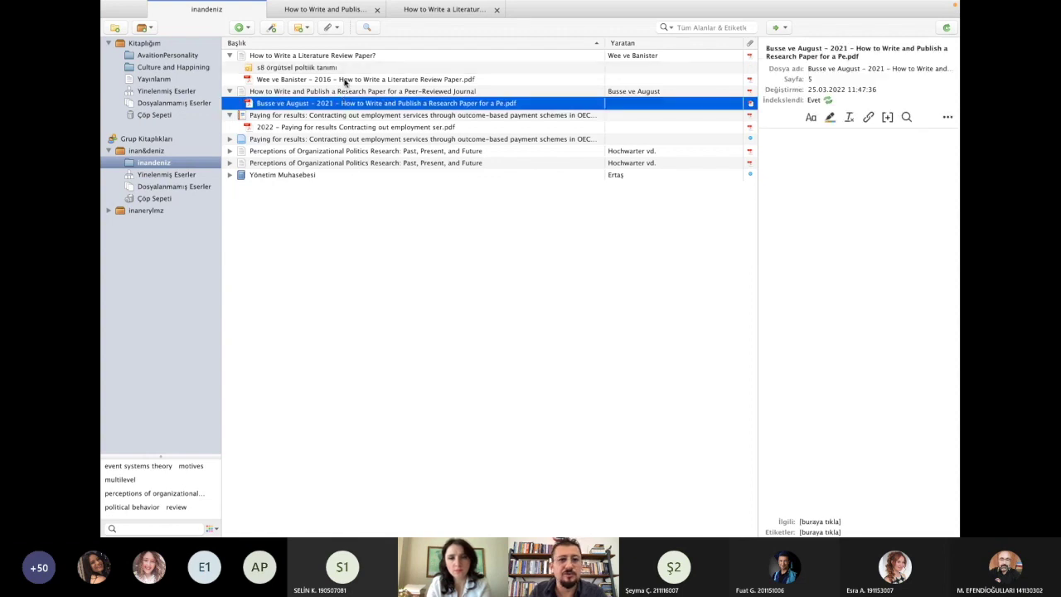
left_click(346, 80)
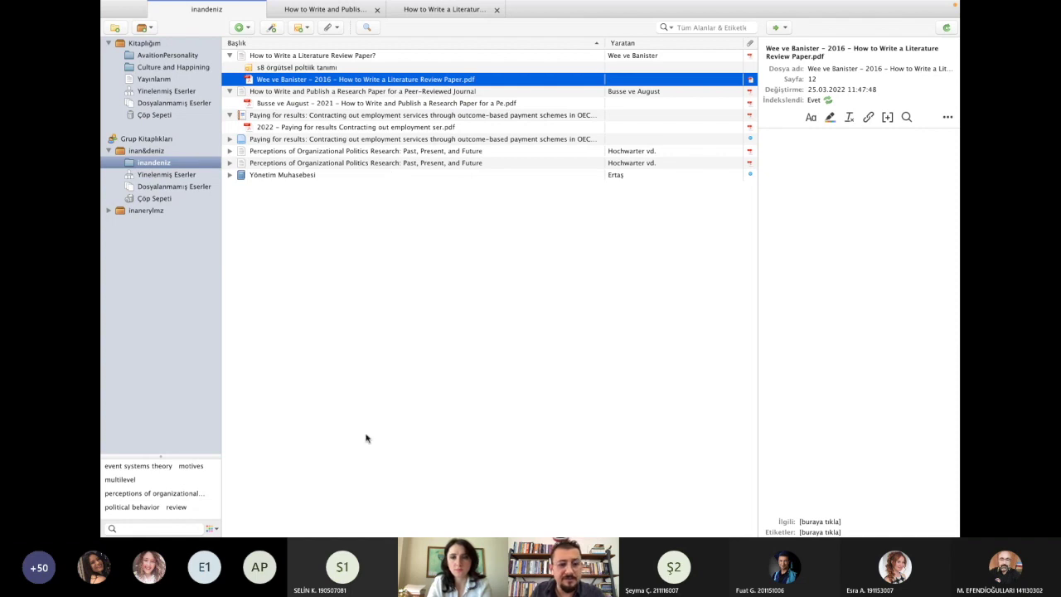
- Switch to Word and change the document's Zotero citation style to Chicago Manual of Style 17th edition (author-date)
mouse_move(338, 530)
left_click(593, 525)
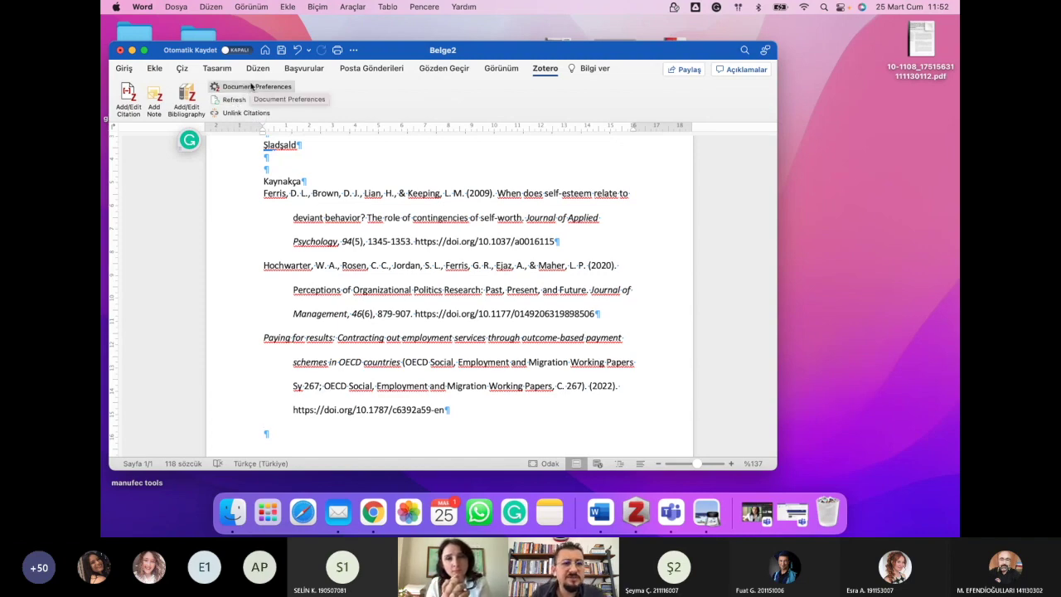
left_click(251, 87)
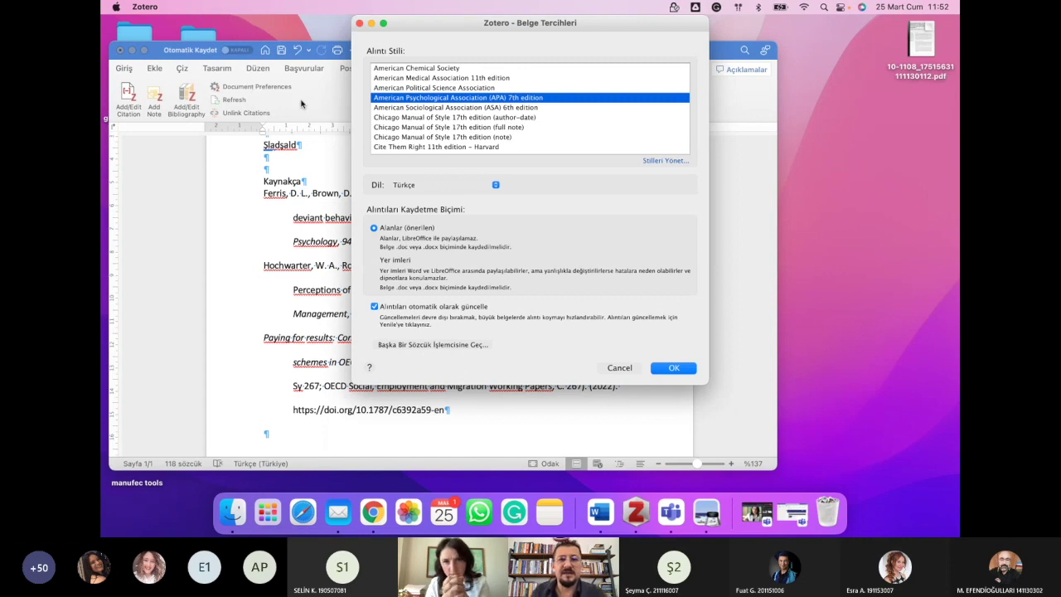
scroll(449, 140, "down", 2)
left_click(415, 99)
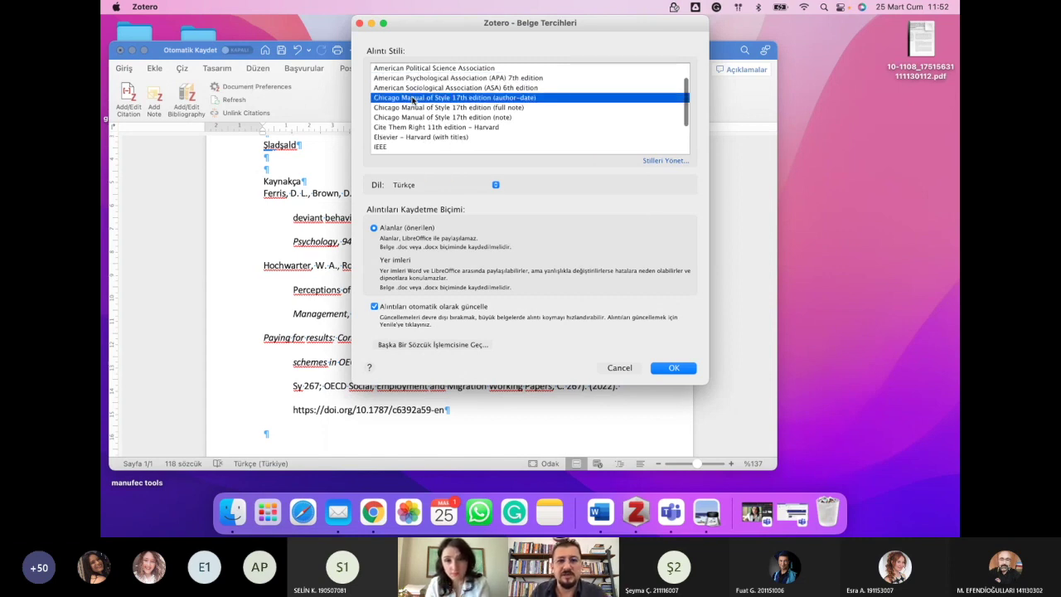
left_click(452, 117)
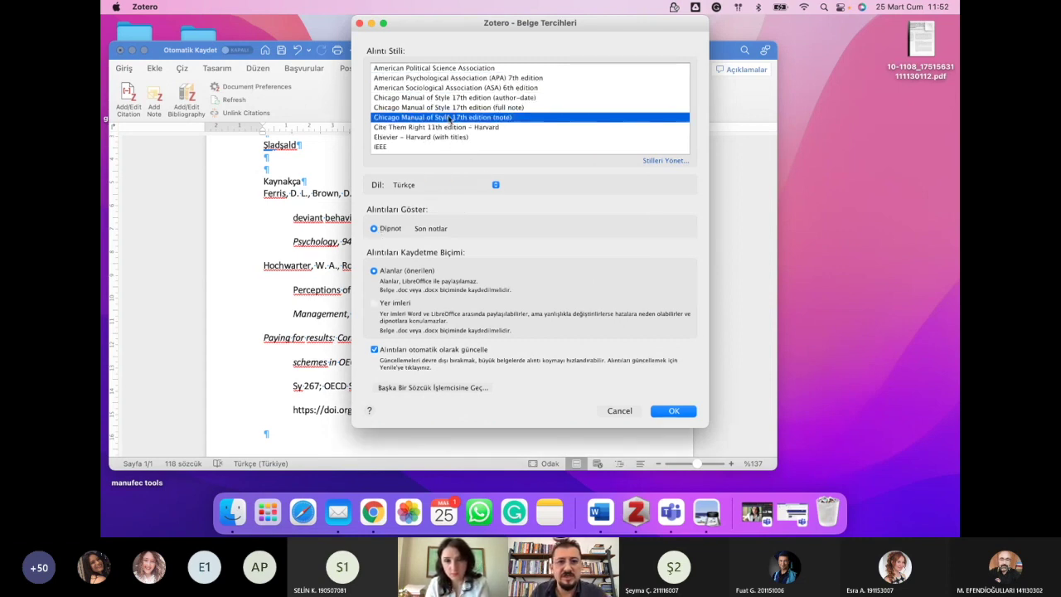
left_click(455, 98)
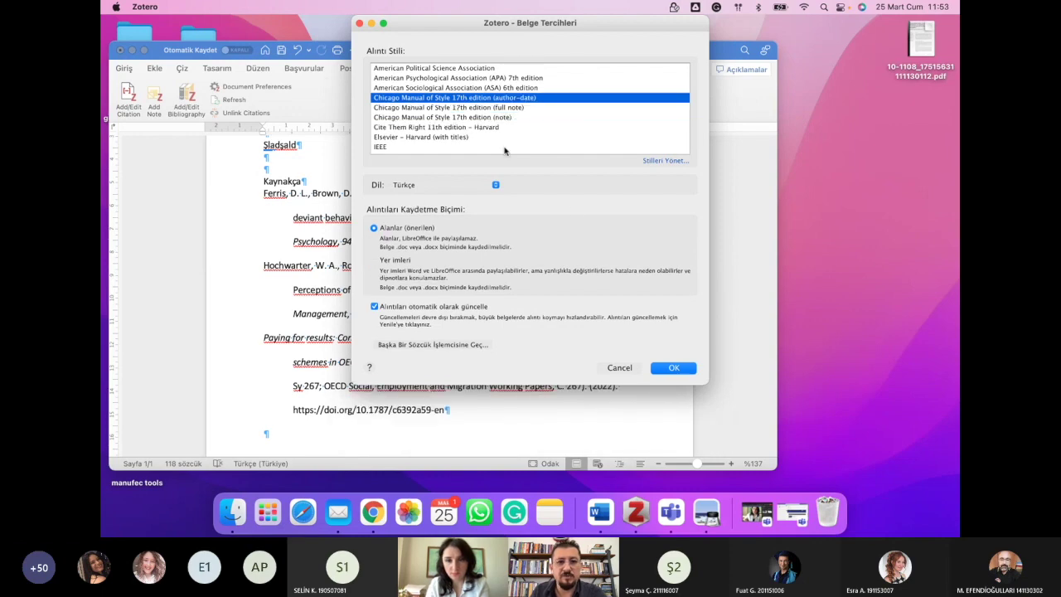
left_click(685, 372)
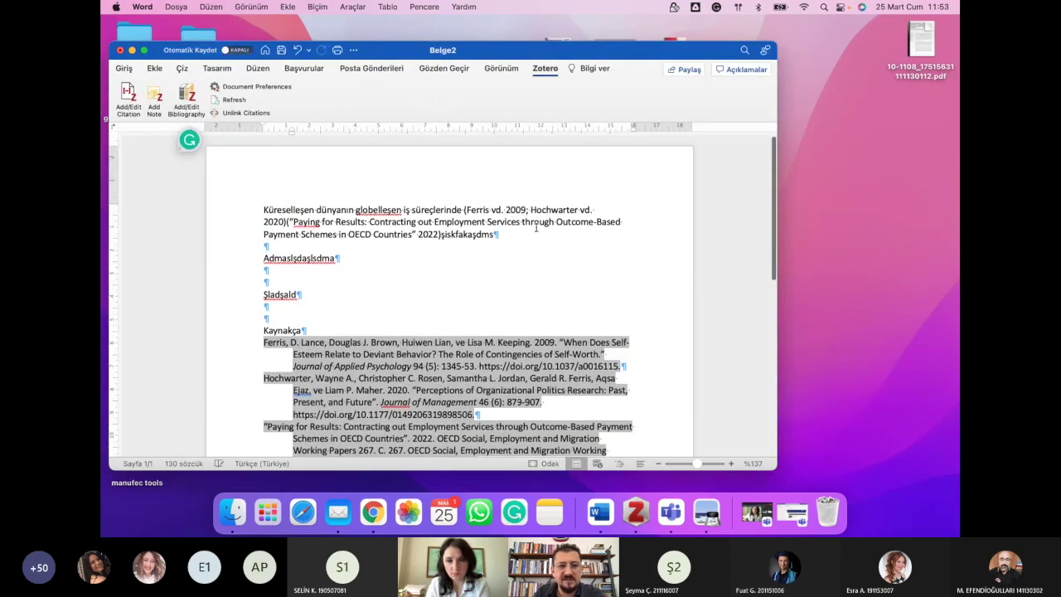
- Review the restyled in-text citations and the entries under the Kaynakça heading in the Word document
scroll(518, 347, "down", 3)
scroll(499, 415, "down", 1)
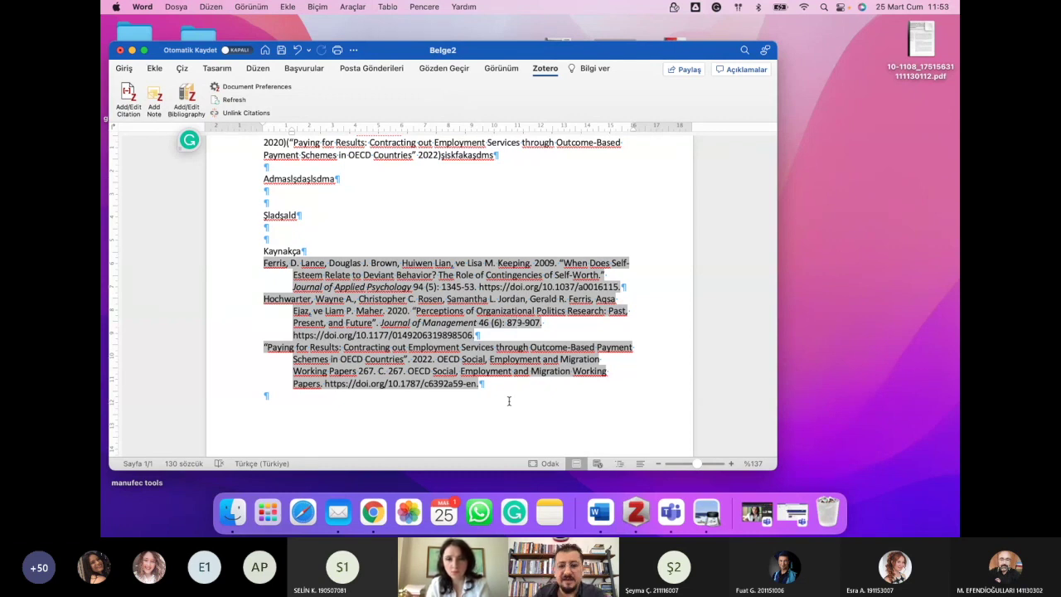
left_click(635, 512)
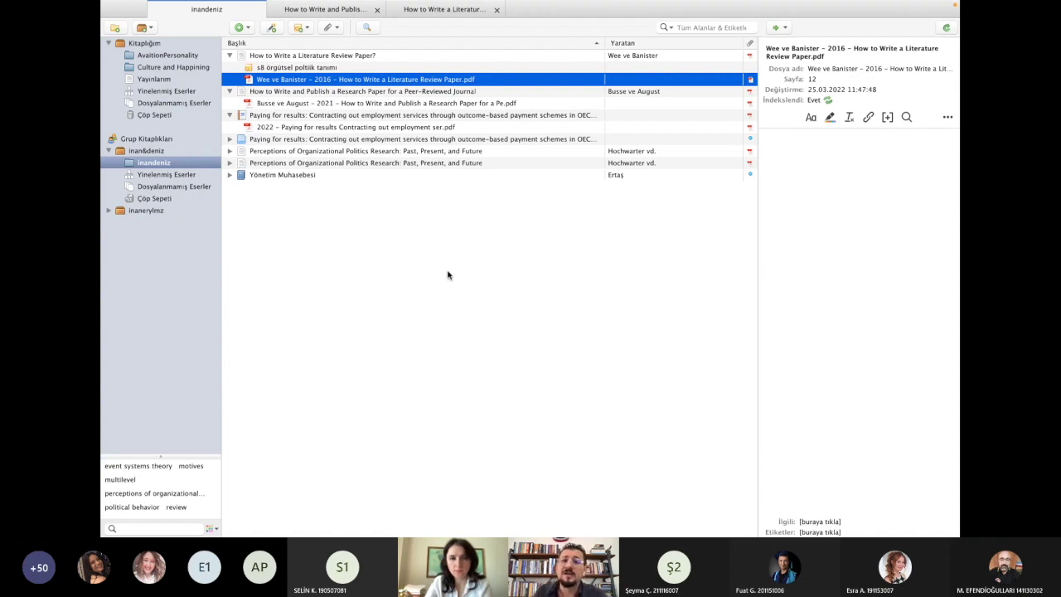
key("ctrl+Left")
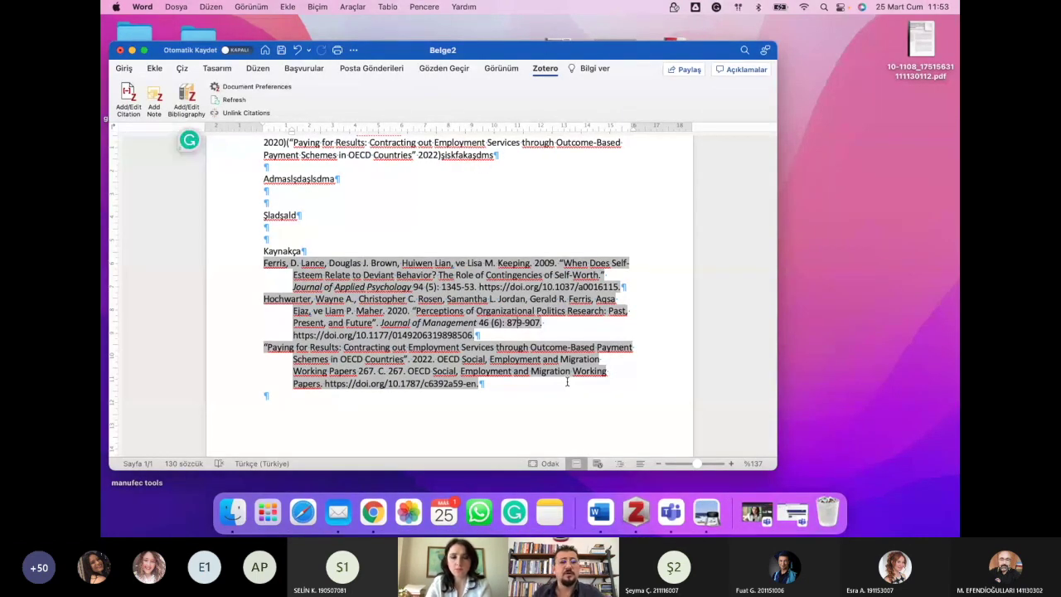
left_click(526, 395)
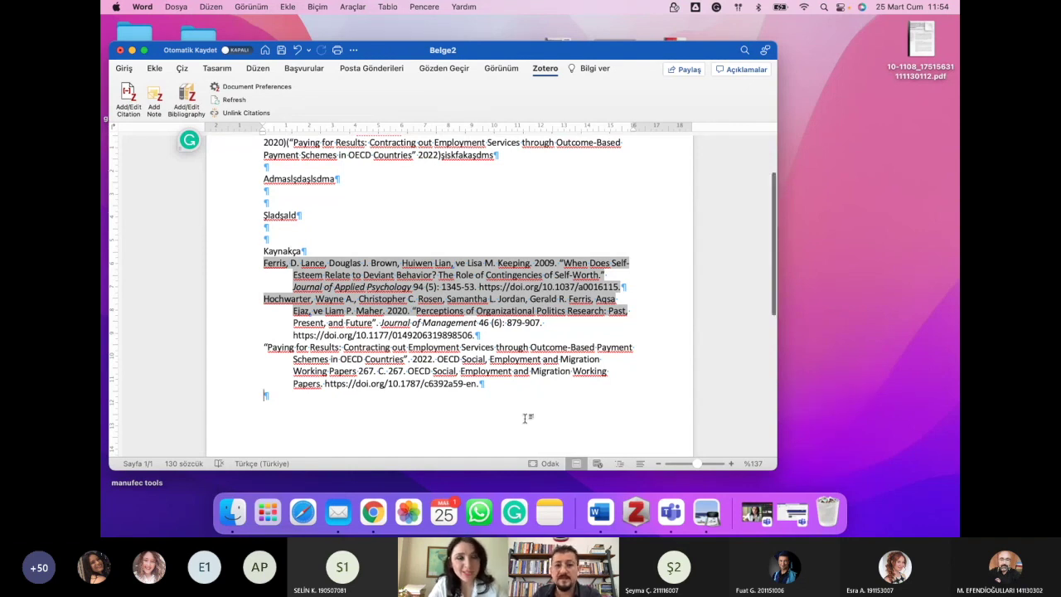
scroll(525, 418, "up", 1)
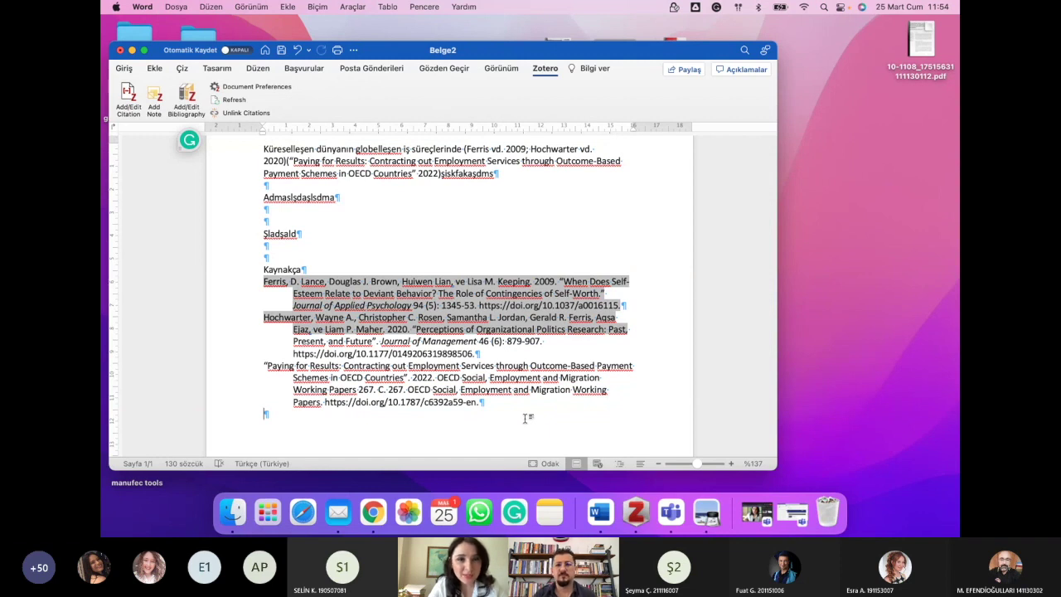